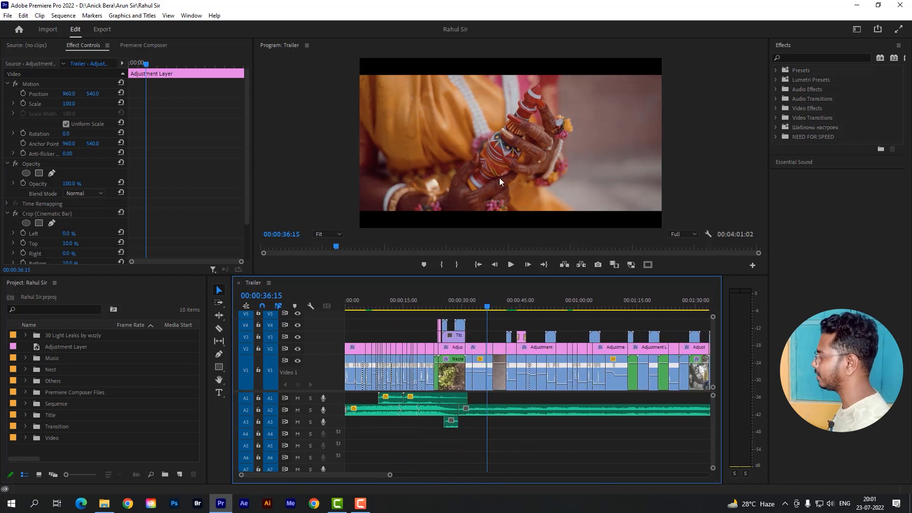
Step: Enlarge the Program monitor area by lowering the boundary above the timeline
left_click_drag(541, 275, 556, 300)
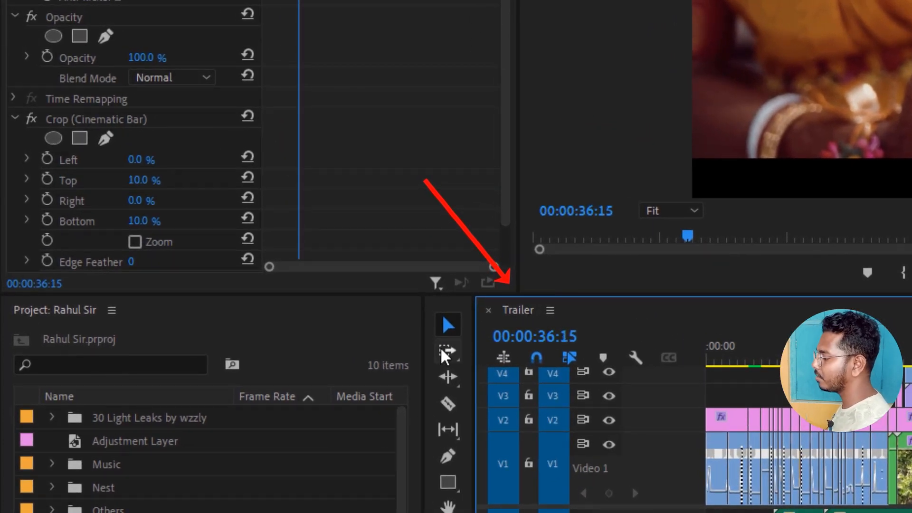
Step: Examine the list of sequences stored in the project's Sequence bin, then collapse the bin again
scroll(254, 478, "down", 2)
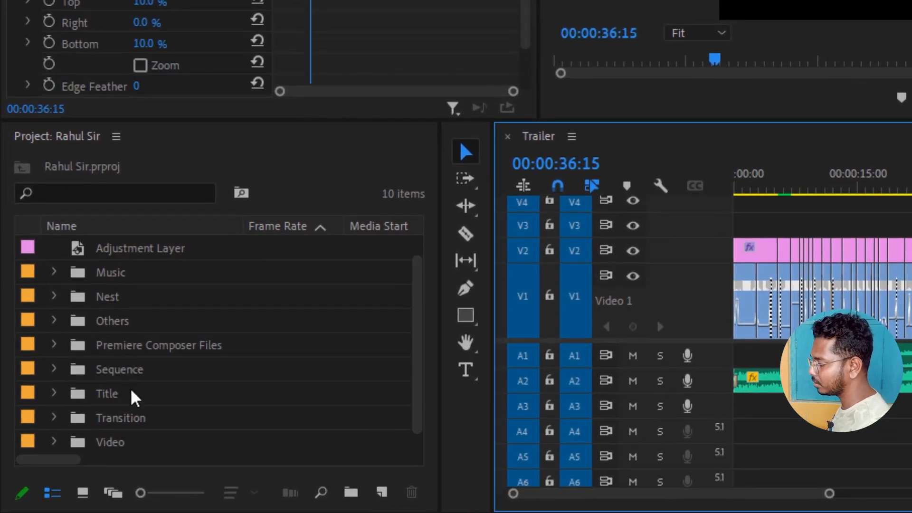
scroll(136, 398, "up", 1)
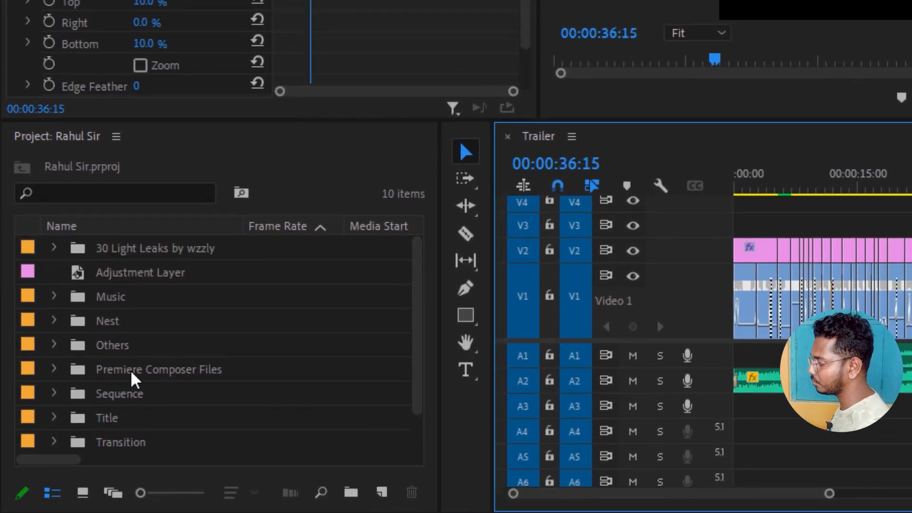
scroll(123, 323, "down", 1)
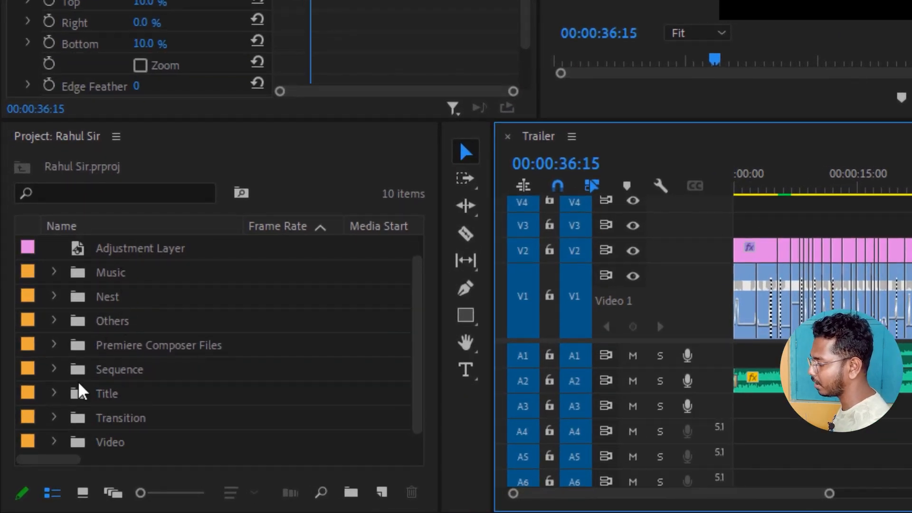
left_click(54, 370)
scroll(71, 380, "down", 7)
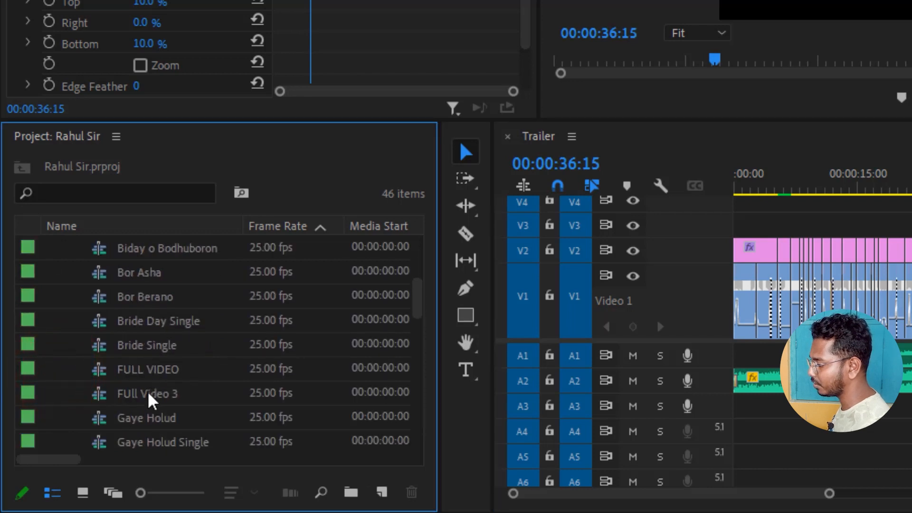
scroll(151, 403, "down", 20)
scroll(151, 384, "down", 5)
scroll(152, 379, "up", 20)
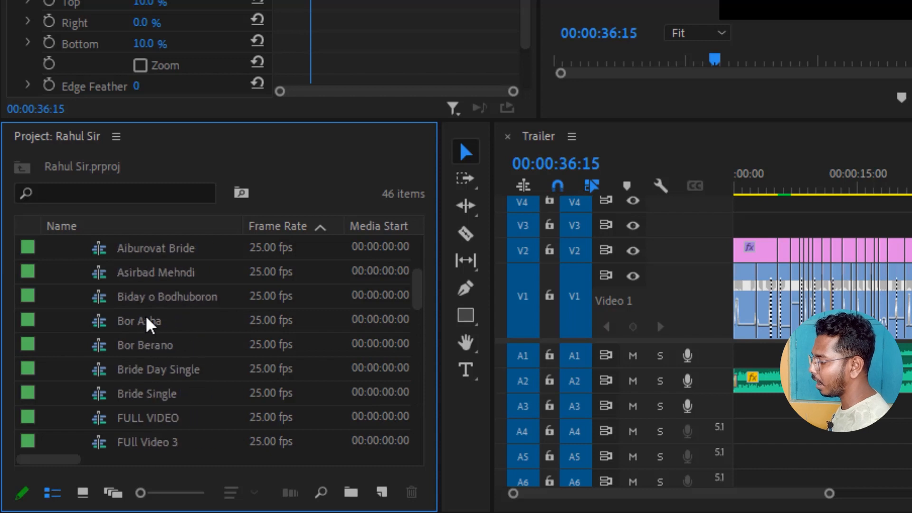
scroll(143, 326, "up", 8)
left_click(55, 393)
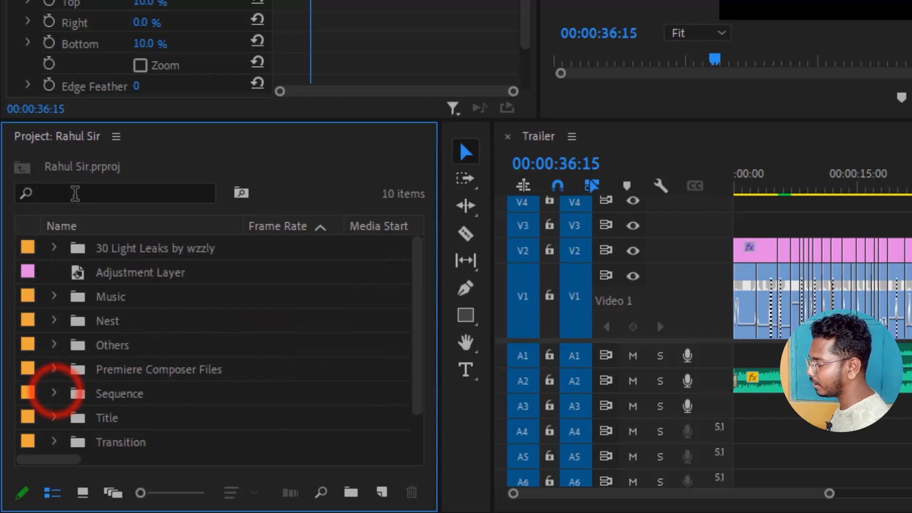
Step: Search the project items for "Trailer"
left_click(75, 193)
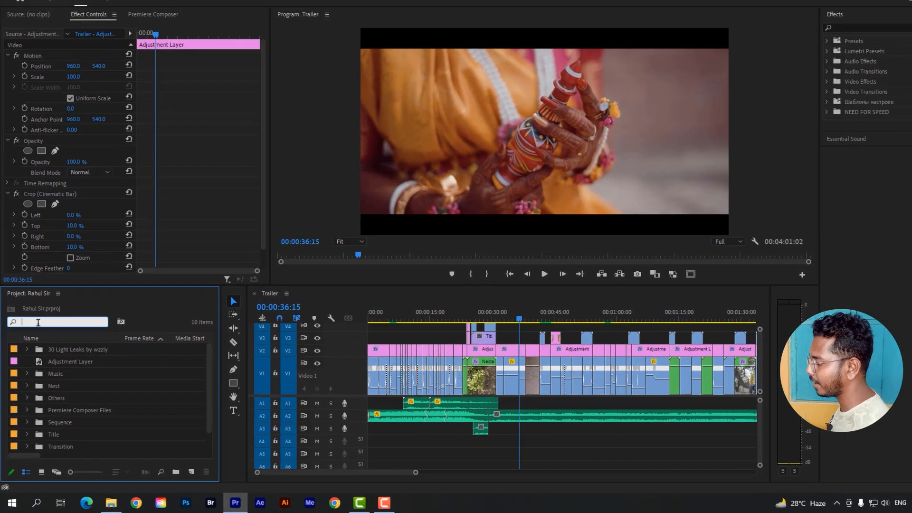
left_click(29, 334)
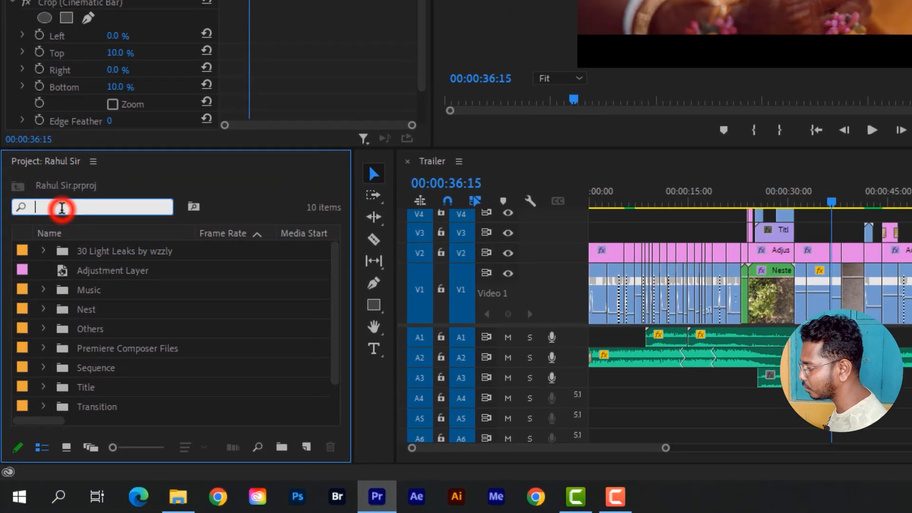
type("Trailer")
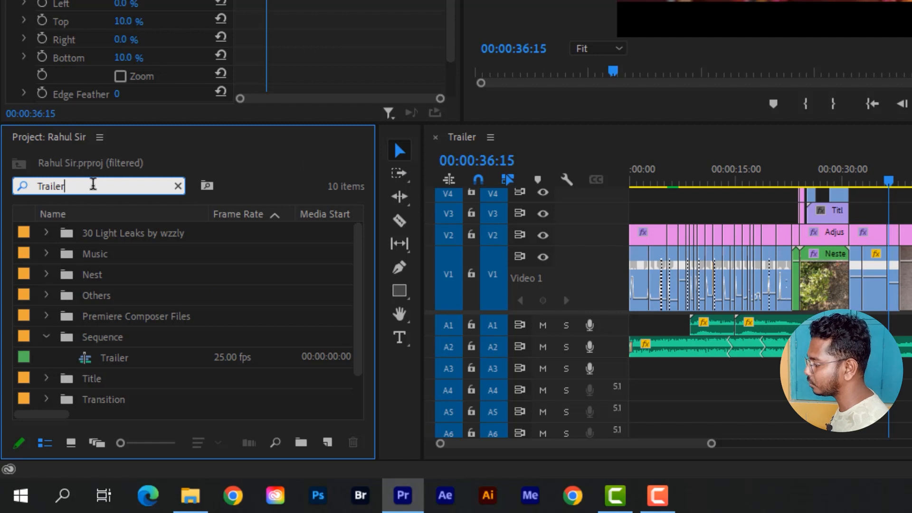
scroll(141, 375, "down", 1)
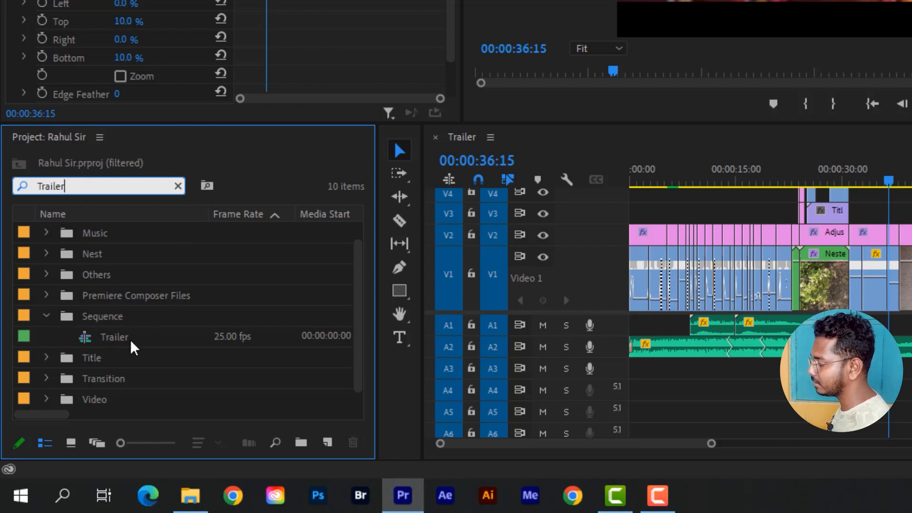
Step: Close the open Trailer timeline and reopen the Trailer sequence from the Sequence bin
left_click(116, 340)
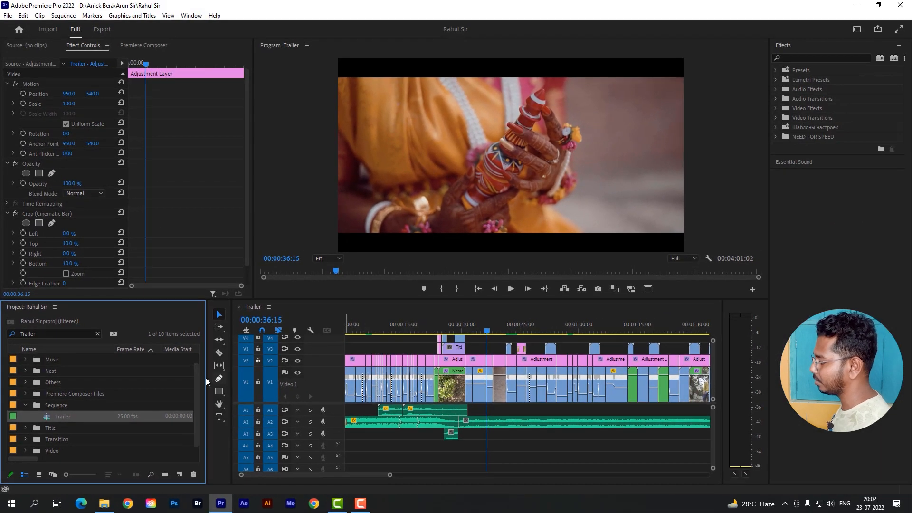
left_click(239, 307)
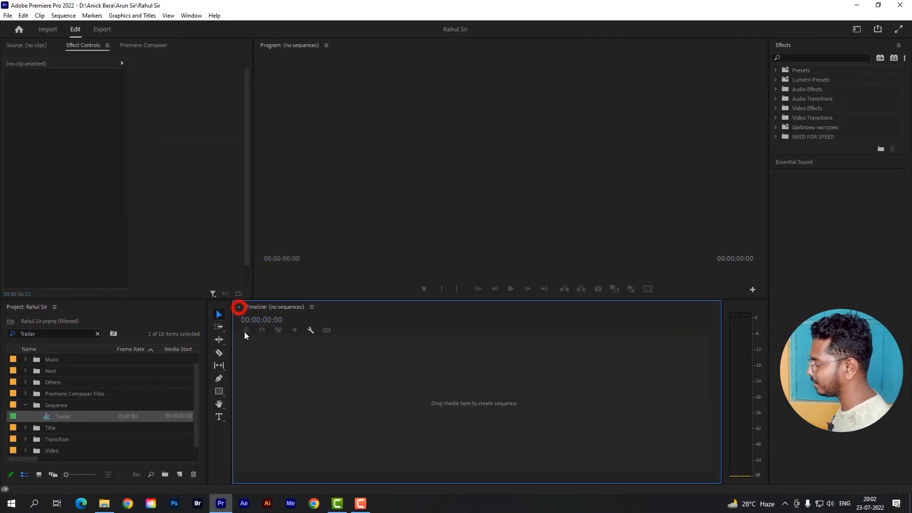
double_click(53, 415)
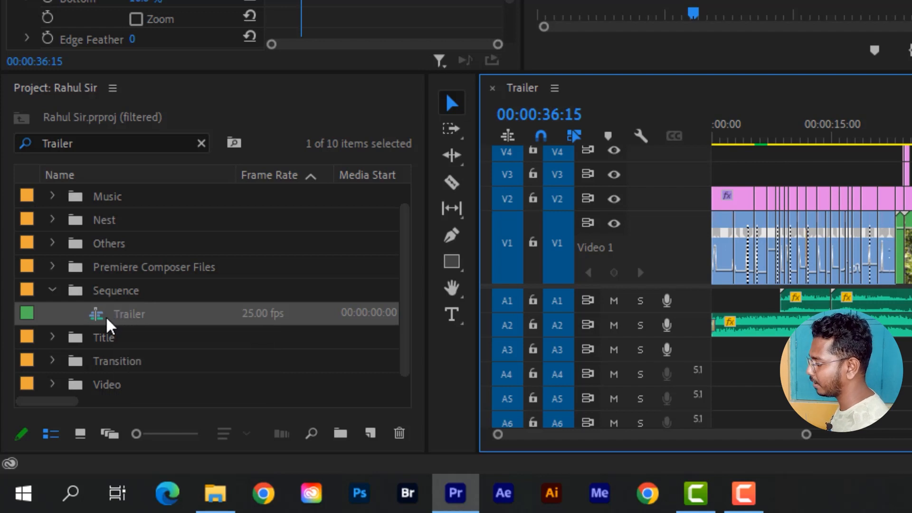
Step: Open the Auto Reframe Sequence settings for the Trailer sequence and view the target aspect ratio choices
right_click(119, 316)
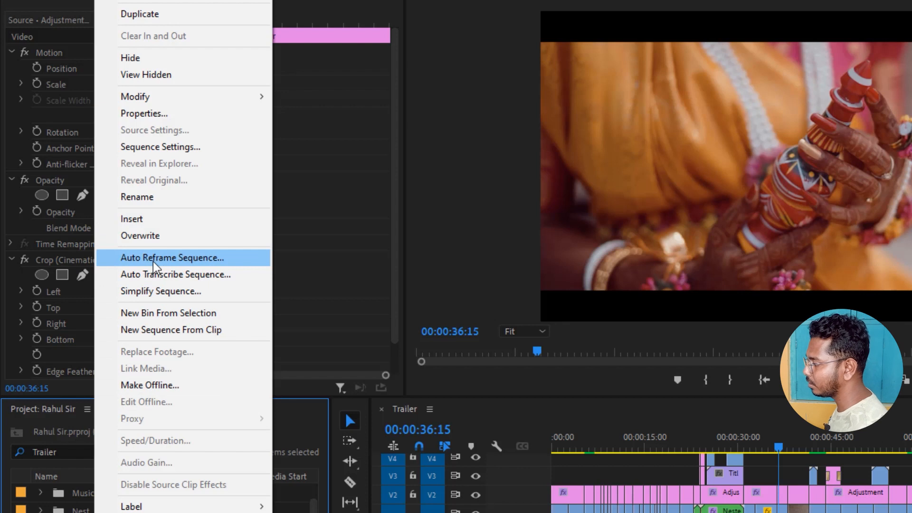
left_click(192, 259)
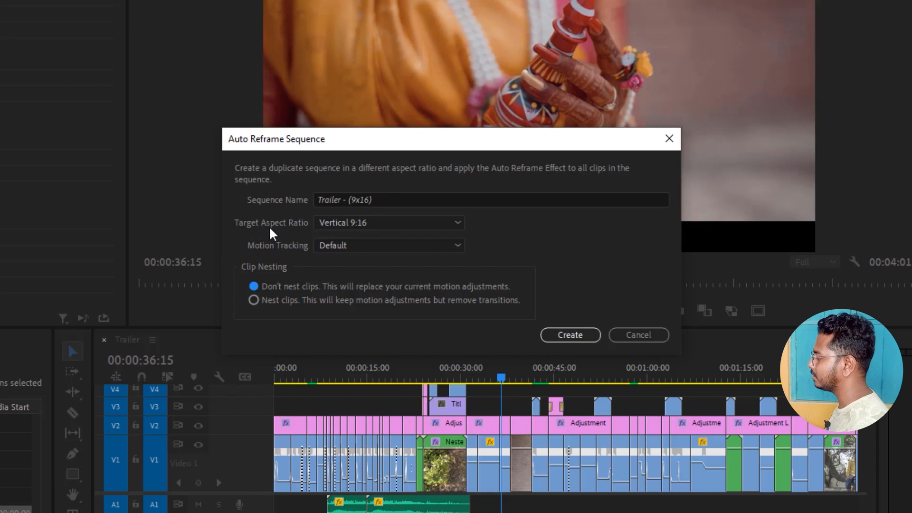
left_click(346, 223)
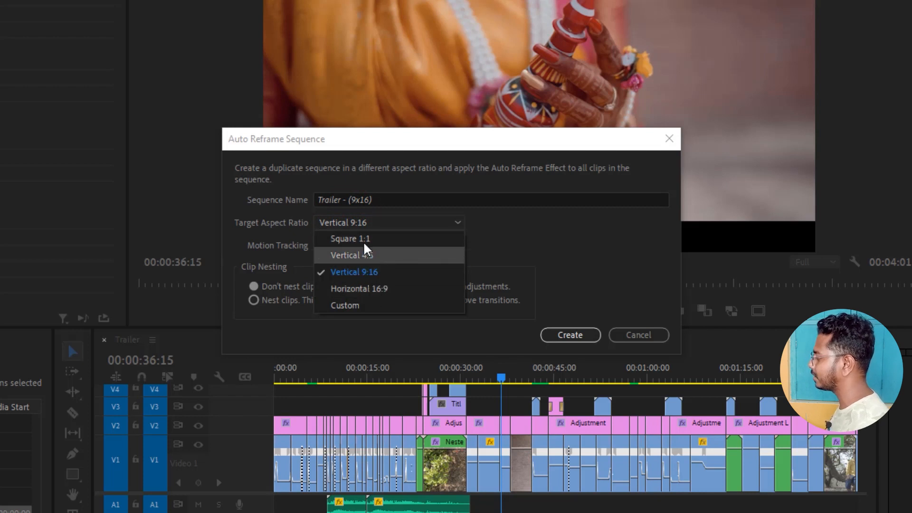
left_click(537, 238)
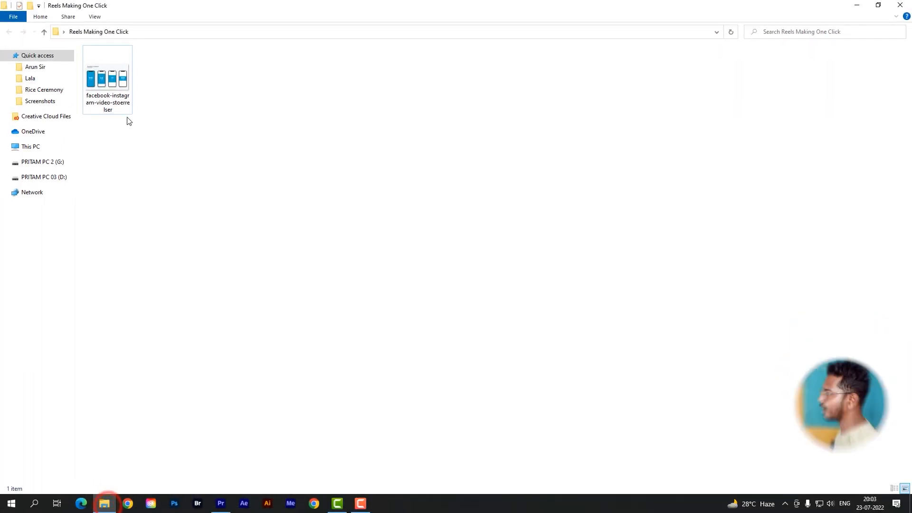
Step: Open the facebook-instagram-video-stoerrelser image and compare its phone video formats with the available target aspect ratios in Premiere Pro
double_click(119, 102)
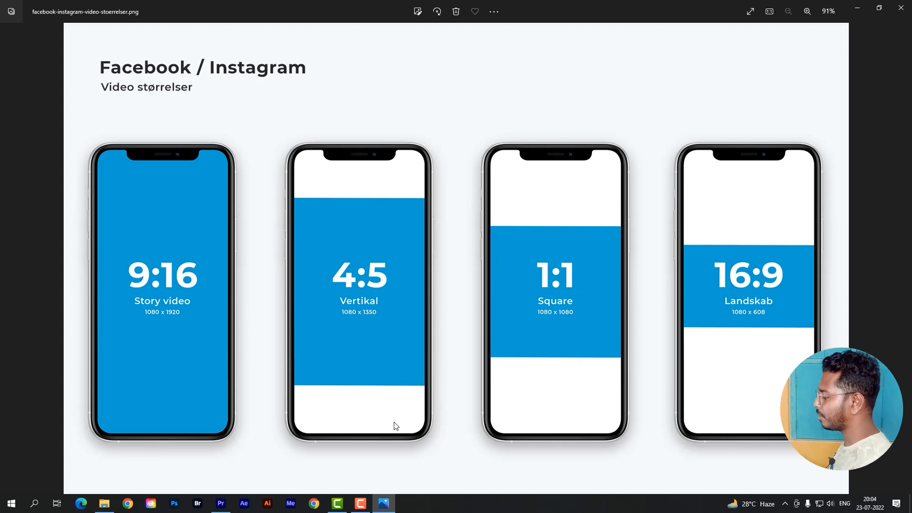
left_click(221, 503)
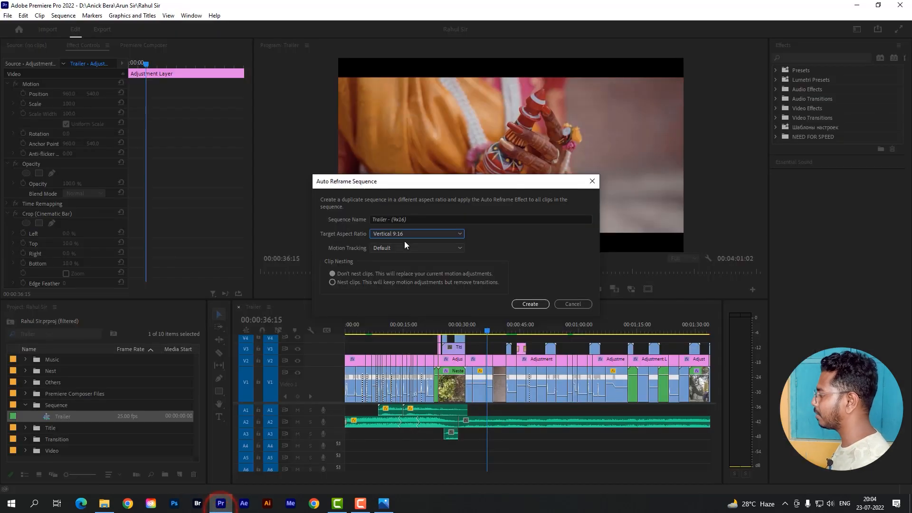
left_click(389, 235)
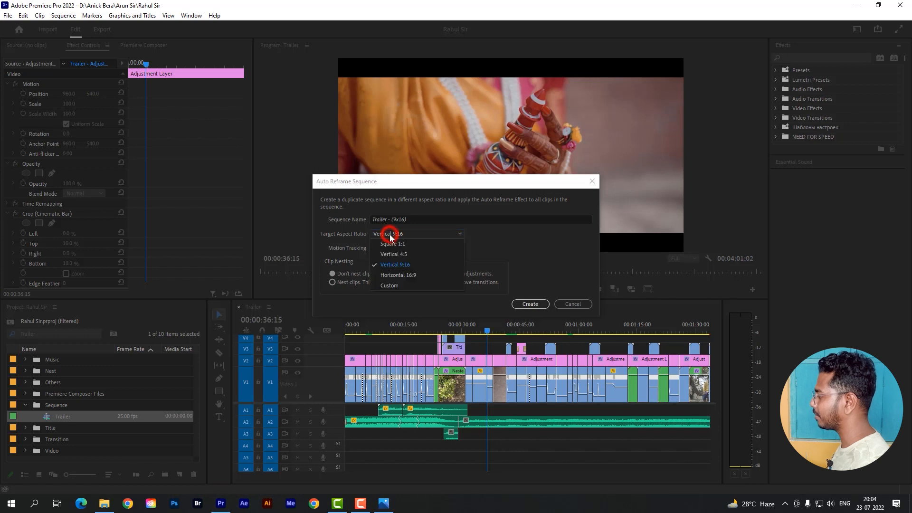
left_click(383, 503)
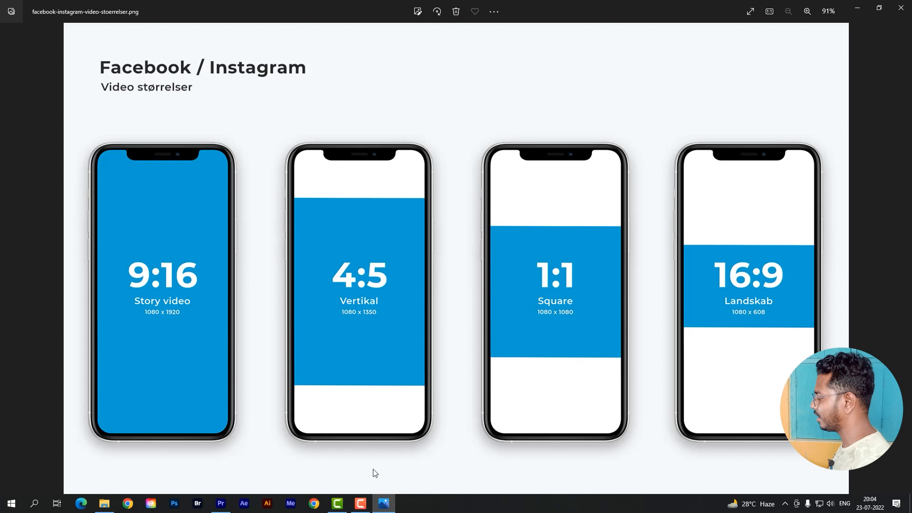
left_click(227, 502)
left_click(415, 233)
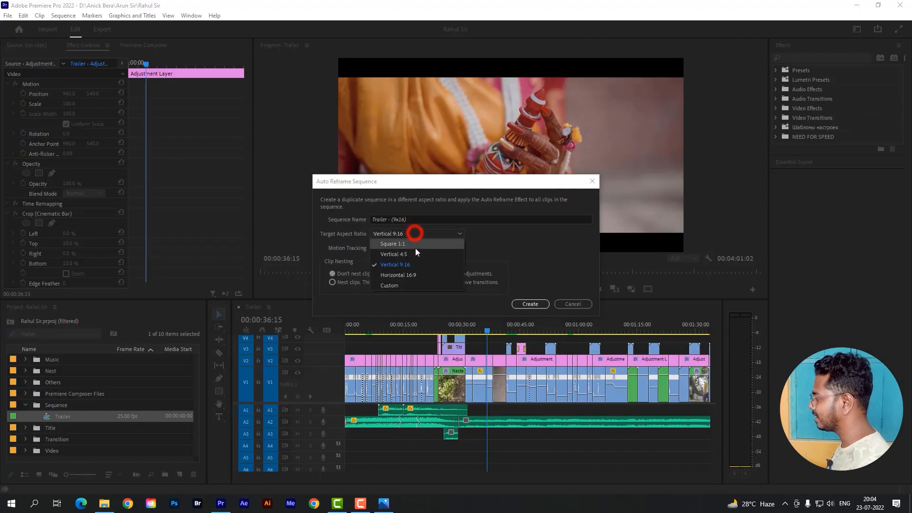
left_click(384, 503)
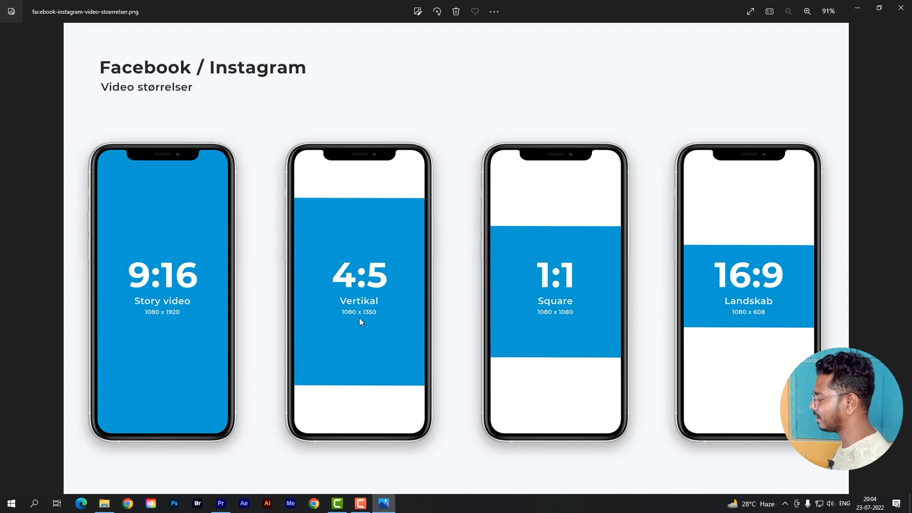
left_click(222, 504)
left_click(399, 235)
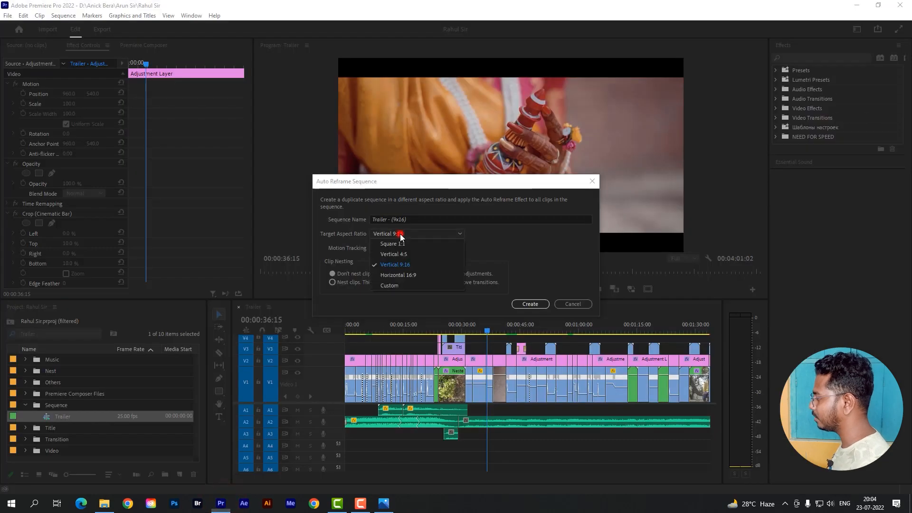
left_click(387, 507)
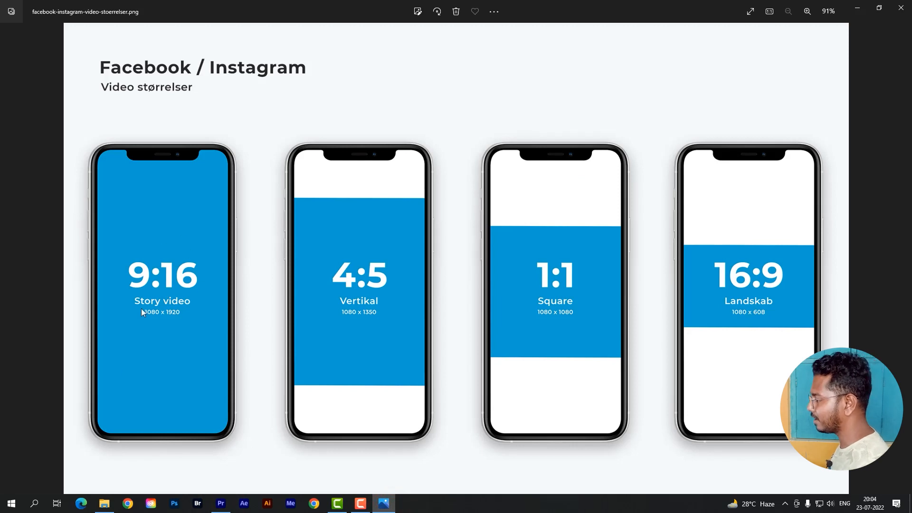
Step: Return to Premiere Pro and create an auto-reframed copy of the Trailer sequence with Vertical 9:16 aspect ratio and Default motion tracking
left_click(222, 503)
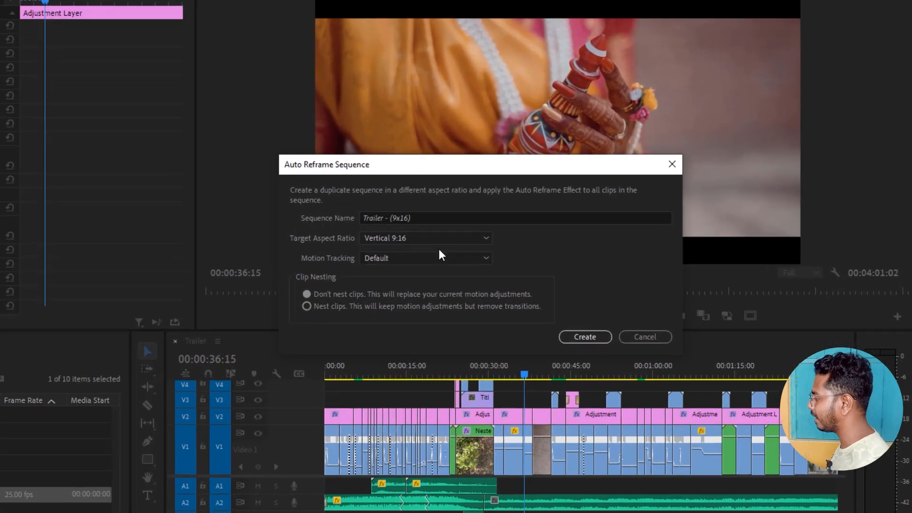
left_click(424, 232)
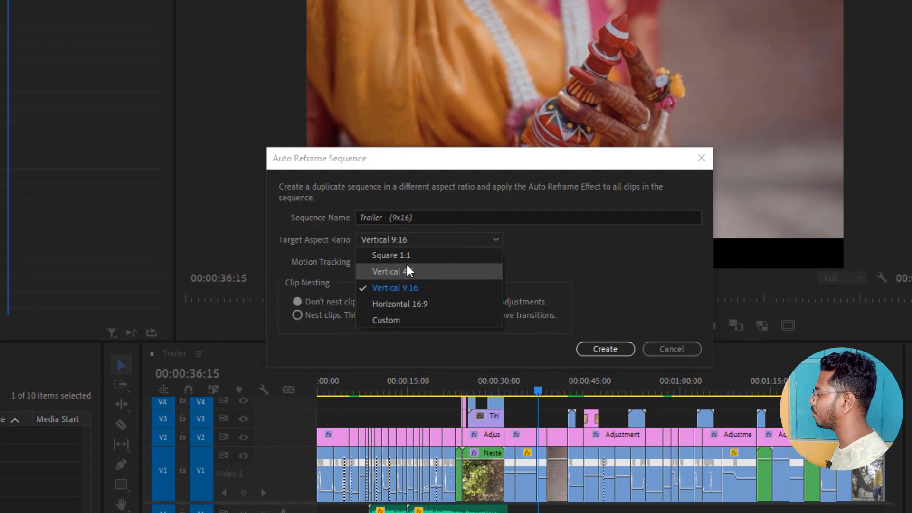
left_click(423, 288)
left_click(606, 265)
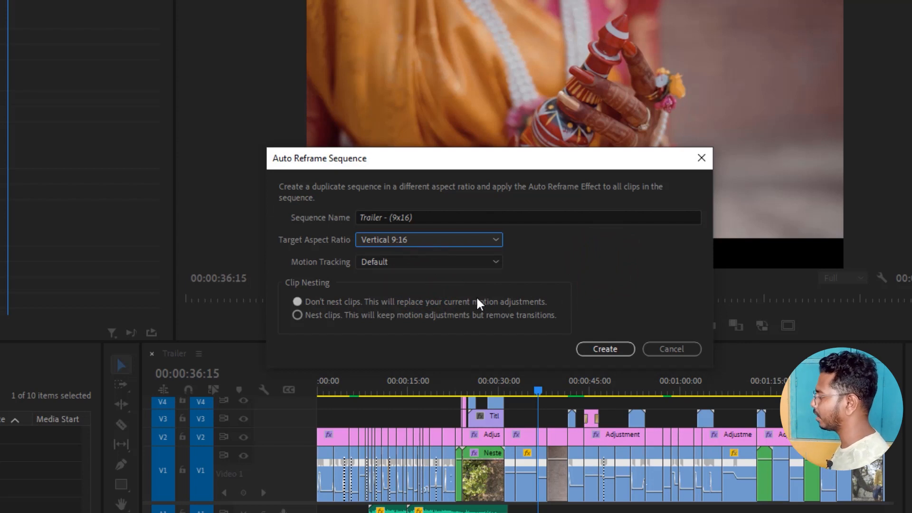
left_click(380, 262)
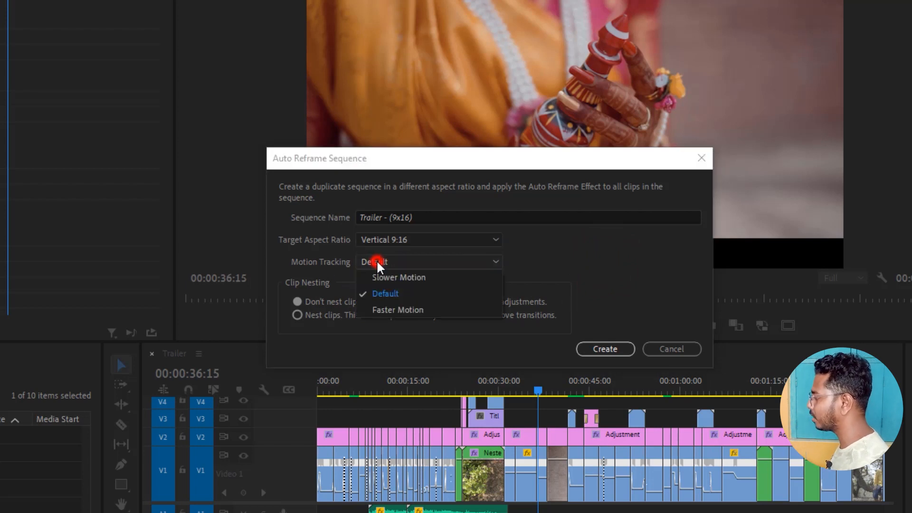
left_click(385, 295)
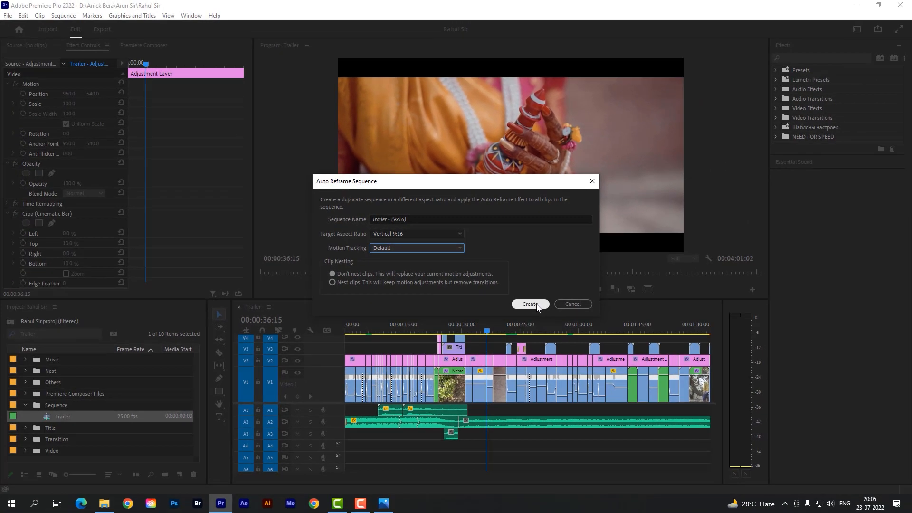
left_click(530, 304)
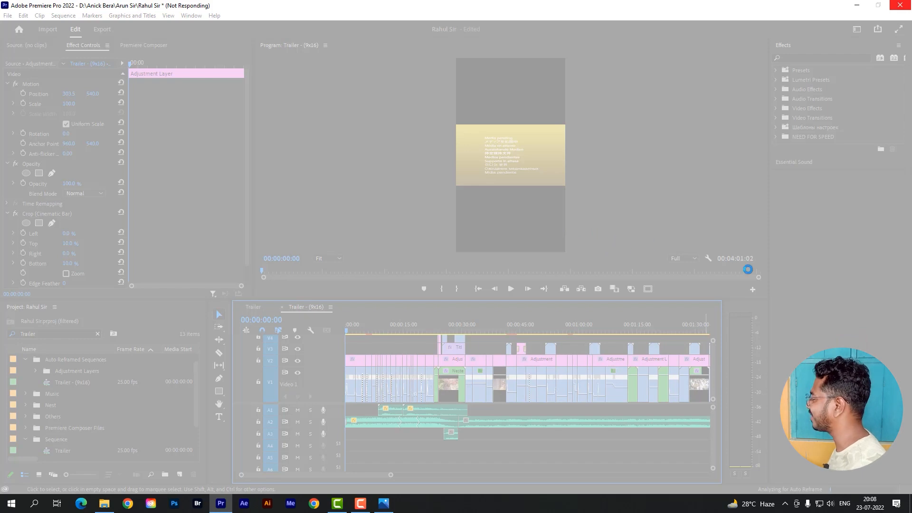
left_click(646, 237)
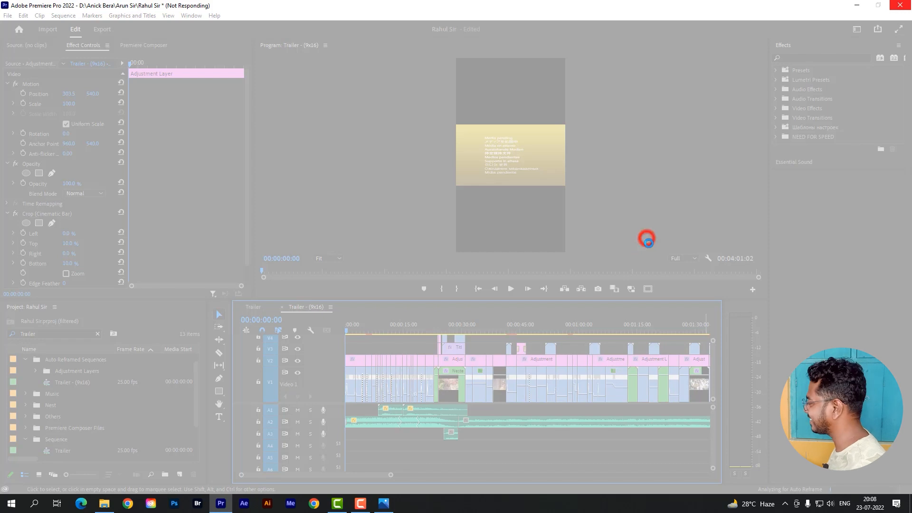
left_click(391, 195)
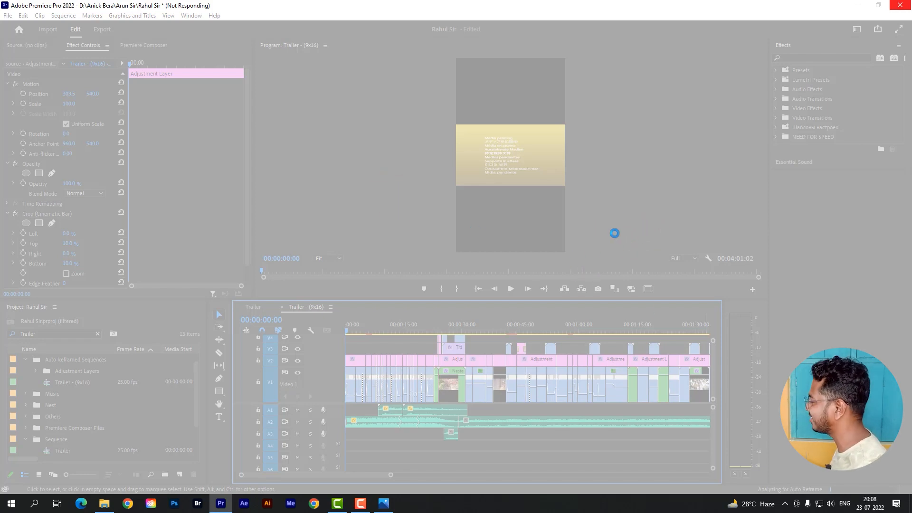
left_click(565, 434)
left_click(630, 289)
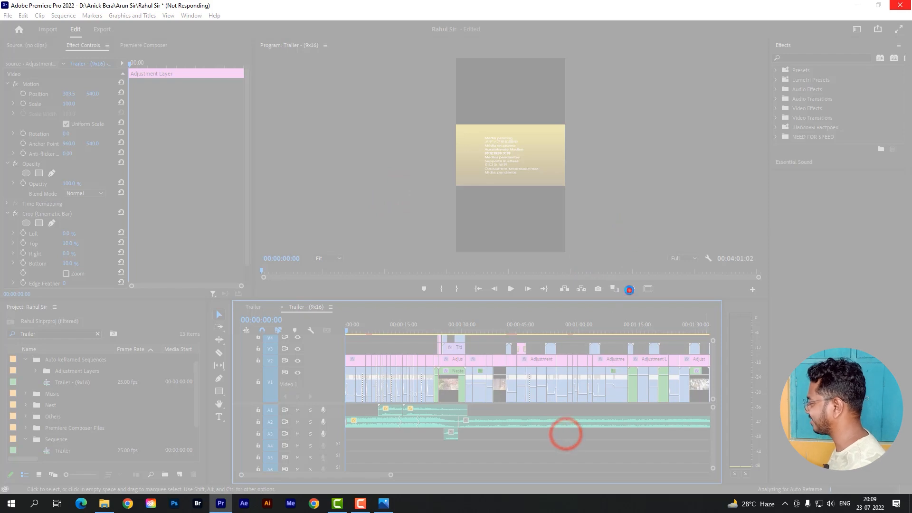
Step: Force the unresponsive Adobe Premiere Pro 2022 to close by ending its task in Task Manager
left_click(656, 205)
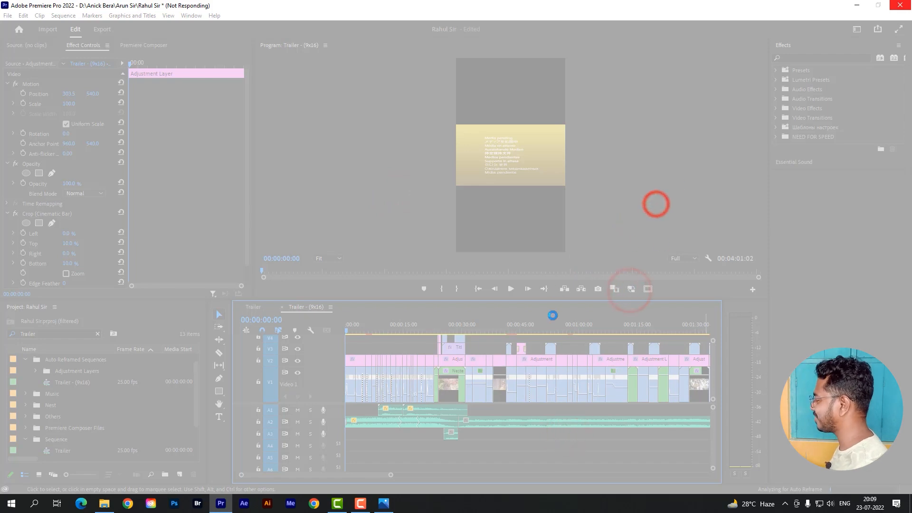
right_click(579, 506)
left_click(620, 467)
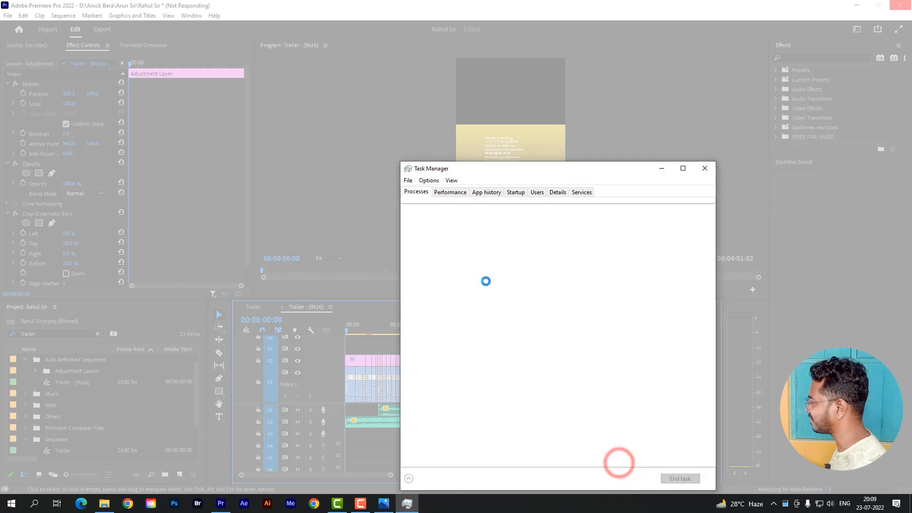
left_click(454, 250)
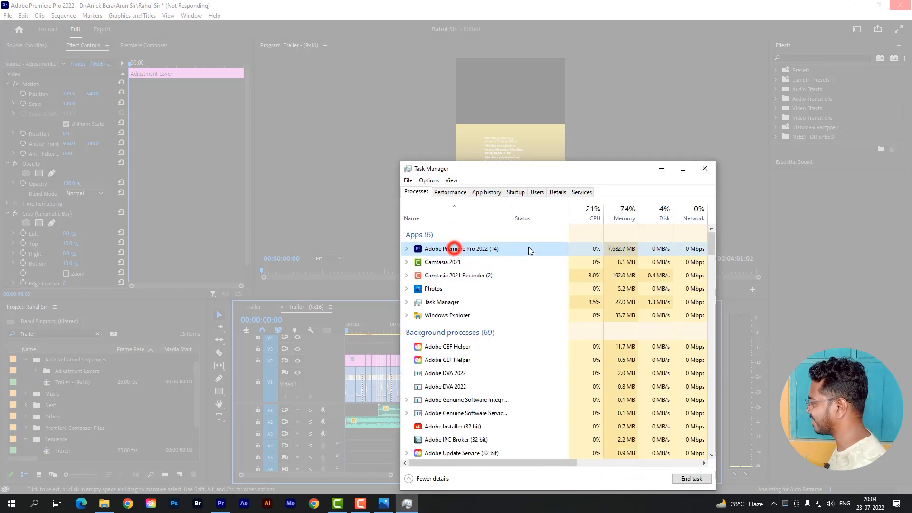
left_click(689, 483)
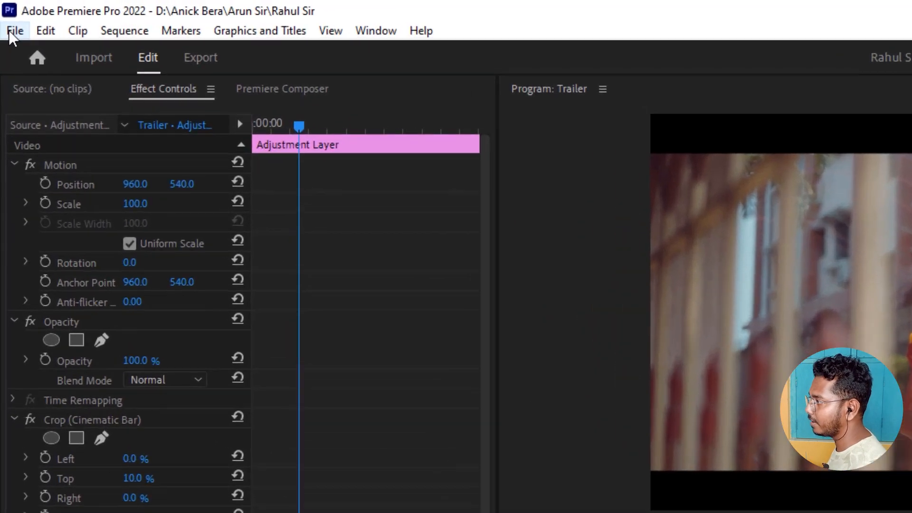
Step: Create a new sequence named For Reels with the AVCHD 1080p25 preset
left_click(6, 15)
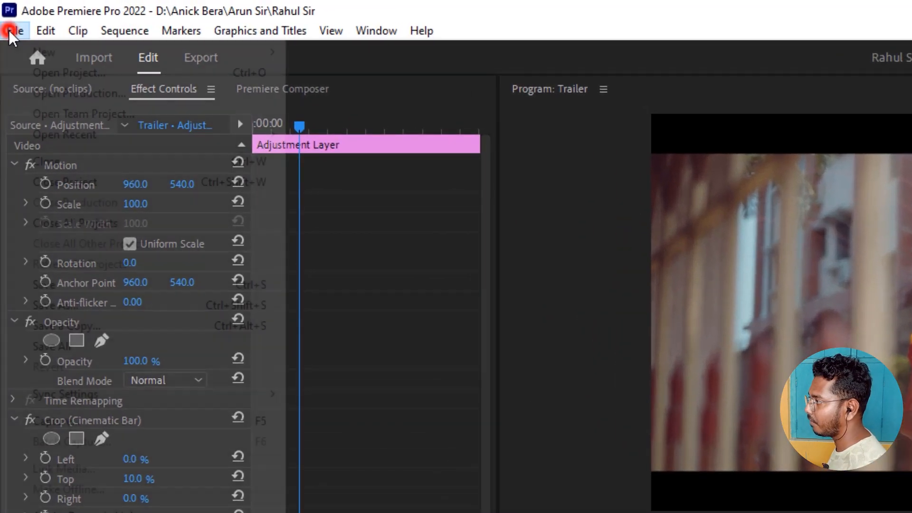
mouse_move(54, 55)
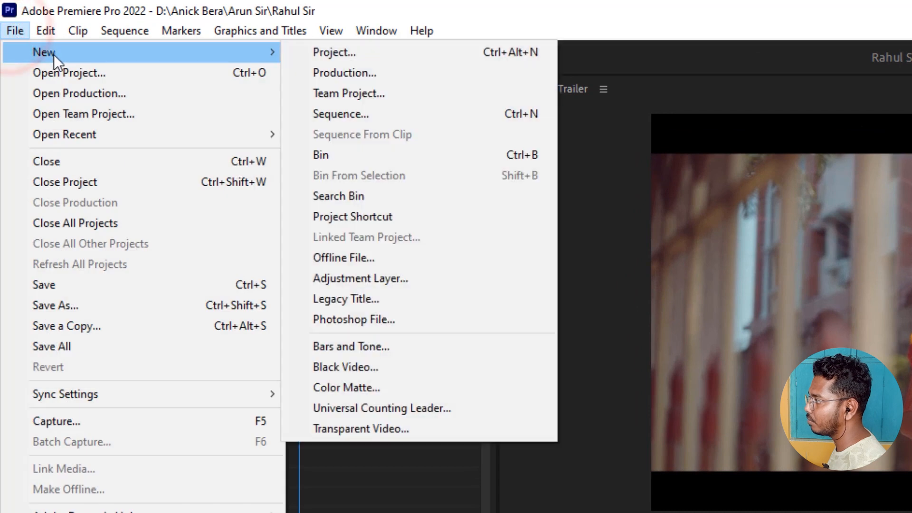
left_click(352, 113)
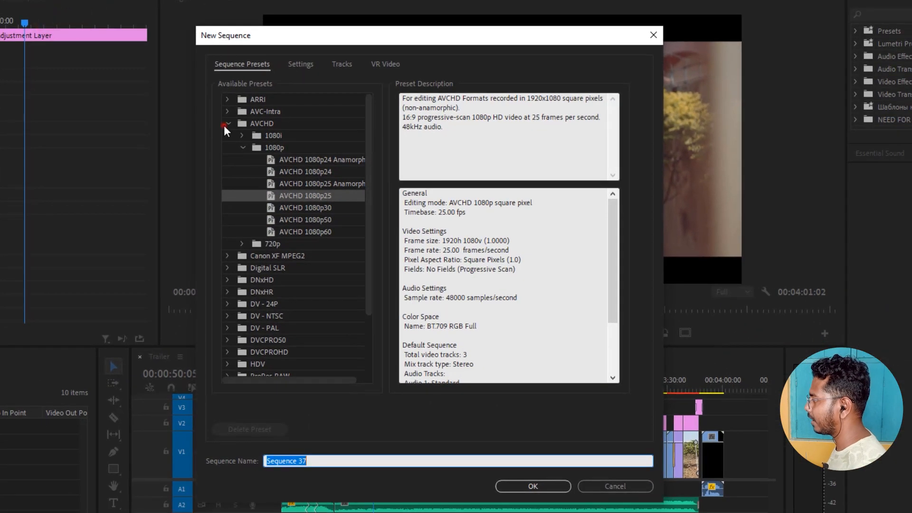
left_click(227, 123)
left_click(227, 124)
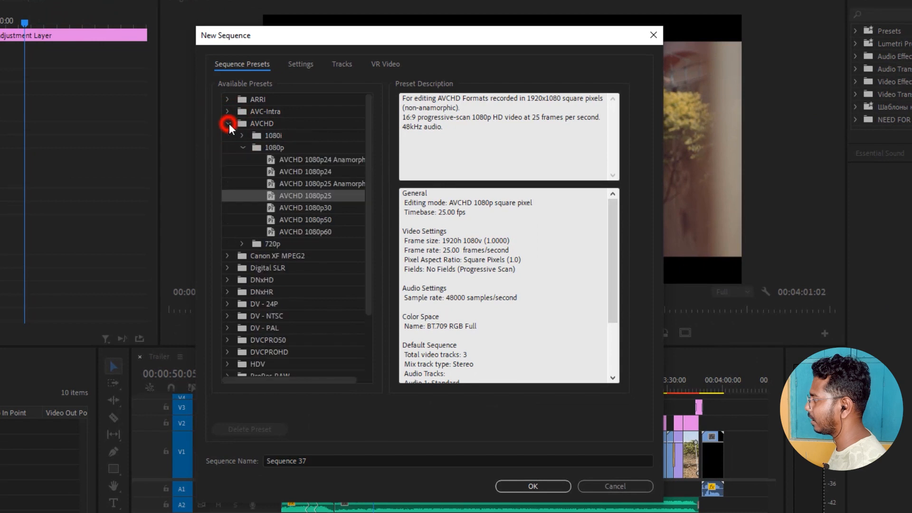
left_click(242, 147)
left_click(242, 146)
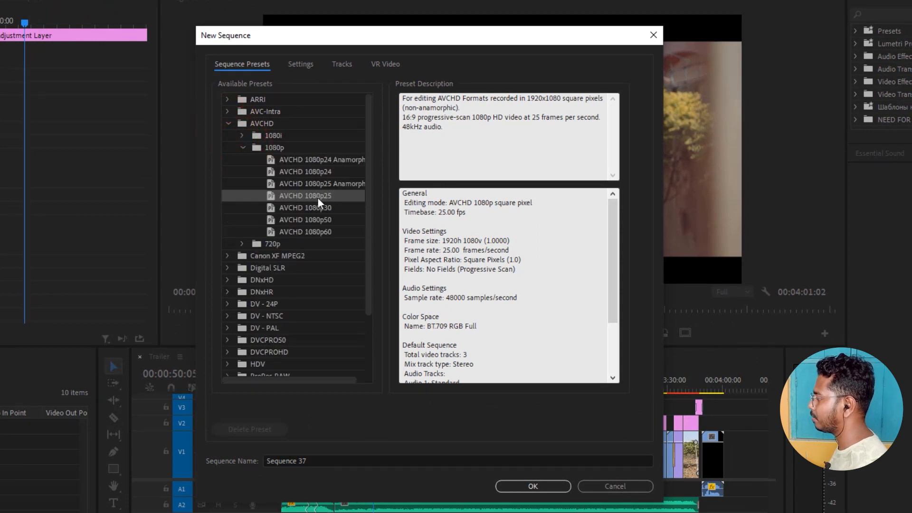
left_click(317, 461)
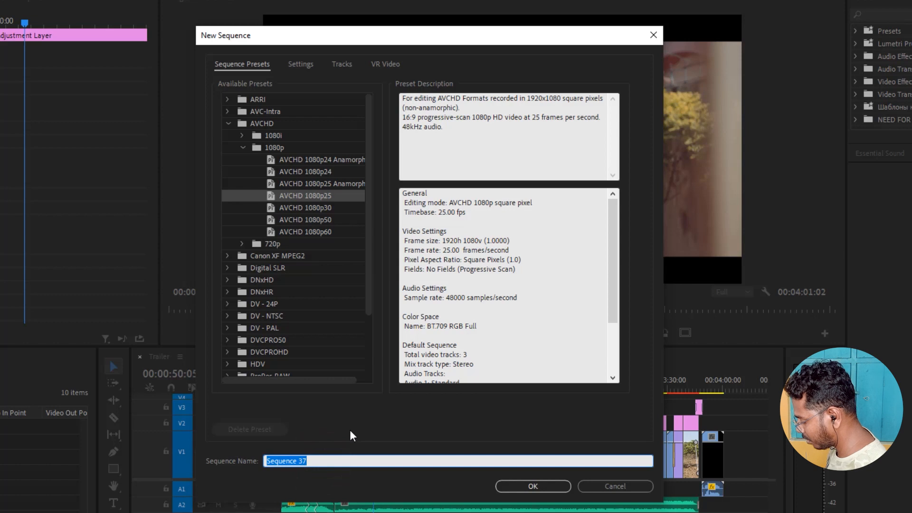
type("For Reels")
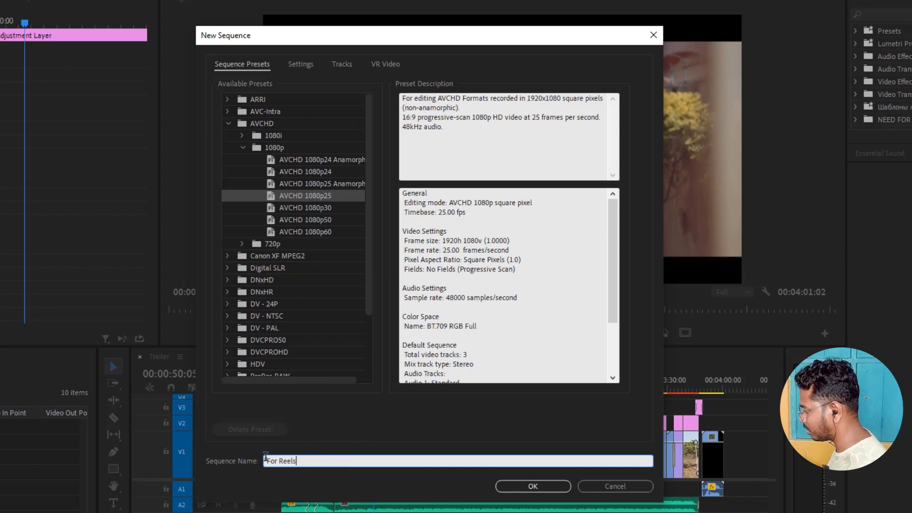
left_click(534, 487)
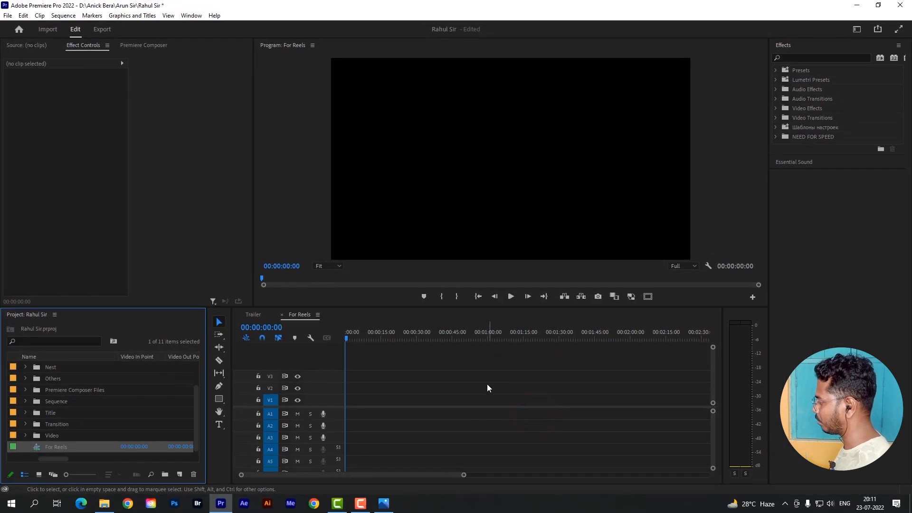
Step: In the Trailer sequence, split the A2 music and V6 adjustment layer at the clip cut near 00:00:41, previewing that section first
left_click(253, 315)
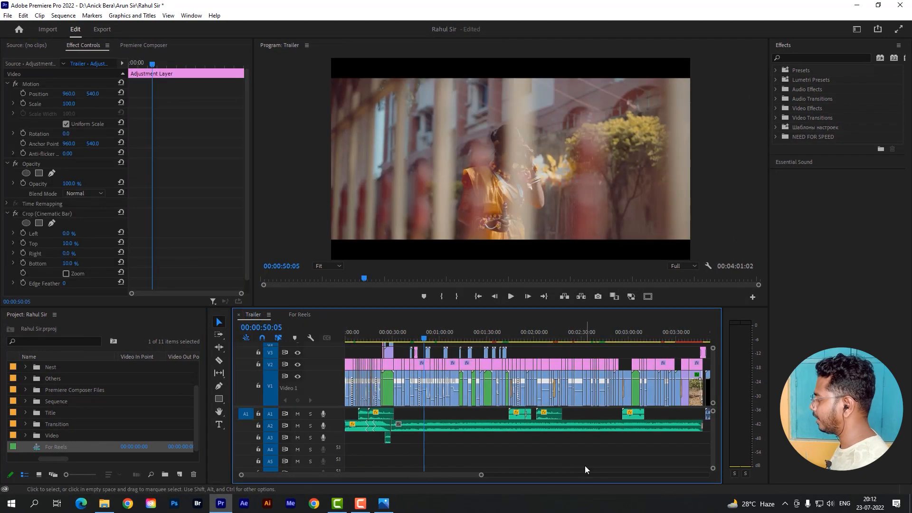
left_click_drag(483, 477, 415, 481)
left_click(464, 338)
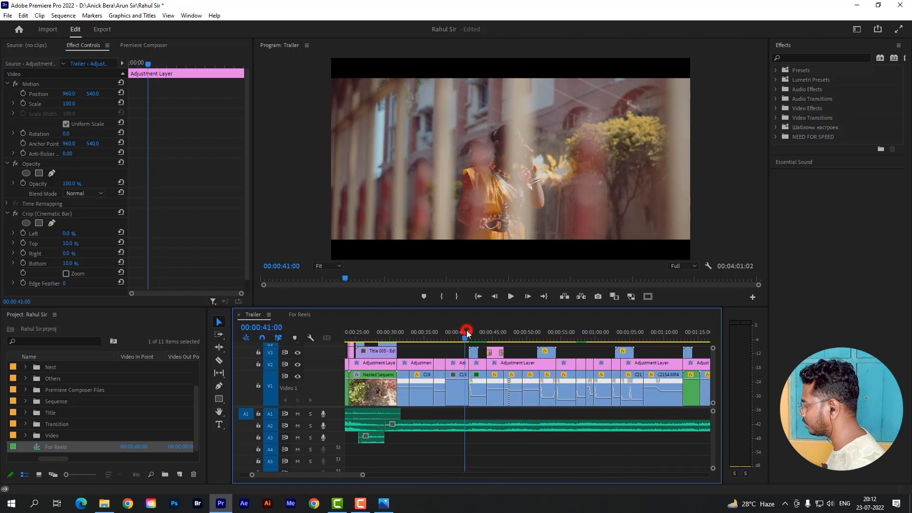
key("space")
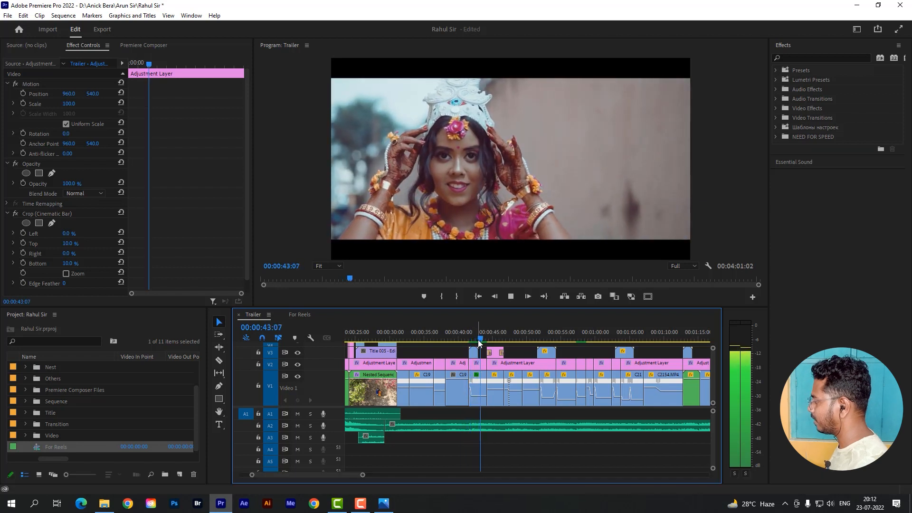
key("space")
mouse_move(363, 475)
left_mouse_down()
mouse_move(372, 477)
mouse_move(361, 475)
left_mouse_up()
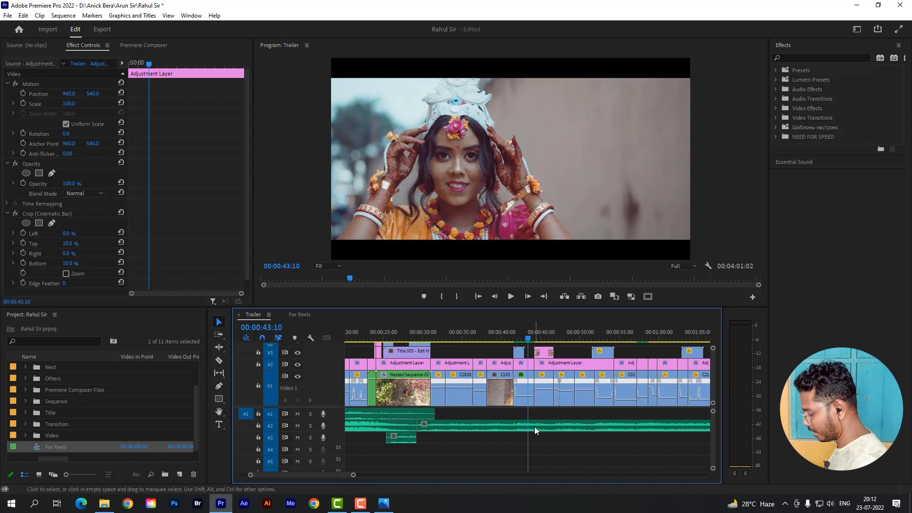
key("c")
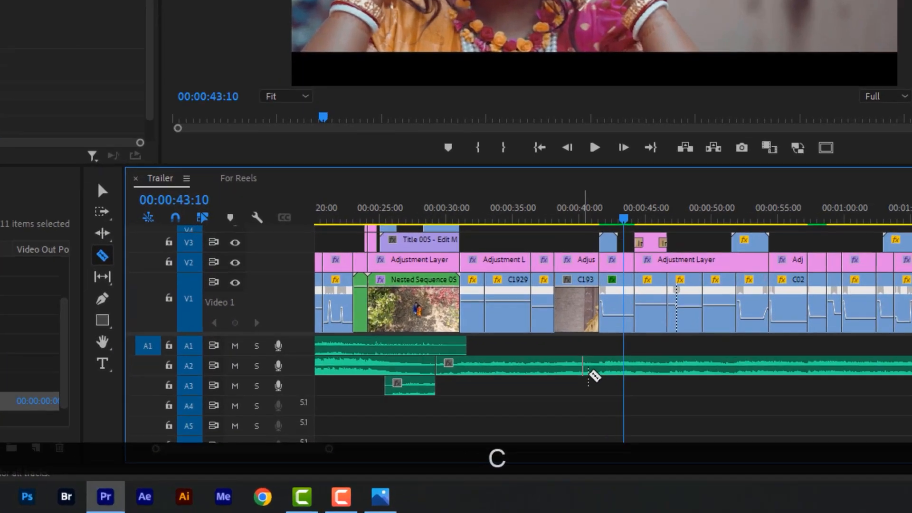
left_click(597, 365)
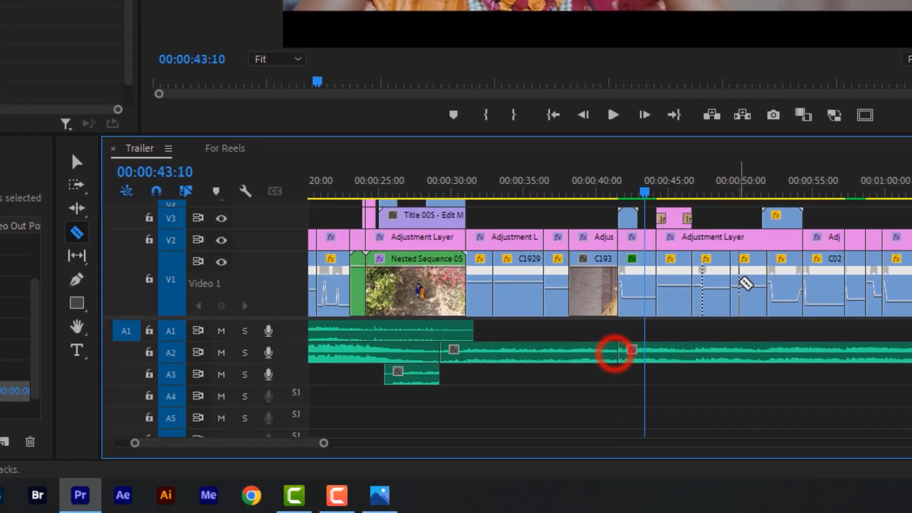
left_click_drag(742, 135, 741, 0)
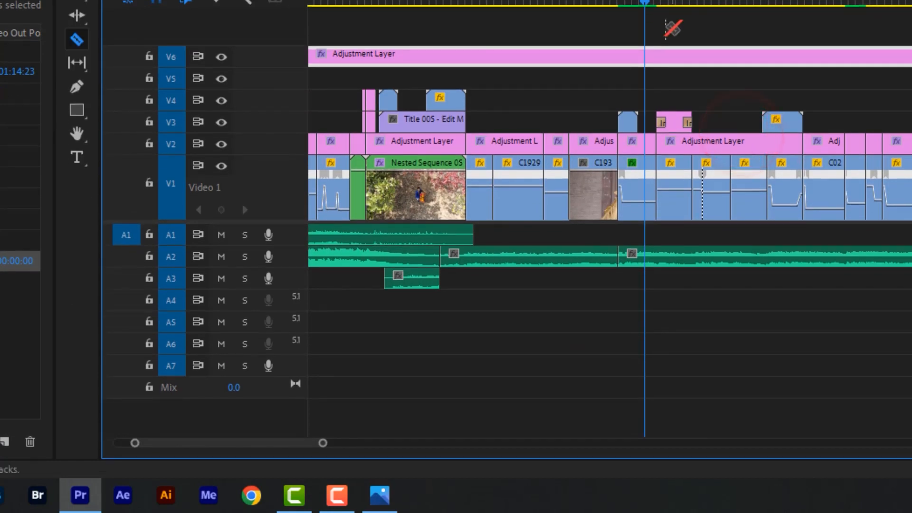
left_click(617, 57)
Step: Preview the Trailer sequence around 00:01:12, 00:01:30 and 00:01:40 to choose an end point for the reel section
left_click_drag(322, 444, 491, 463)
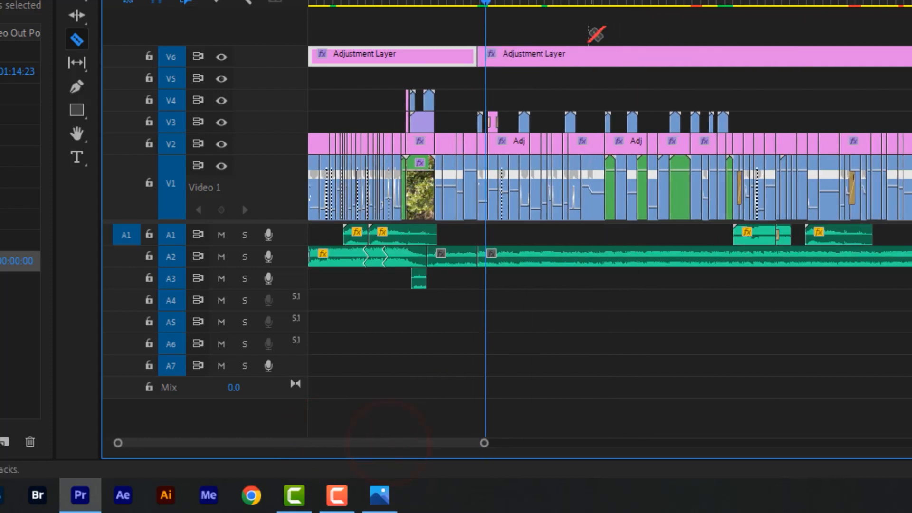
key("space")
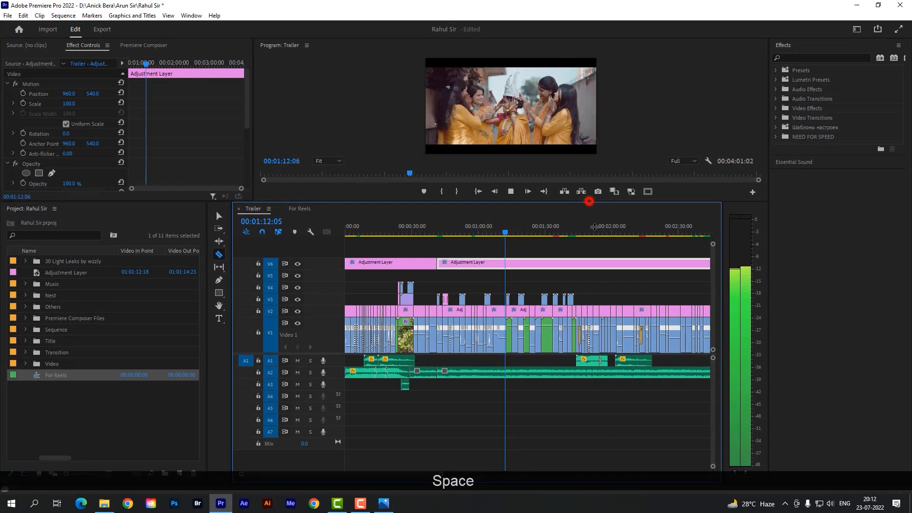
left_click_drag(589, 202, 590, 248)
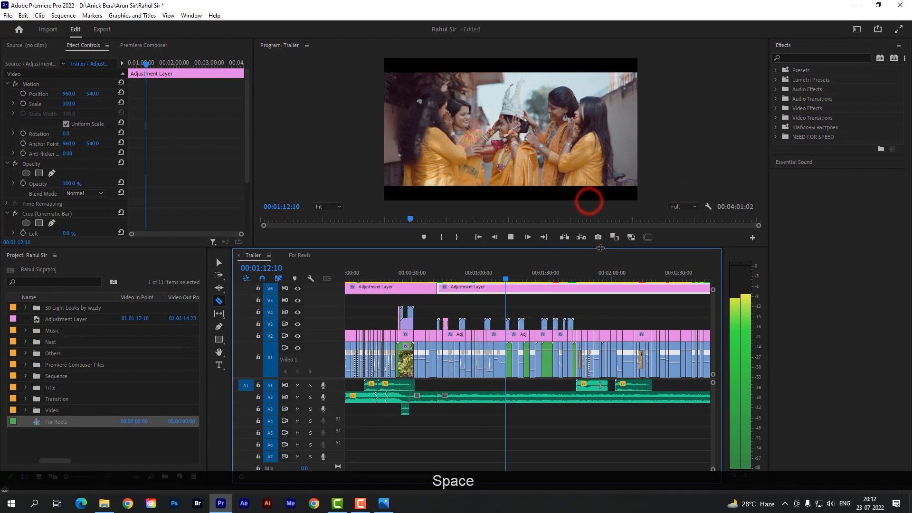
left_click(545, 274)
key("space")
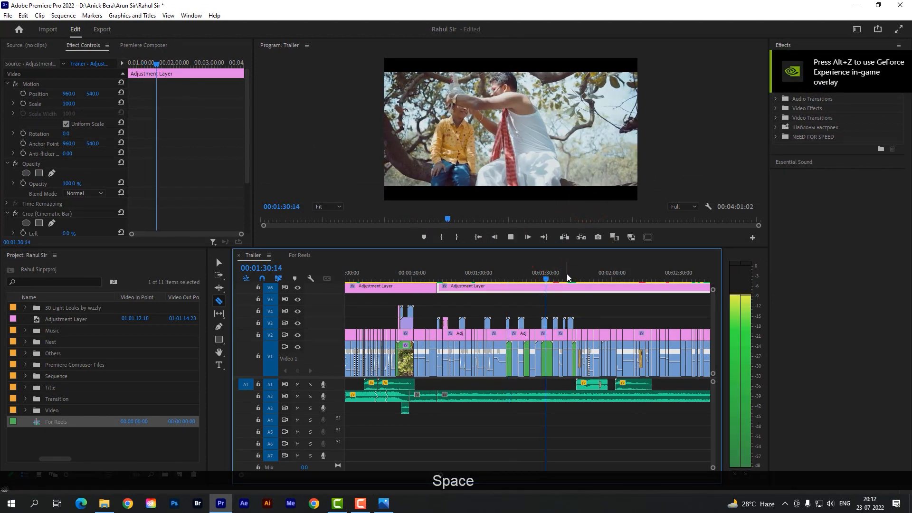
left_click(569, 275)
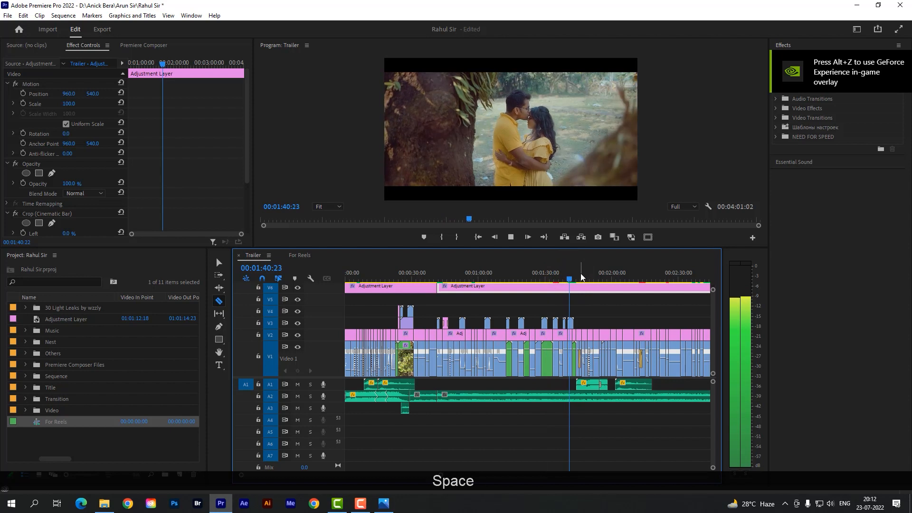
key("space")
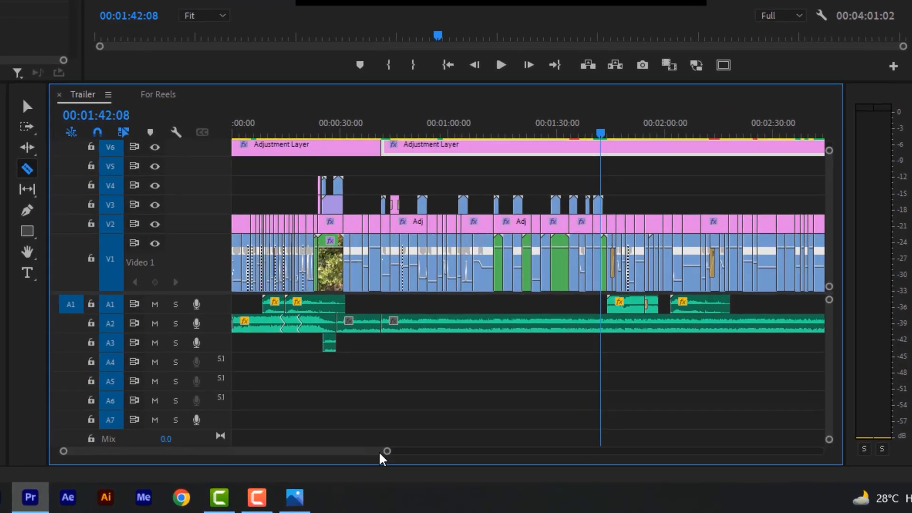
Step: Split the V6 adjustment layer, the LL-05.mp4 overlay and the A2 music at the end of C0022.MP4, about 00:01:42
left_click_drag(440, 474, 383, 477)
left_click_drag(299, 456, 287, 452)
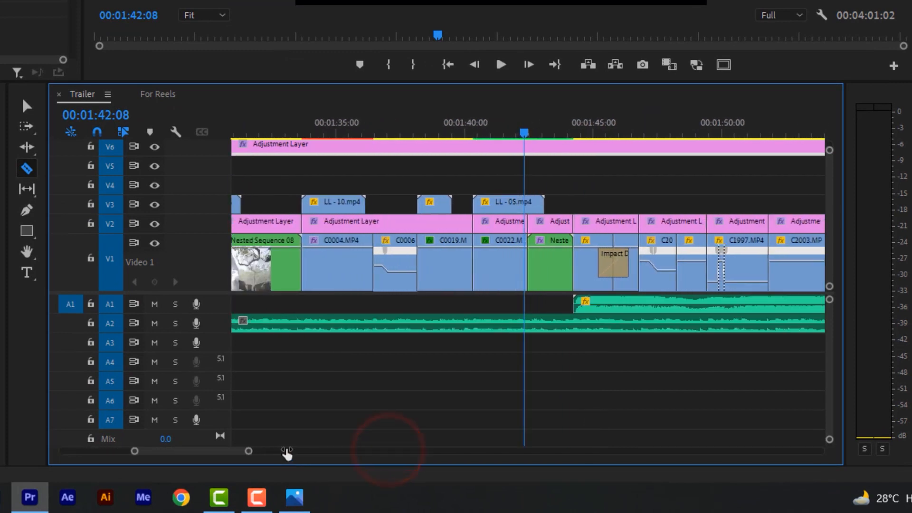
left_click(514, 129)
left_click(528, 150)
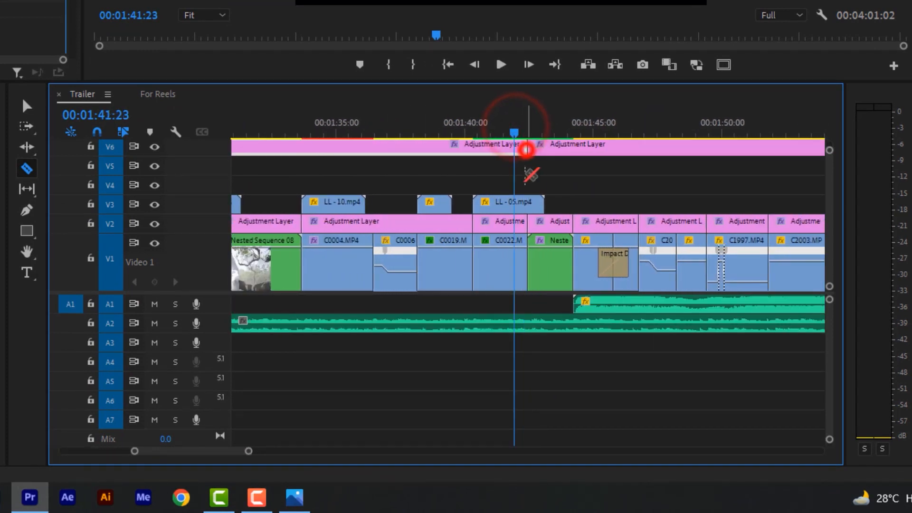
left_click(531, 208)
left_click(528, 319)
left_click_drag(250, 451, 344, 459)
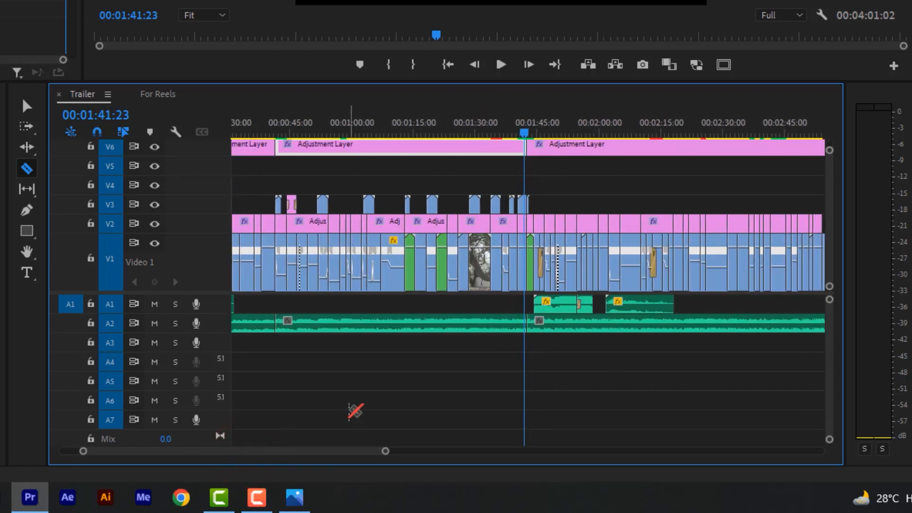
Step: Select all video, adjustment layer and audio clips between the two cuts in the Trailer sequence and copy them
key("v")
left_click_drag(635, 34, 635, 3)
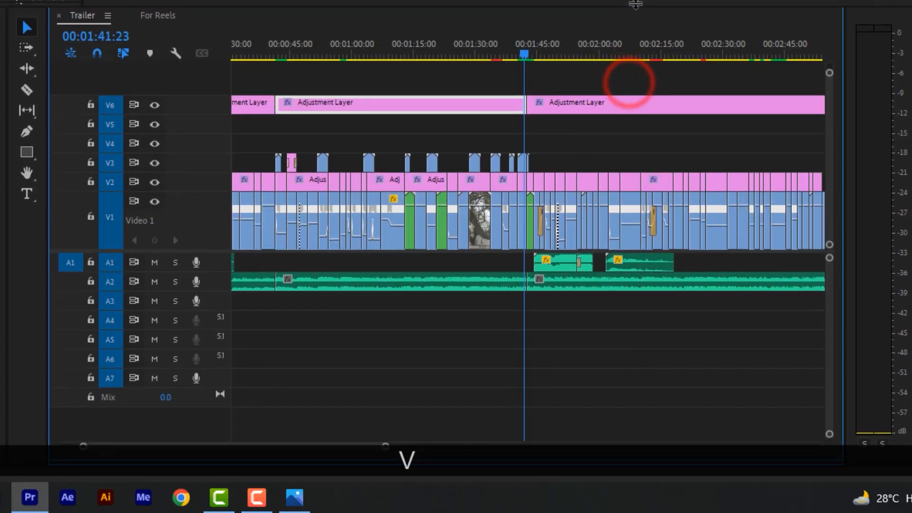
left_click_drag(278, 86, 521, 321)
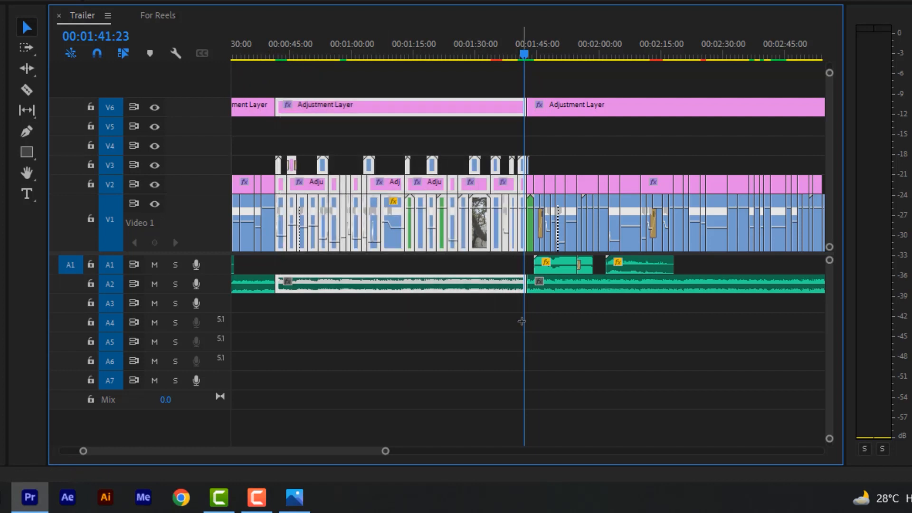
key("ctrl+c")
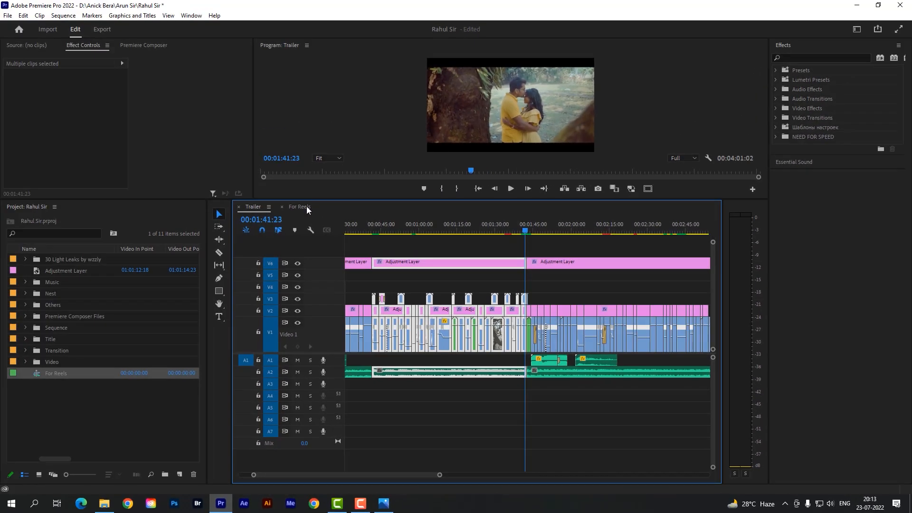
Step: Paste the copied Trailer section at the start of the For Reels sequence and deselect the clips
left_click(158, 15)
left_click(360, 229)
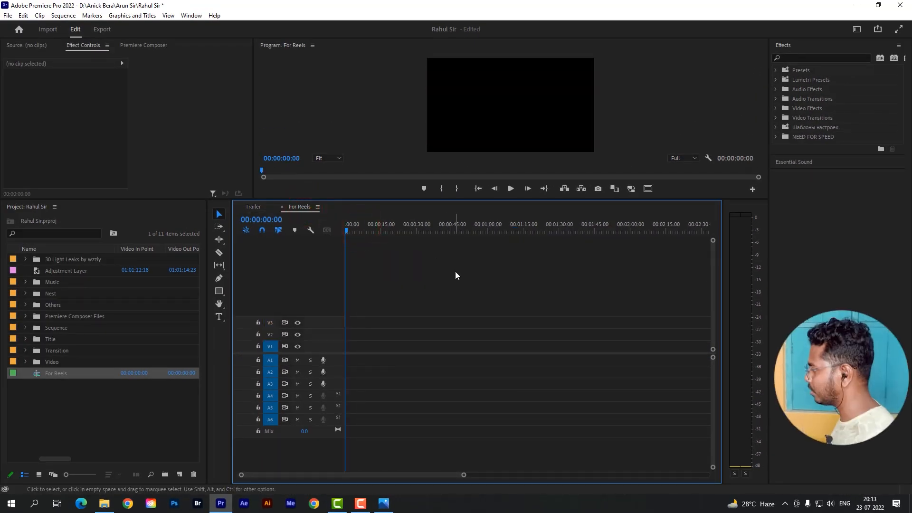
key("ctrl+v")
key("Home")
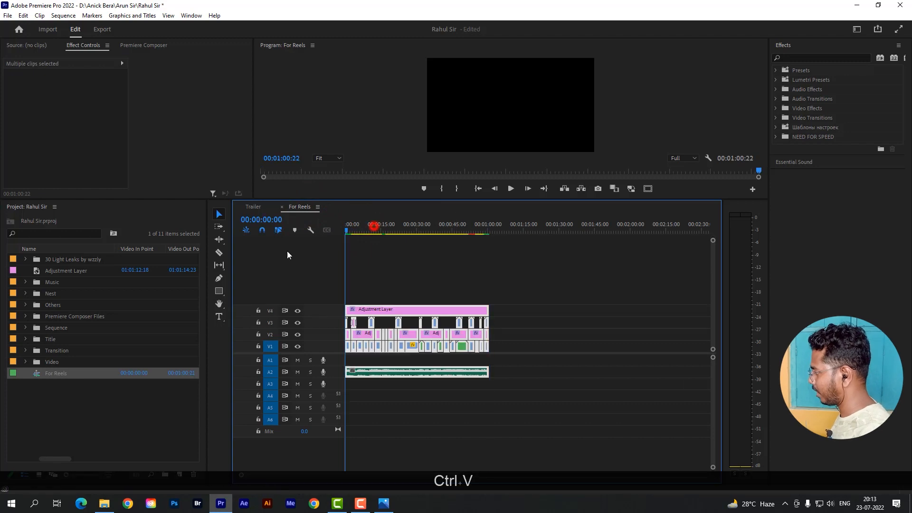
left_click_drag(620, 205, 656, 312)
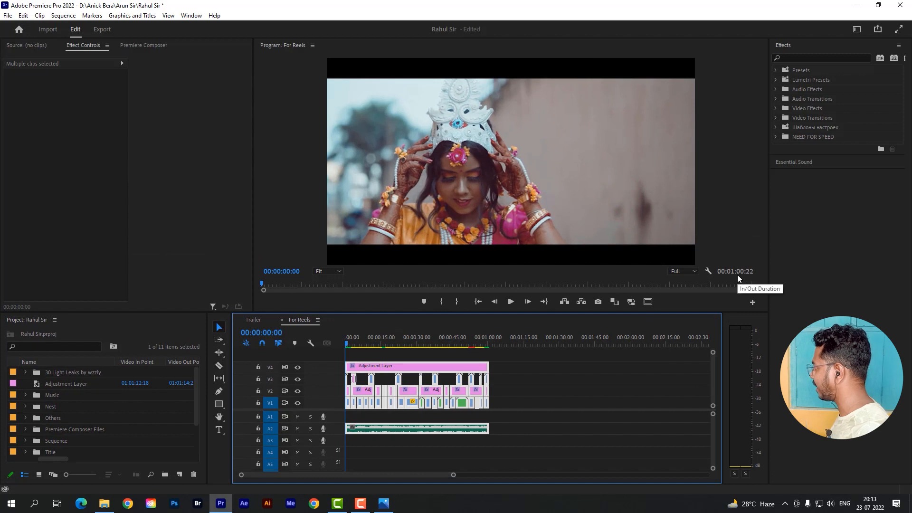
left_click(571, 435)
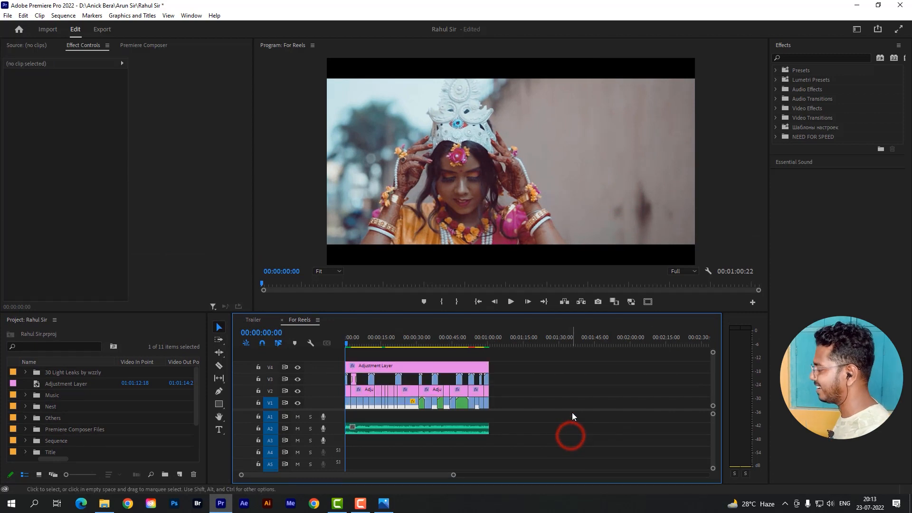
Step: Create an Auto Reframe copy of the For Reels sequence in Vertical 9:16 with Default motion tracking and clips not nested
left_click(350, 339)
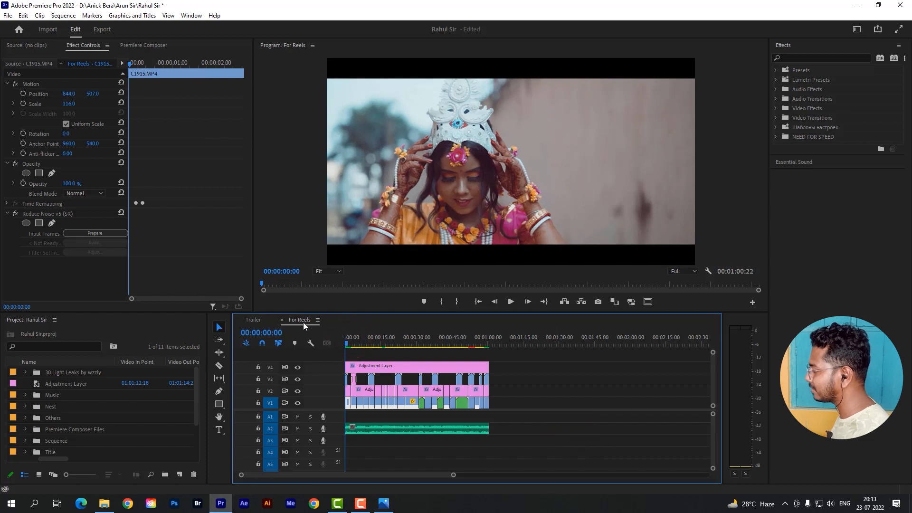
scroll(143, 421, "down", 2)
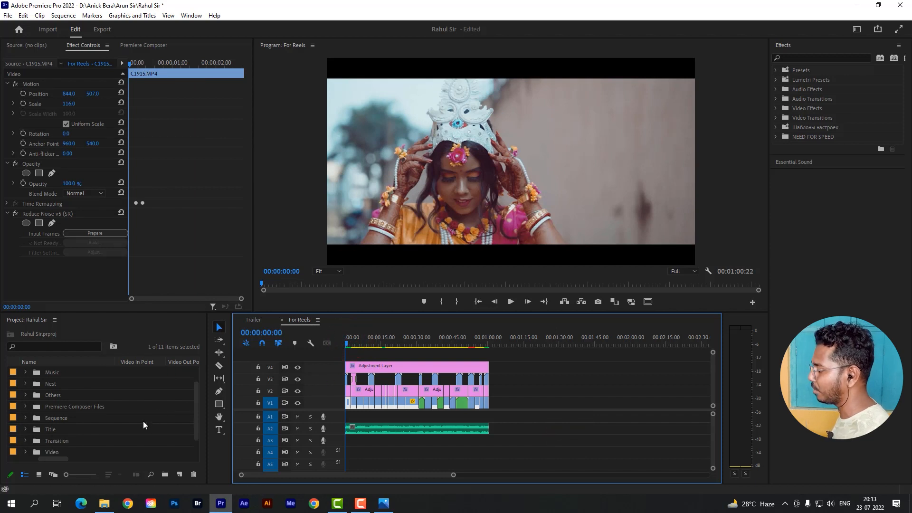
scroll(142, 425, "down", 2)
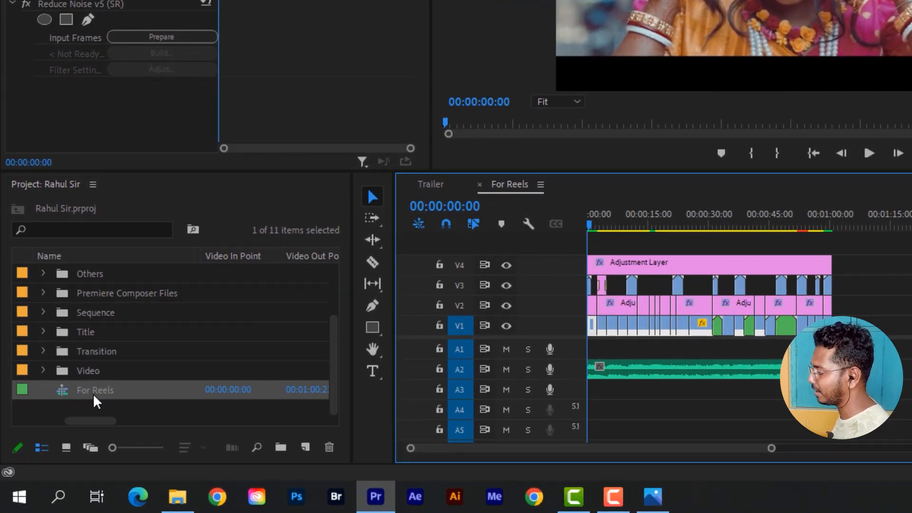
right_click(105, 397)
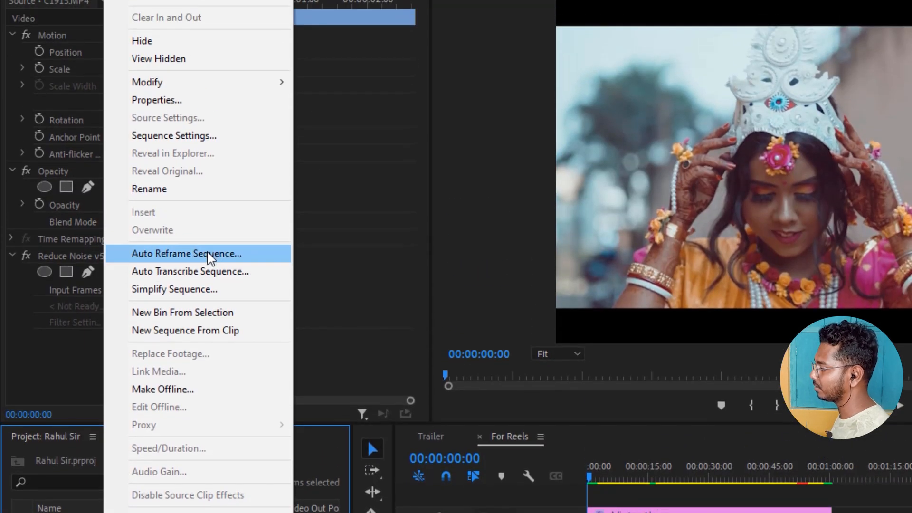
left_click(209, 255)
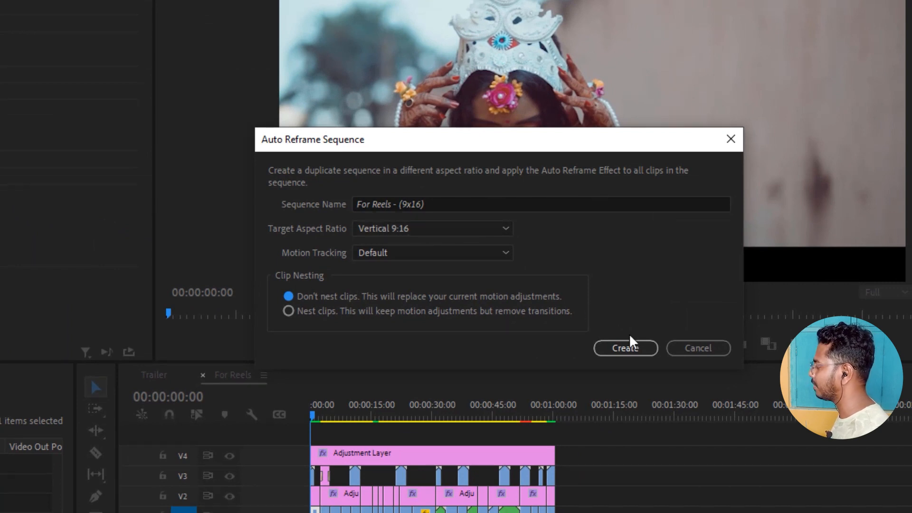
left_click(644, 348)
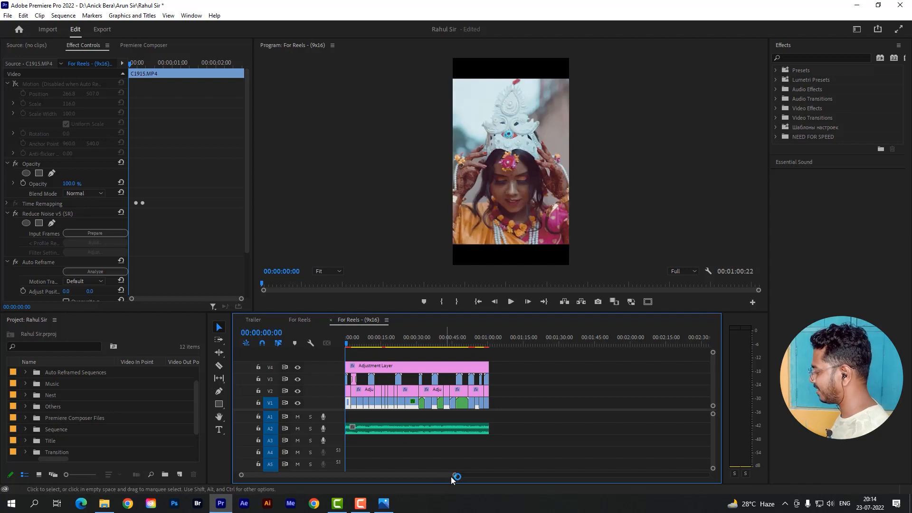
Step: Check the picture with track V4 hidden, and delete its cinematic-bar adjustment layer from the For Reels - (9x16) sequence
left_click_drag(451, 477, 427, 480)
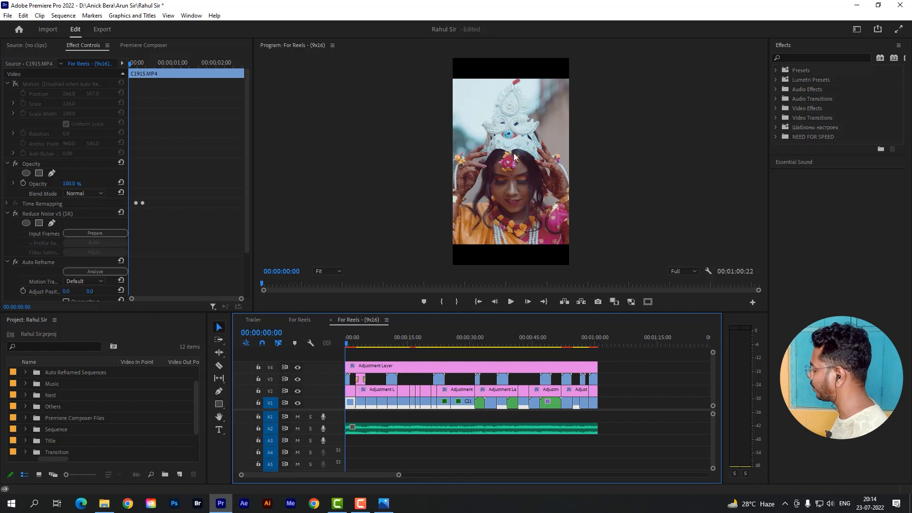
left_click(416, 364)
left_click(298, 368)
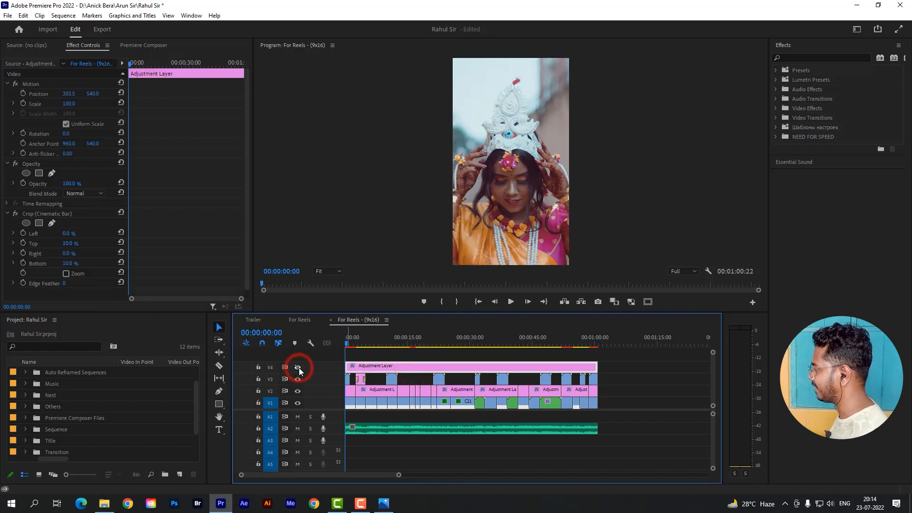
left_click(298, 368)
left_click(401, 367)
key("Delete")
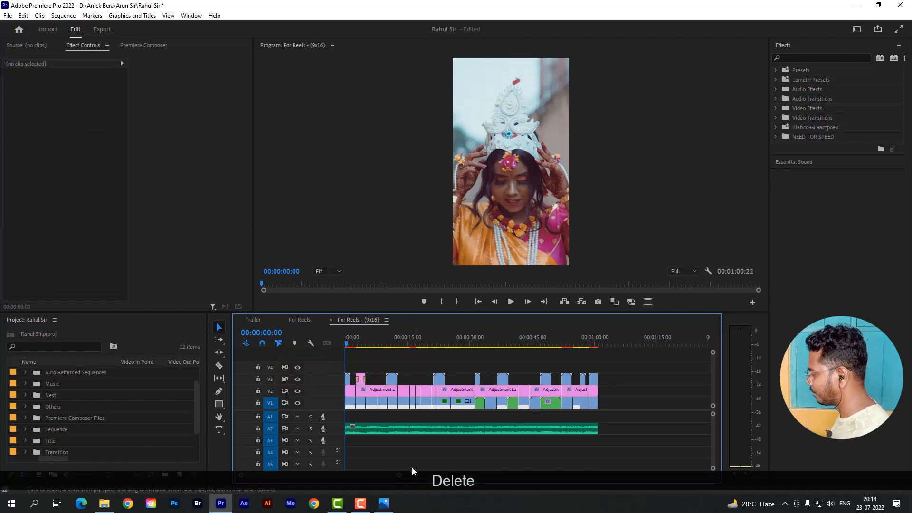
Step: Play the opening two seconds of the For Reels - (9x16) sequence to check the reframing
left_click_drag(399, 475, 342, 475)
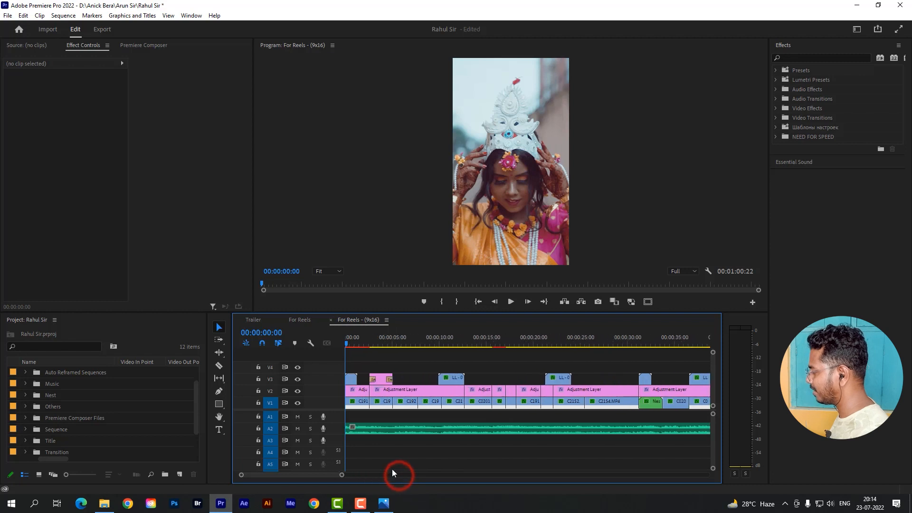
key("space")
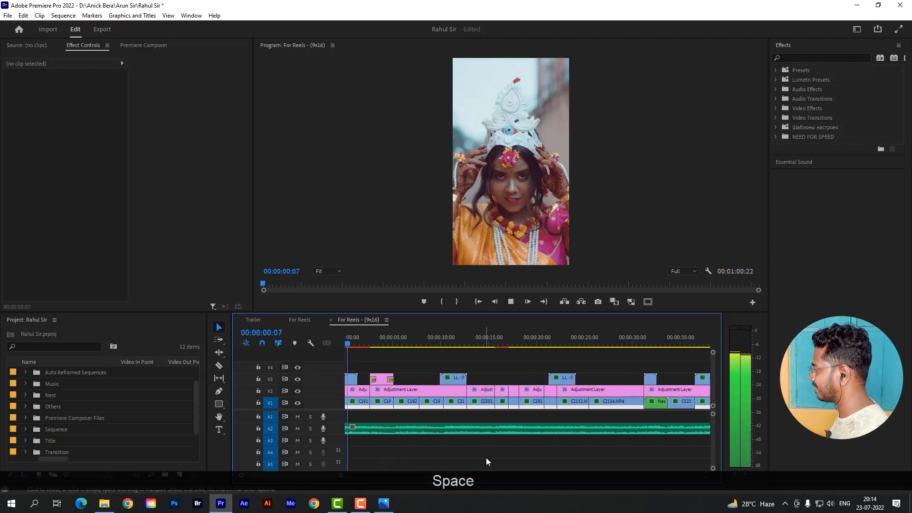
key("space")
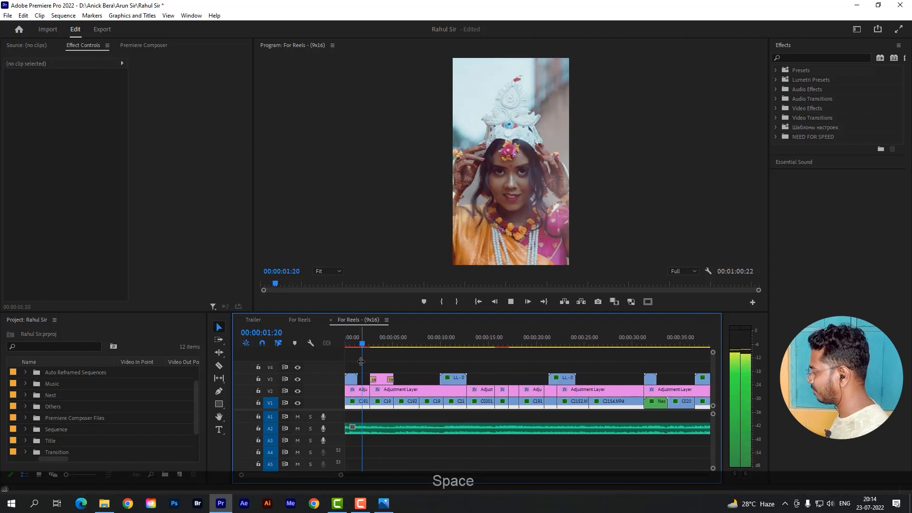
Step: Disable the Reduce Noise v5 effect on the first V1 clip, C1915.MP4, and collapse its effect settings
left_click_drag(361, 342, 356, 341)
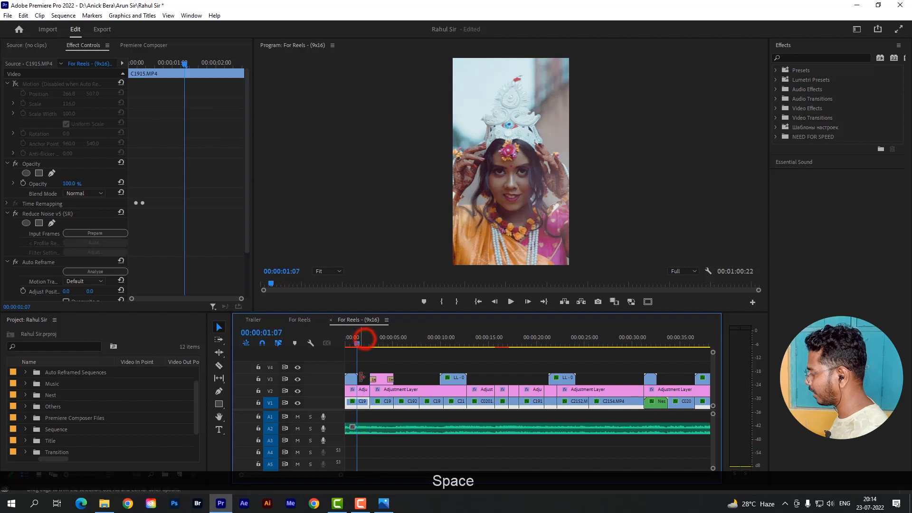
left_click(360, 402)
left_click(8, 214)
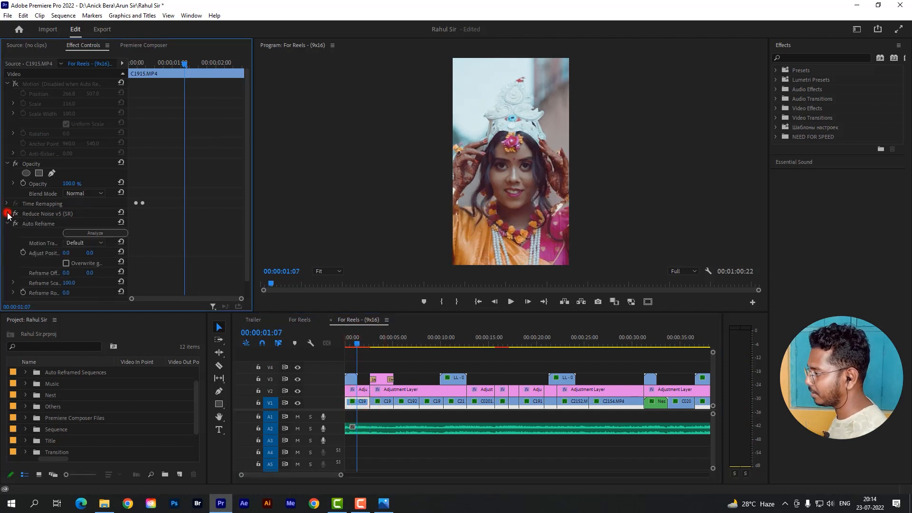
left_click(8, 224)
left_click(15, 213)
Step: Play the reframed sequence from the start to about 00:00:18 to review the framing and the title placement
left_click_drag(357, 338, 333, 344)
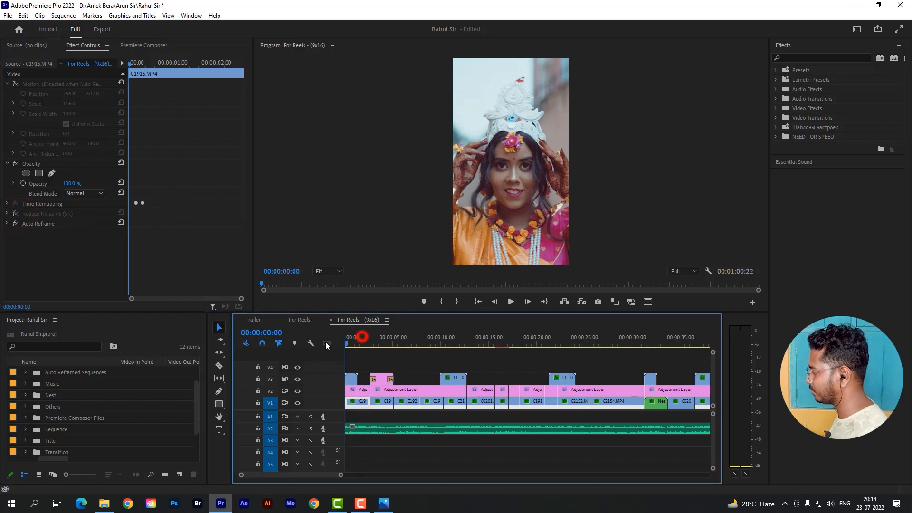
key("space")
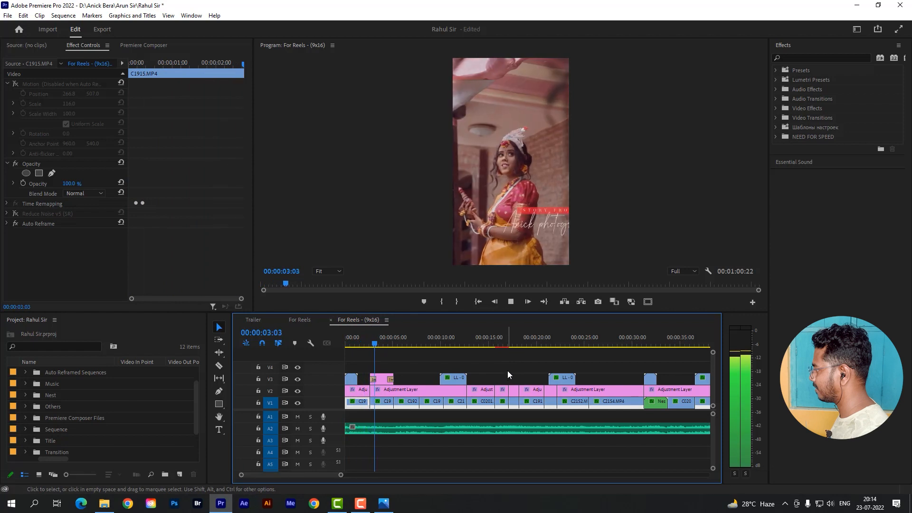
key("space")
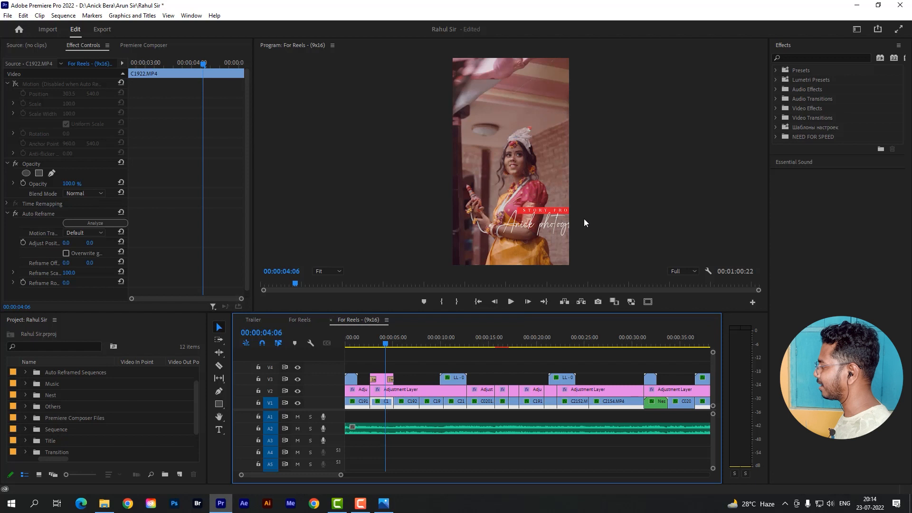
mouse_move(341, 474)
left_mouse_down()
mouse_move(428, 478)
mouse_move(346, 475)
left_mouse_up()
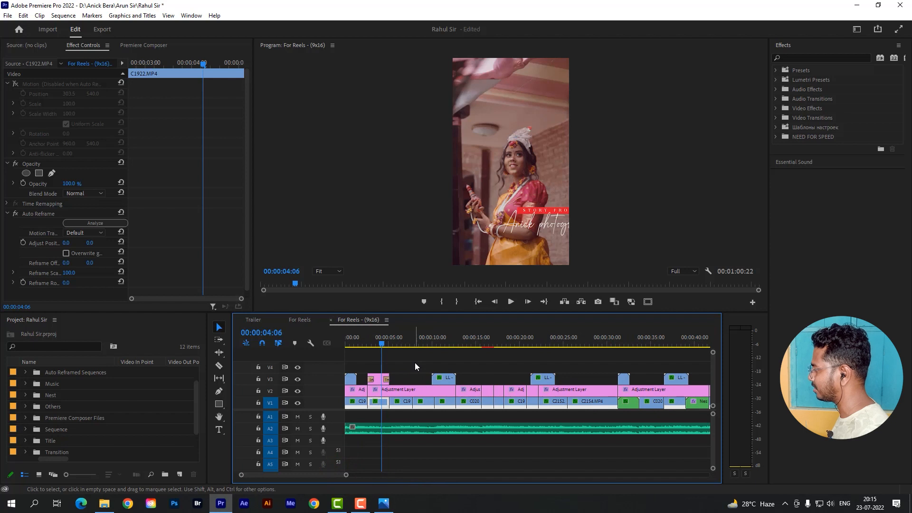
key("space")
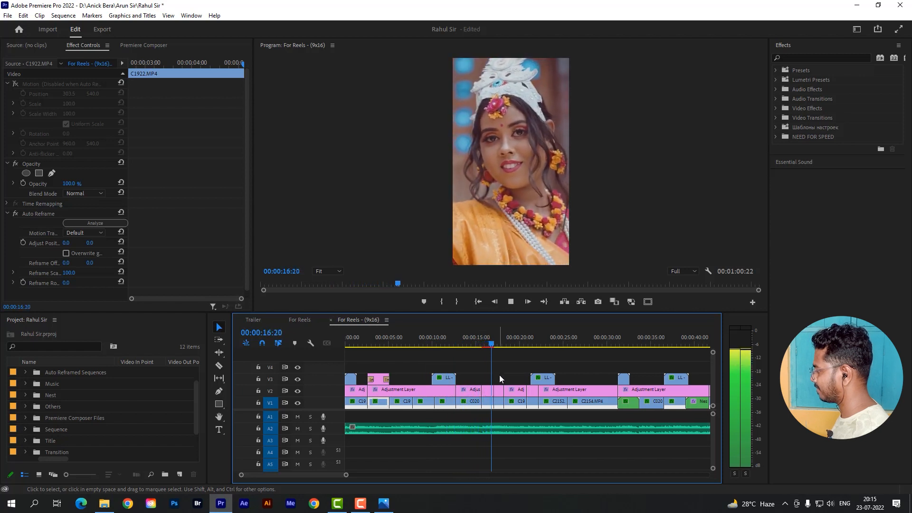
key("space")
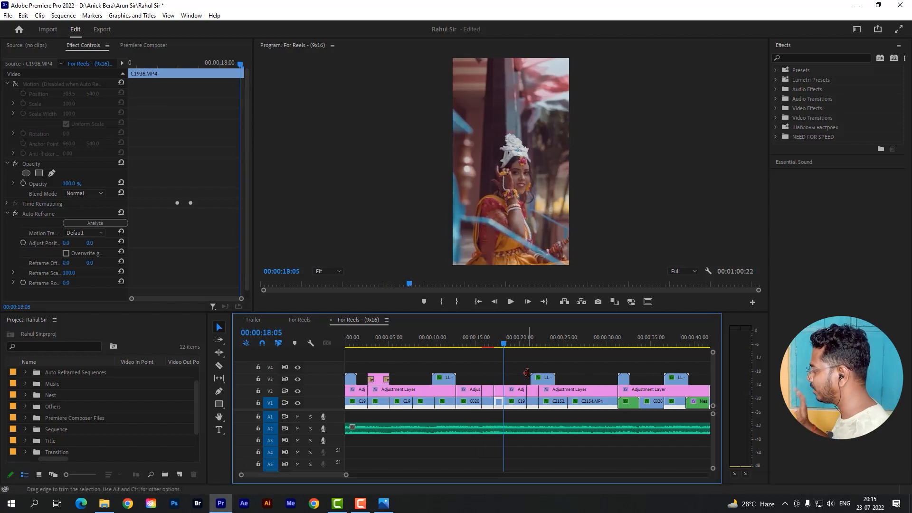
Step: Select C2154.MP4 on V1 around 00:00:27:23 and compare its framing with the Auto Reframe effect off and on
left_click_drag(346, 475, 351, 475)
left_click(569, 342)
left_click(575, 405)
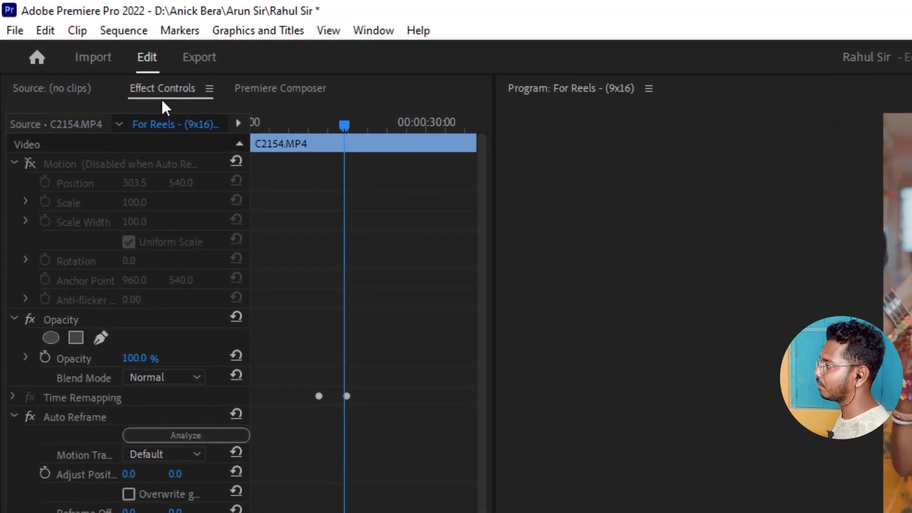
left_click(378, 30)
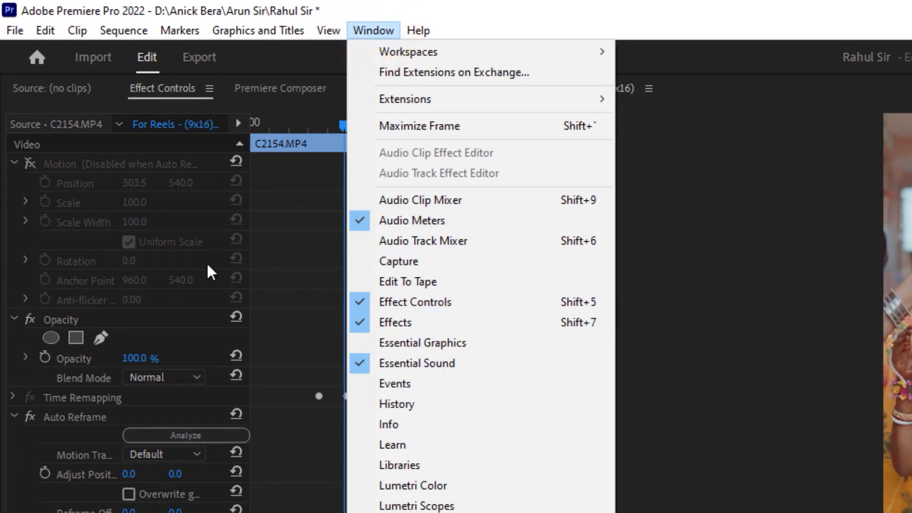
left_click(273, 56)
scroll(304, 459, "down", 2)
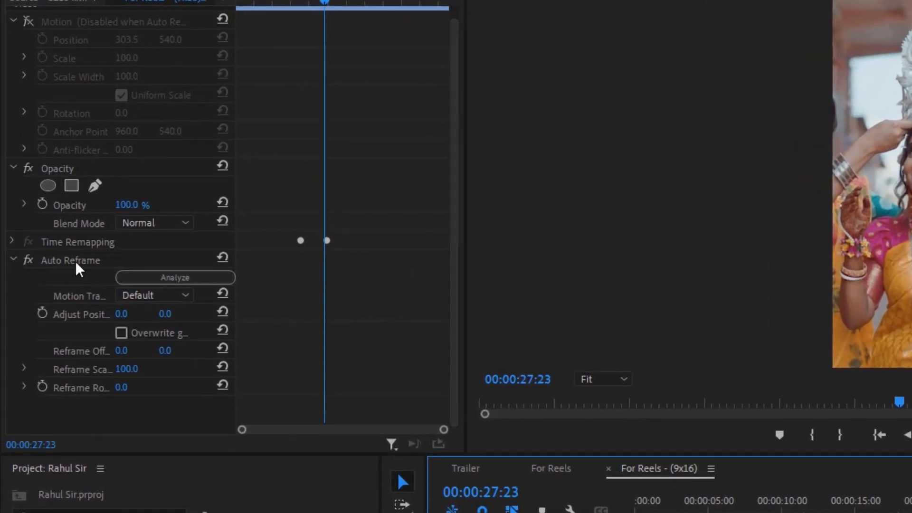
left_click(73, 261)
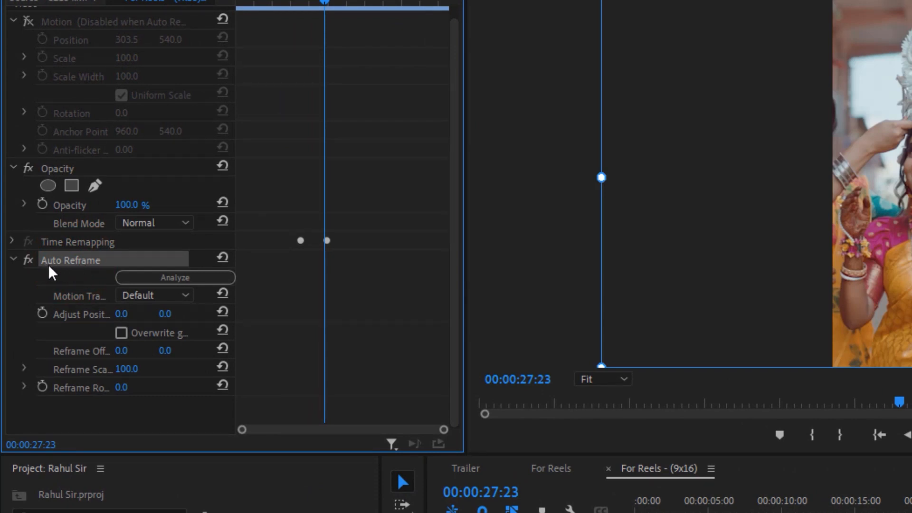
left_click(28, 259)
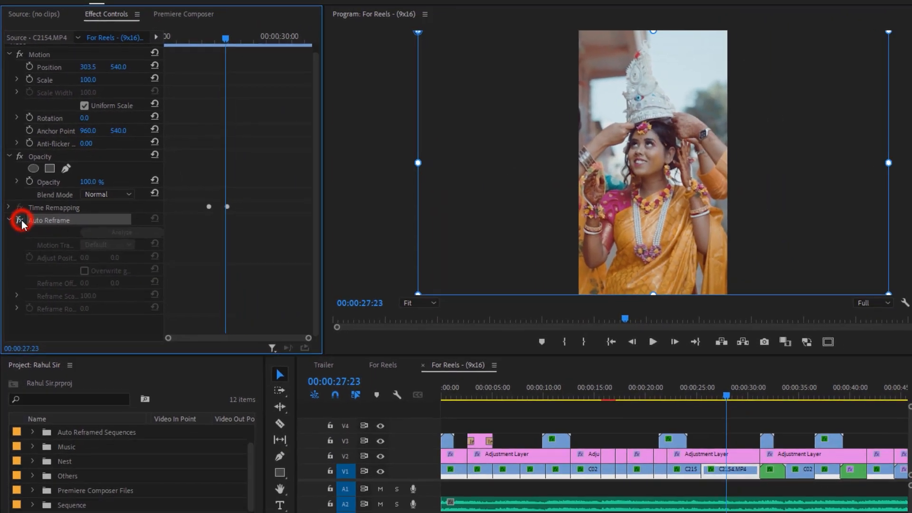
left_click(19, 218)
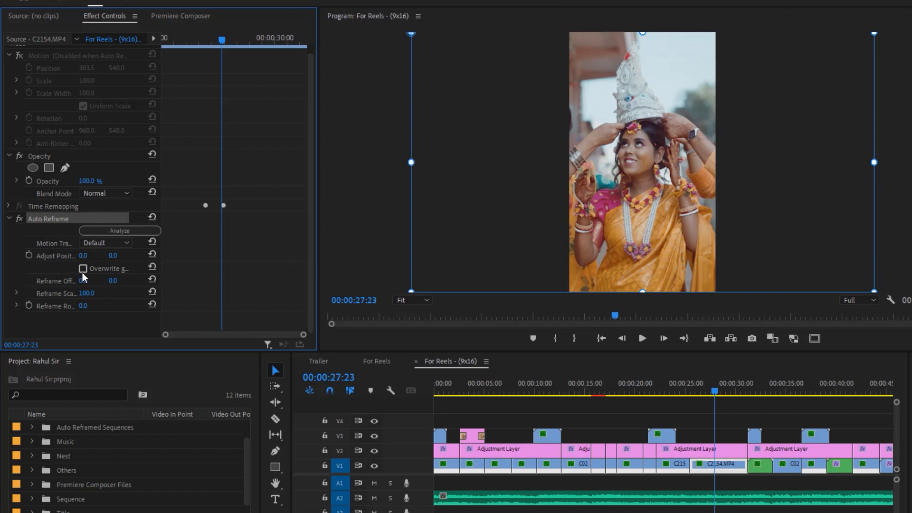
Step: Generate editable Adjust Position keyframes for C2154.MP4's Auto Reframe by enabling the overwrite generated path option, and switch the option back off
left_click_drag(161, 260, 216, 268)
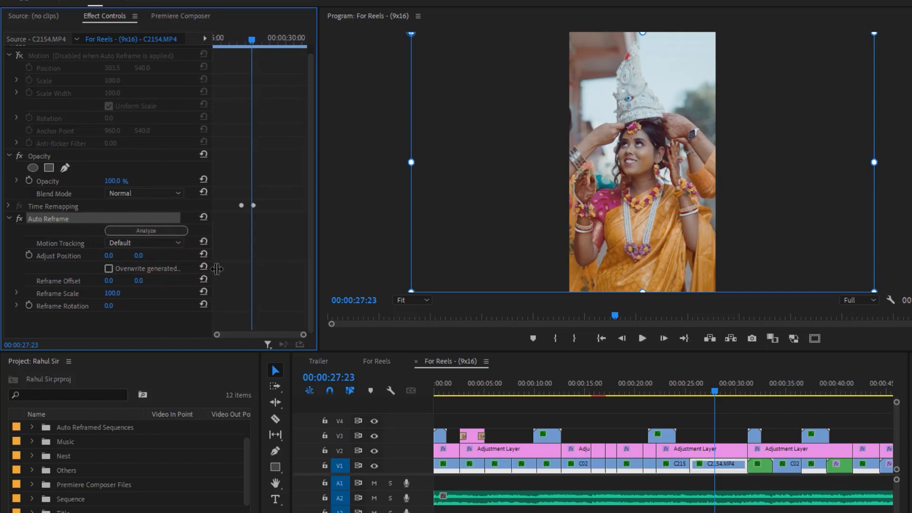
left_click(108, 268)
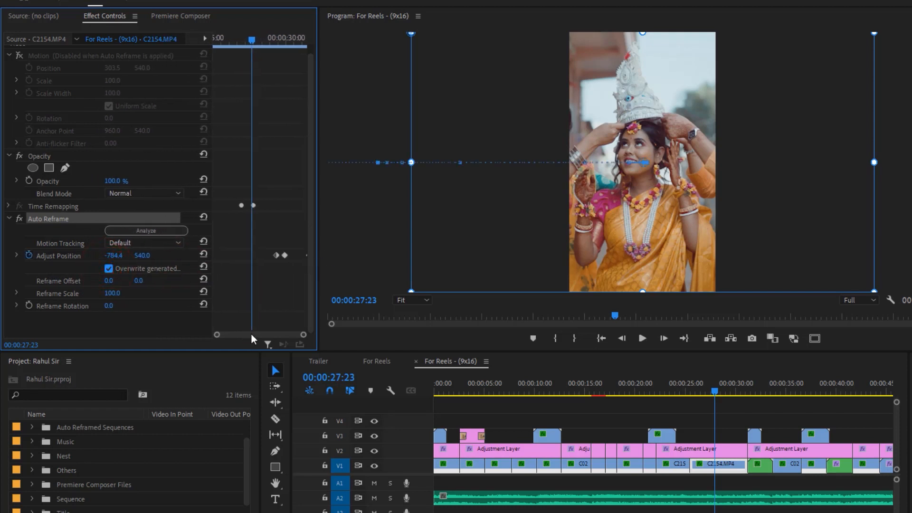
left_click(274, 334)
left_click(292, 334)
left_click(109, 268)
left_click(163, 331)
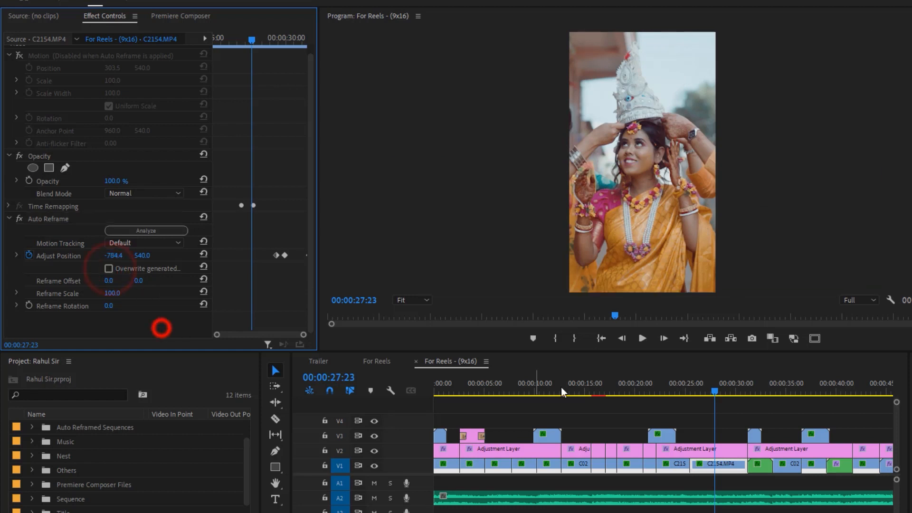
Step: Play the sequence from about 00:00:25 to 00:00:32 to review how C2154.MP4 and the following nested clip are reframed
left_click(691, 389)
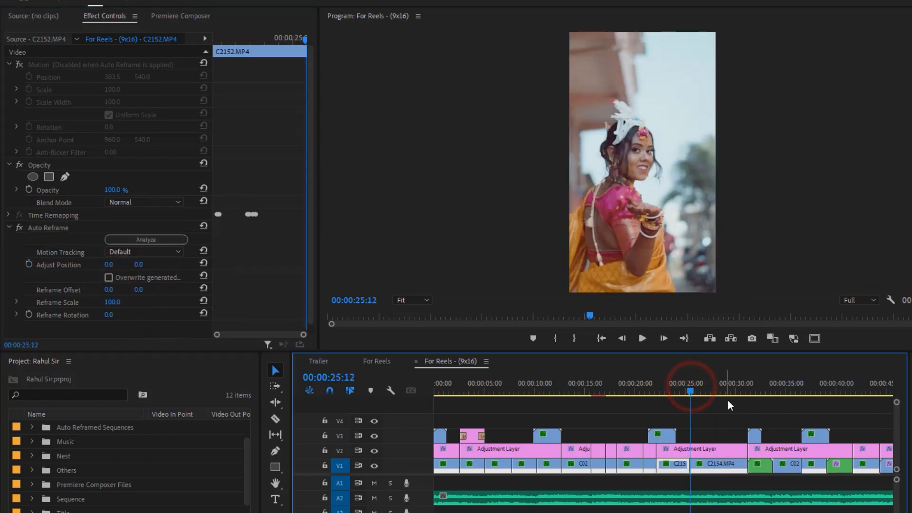
key("space")
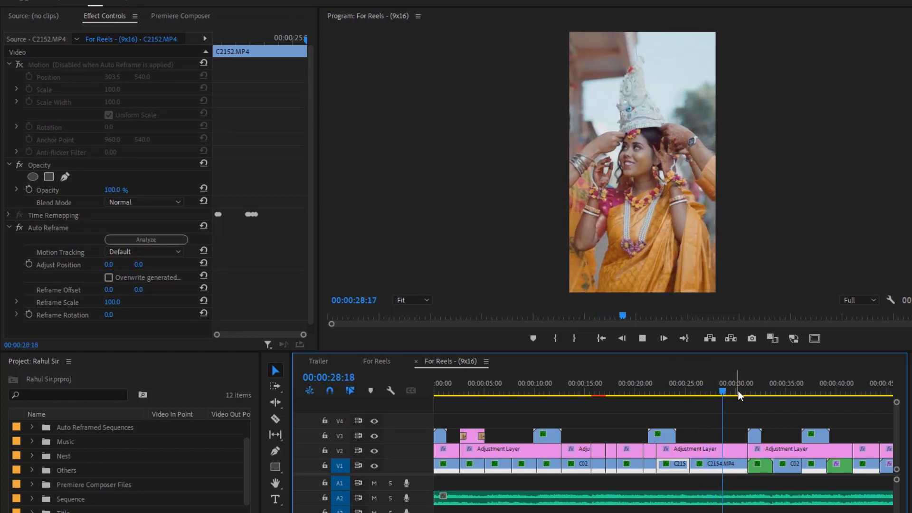
key("space")
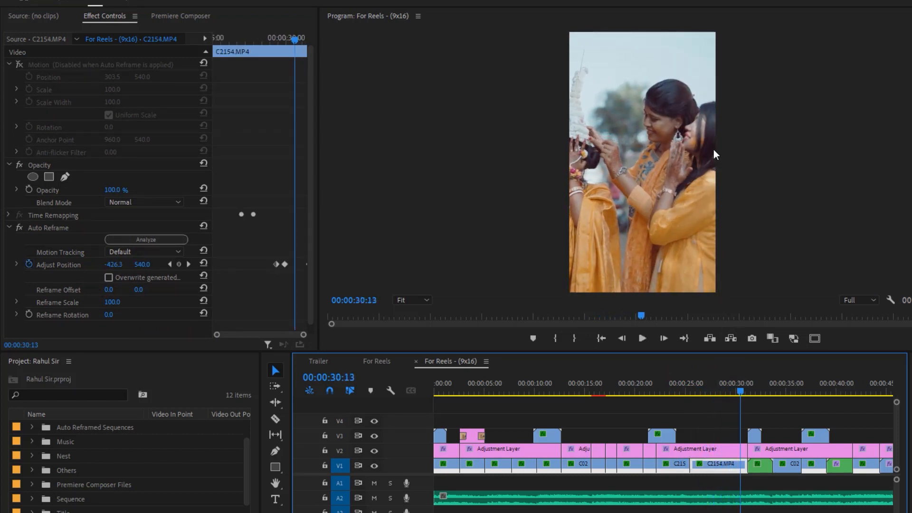
left_click(720, 386)
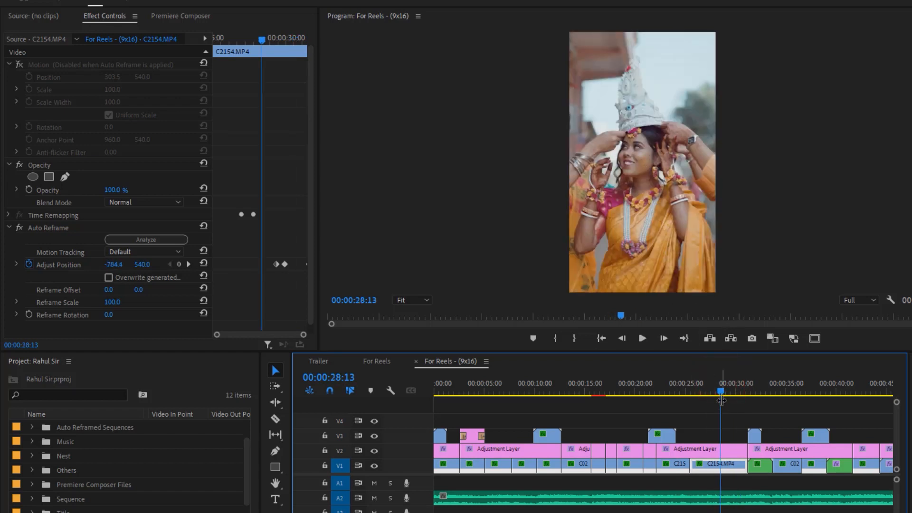
left_click(700, 390)
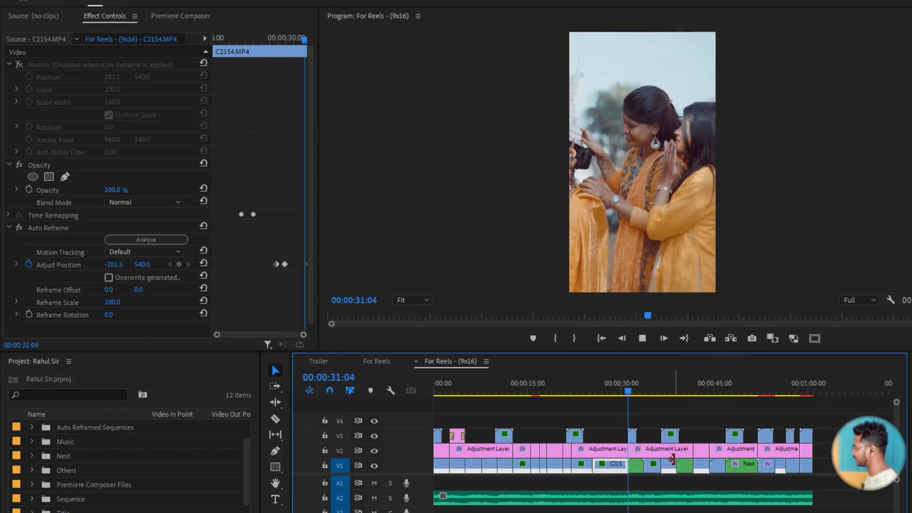
key("space")
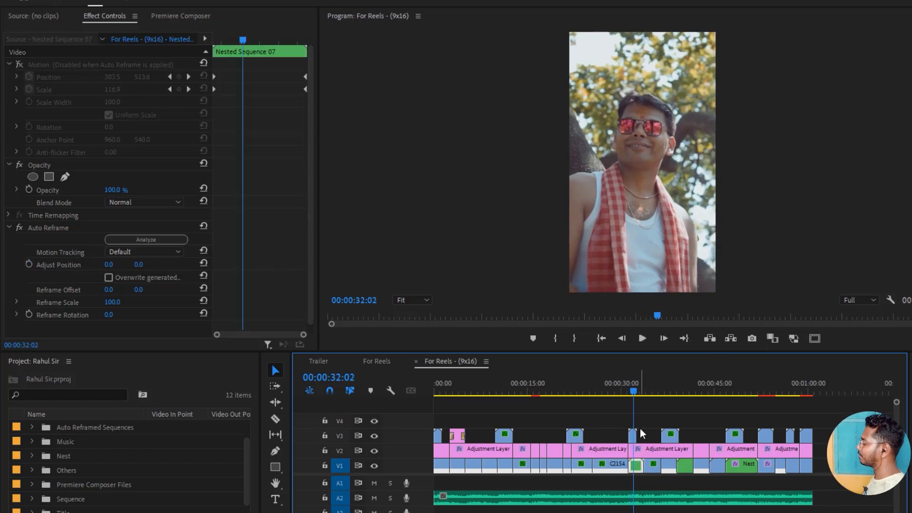
Step: Play the sequence from about 00:00:43 to 00:00:48:11 to review how the clips are reframed
left_click_drag(464, 391, 371, 386)
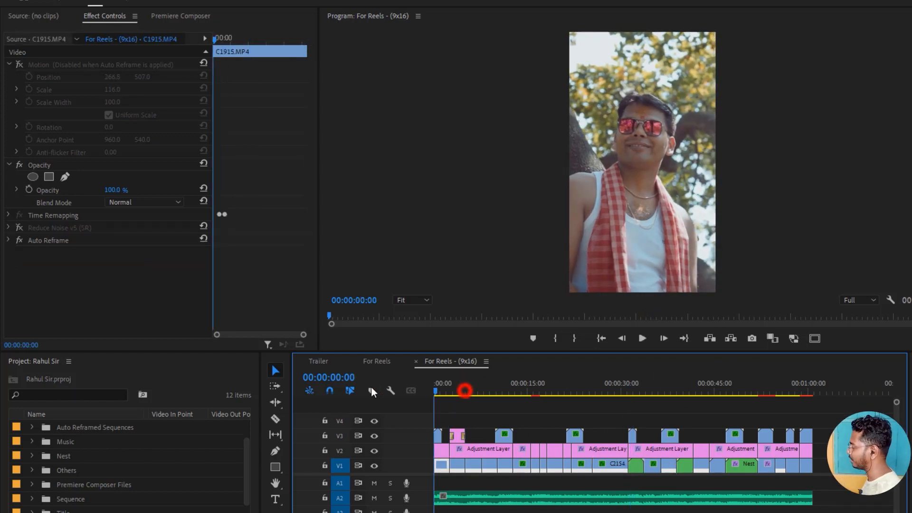
left_click(700, 374)
key("space")
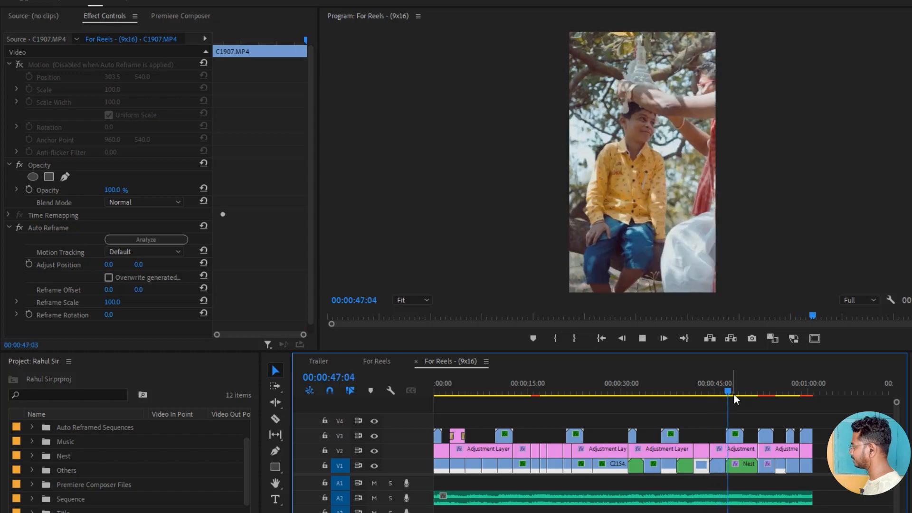
key("space")
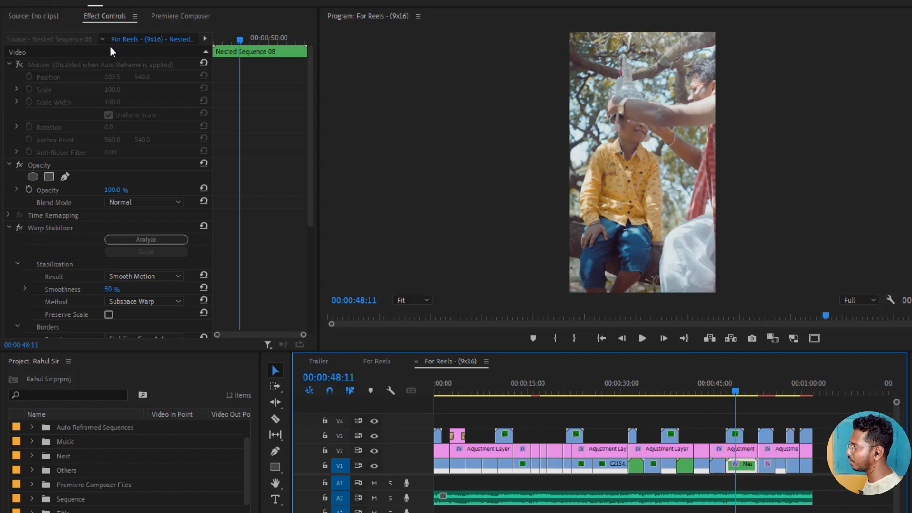
Step: Compare Nested Sequence 08 with Auto Reframe off and on, and set its horizontal Reframe Offset to -241.0
scroll(259, 194, "down", 3)
scroll(266, 223, "down", 1)
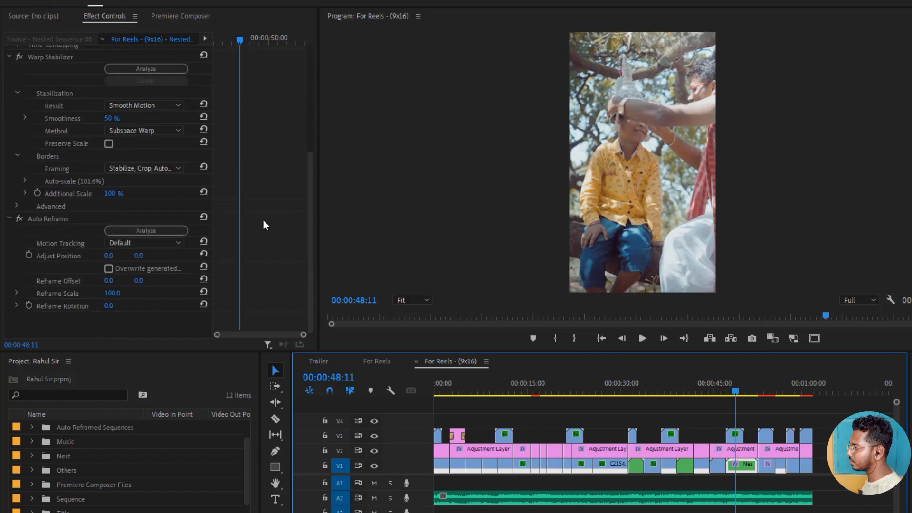
left_click(63, 221)
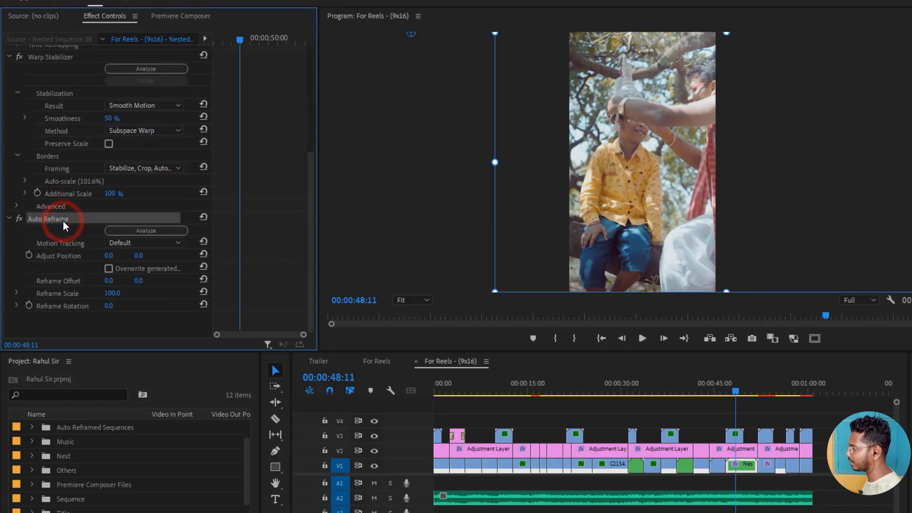
left_click(21, 218)
left_click(22, 219)
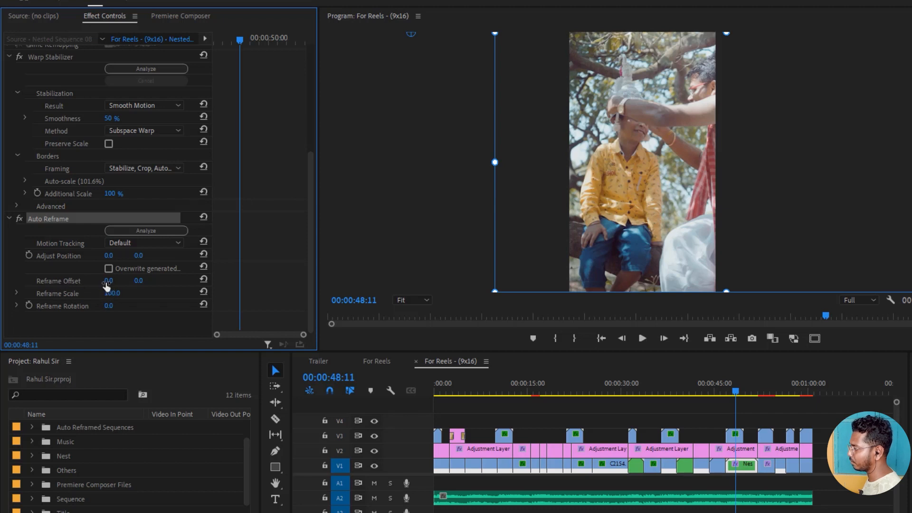
mouse_move(111, 283)
left_mouse_down()
mouse_move(64, 283)
mouse_move(130, 283)
mouse_move(95, 284)
left_mouse_up()
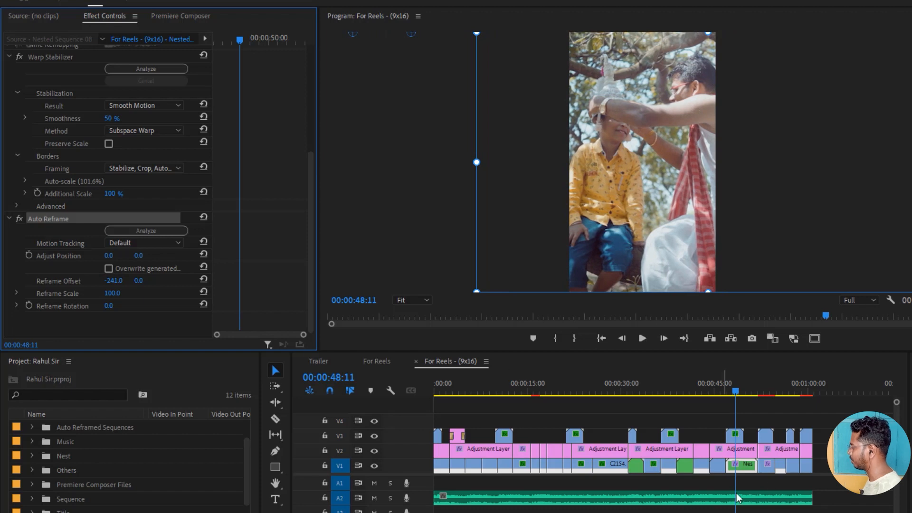
Step: Play onward from Nested Sequence 08 to about 00:00:59, and replay the nested clip up to 00:00:50:07 to check its offset framing
key("space")
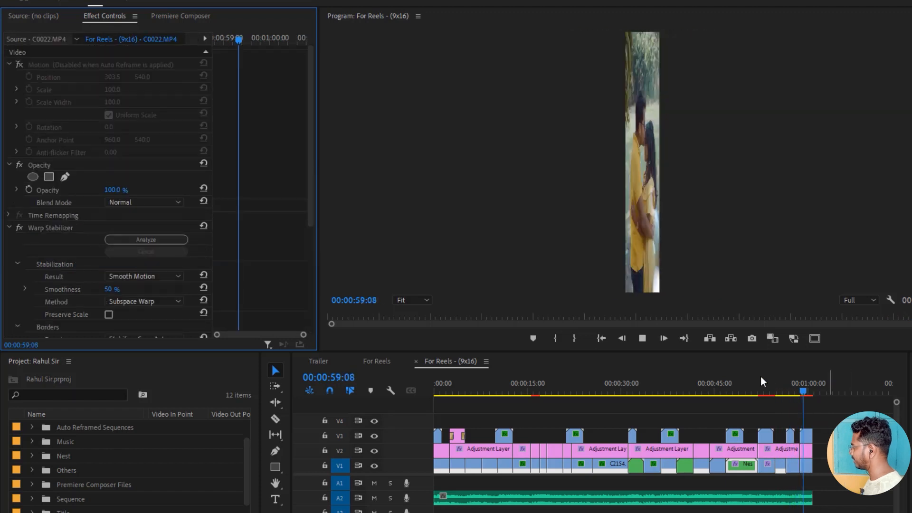
left_click(745, 384)
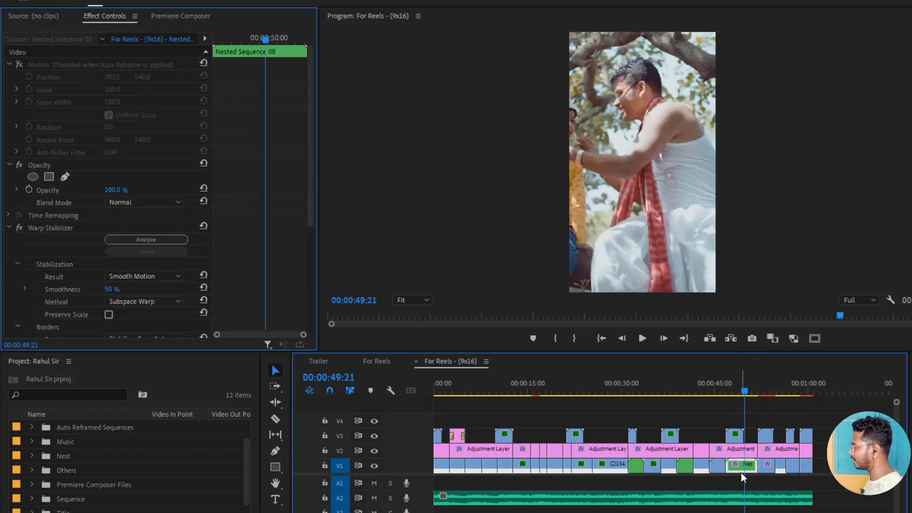
left_click(737, 391)
key("space")
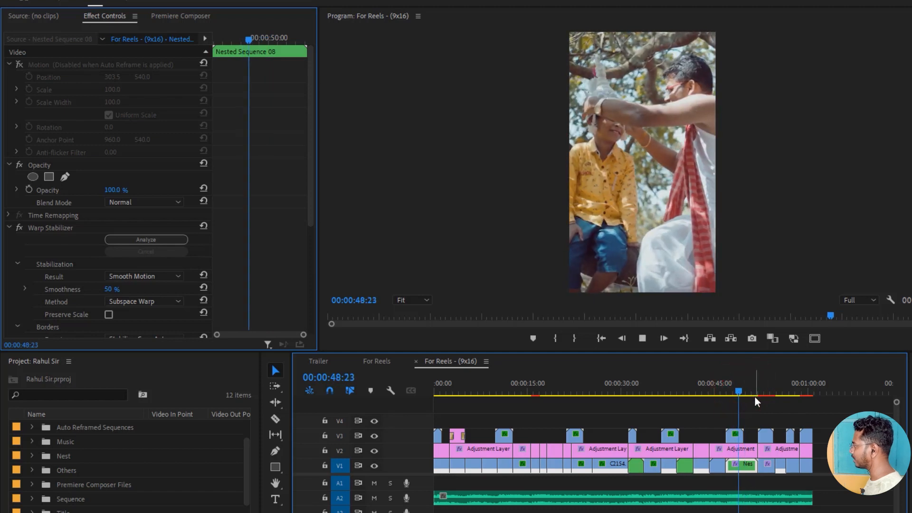
key("space")
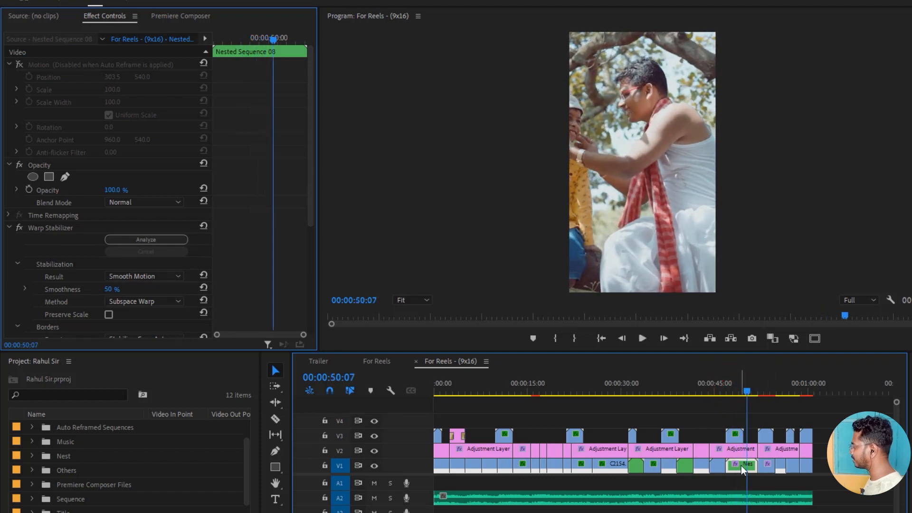
Step: Turn off Auto Reframe on Nested Sequence 08 and set its horizontal Motion position to 472.5
left_click(9, 228)
scroll(297, 249, "down", 1)
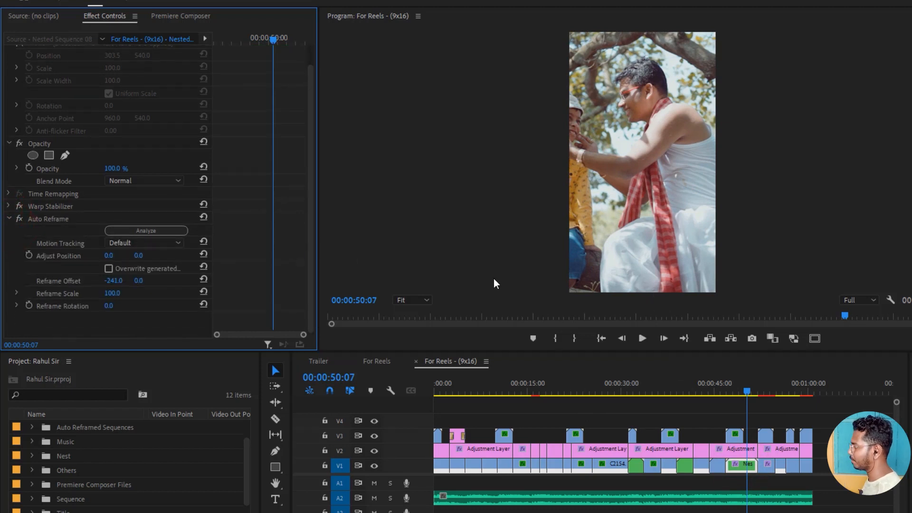
left_click(752, 464)
left_click(19, 218)
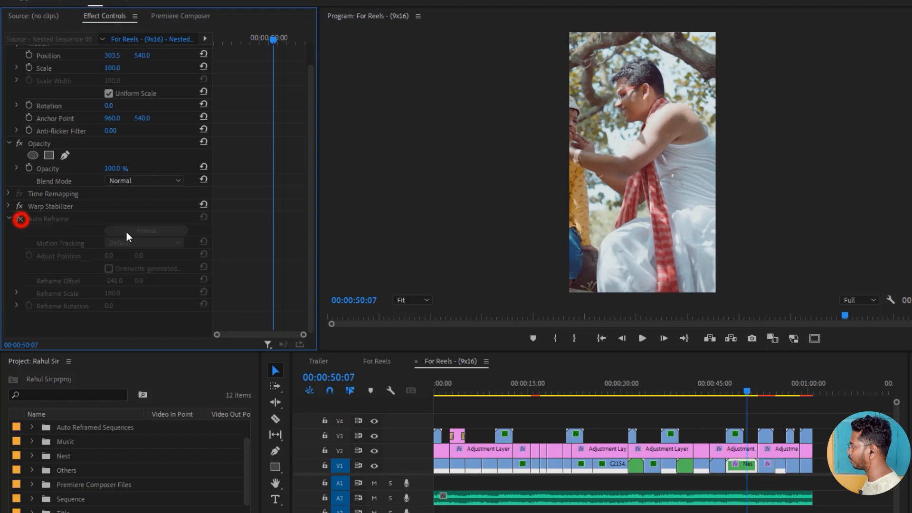
scroll(250, 114, "up", 2)
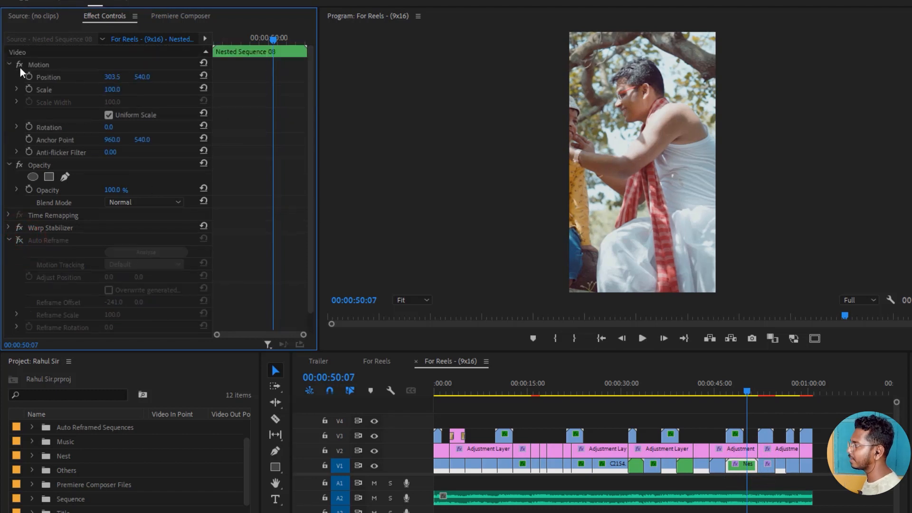
left_click_drag(112, 77, 192, 76)
Step: Play from 00:00:47:09 to 00:00:53:01 to review the manually positioned nested clip and the shot that follows
left_click(730, 383)
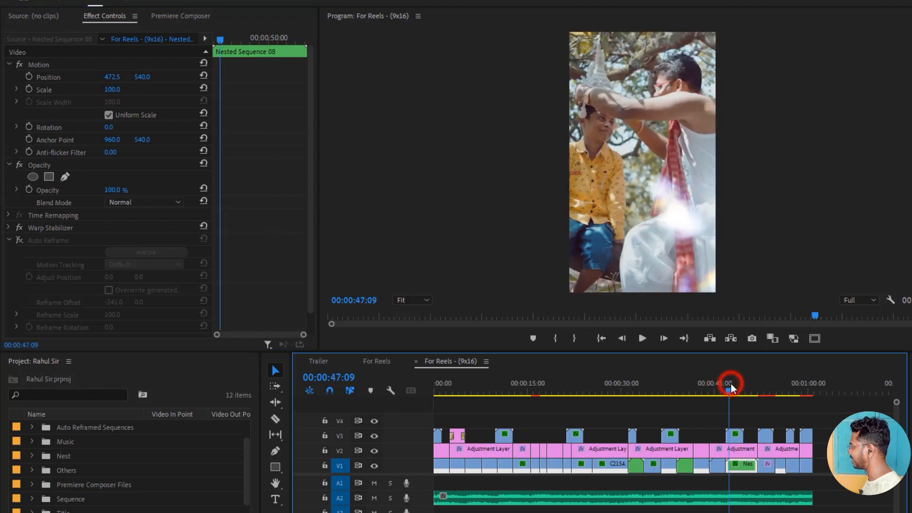
key("space")
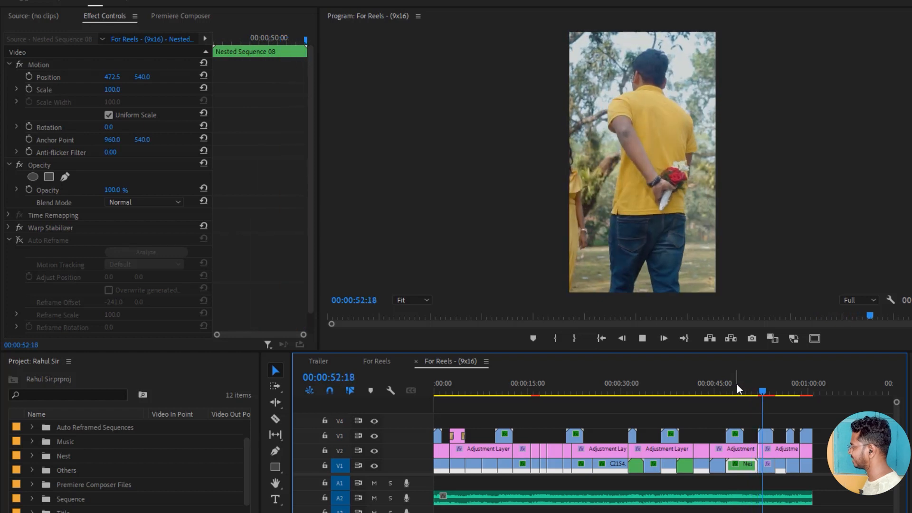
key("space")
Step: Turn off Auto Reframe on C0004.MP4, set its horizontal Motion position to 602.5, and play on to about 00:00:59 to check it
left_click(768, 464)
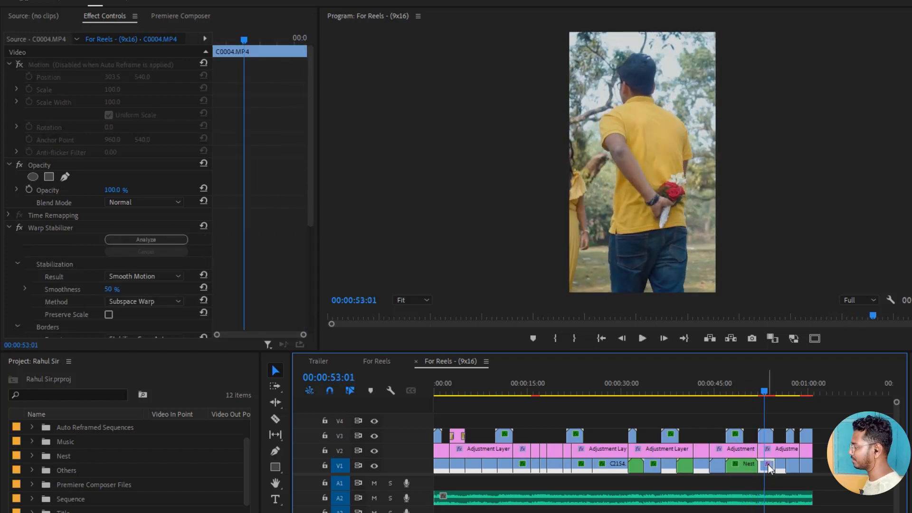
left_click(9, 228)
left_click(19, 240)
left_click_drag(104, 76, 246, 76)
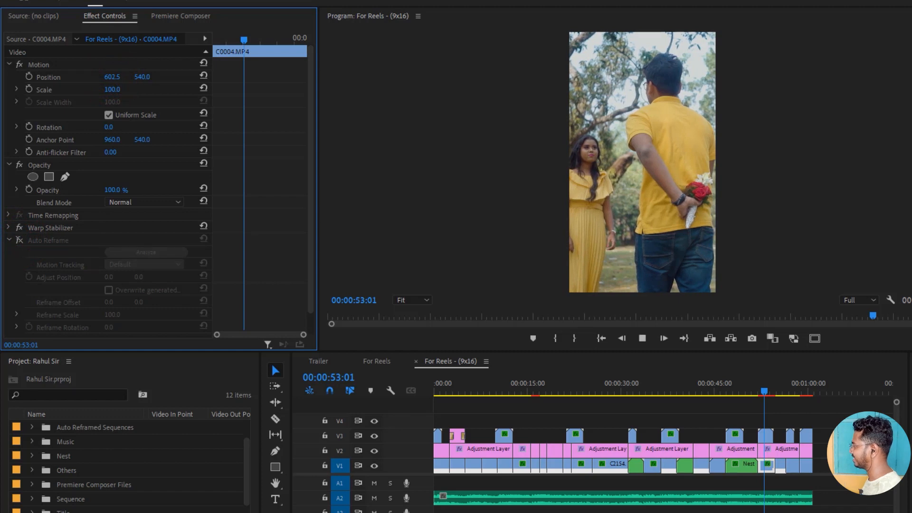
key("space")
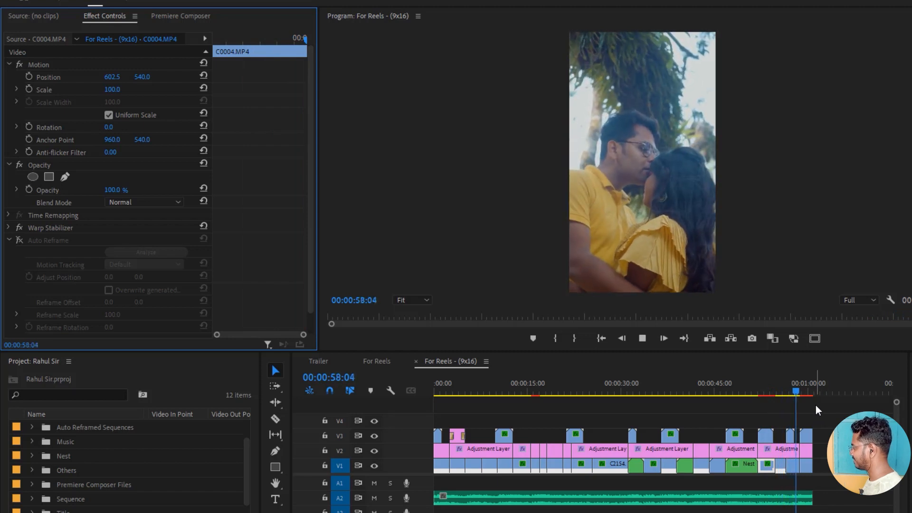
left_click(525, 390)
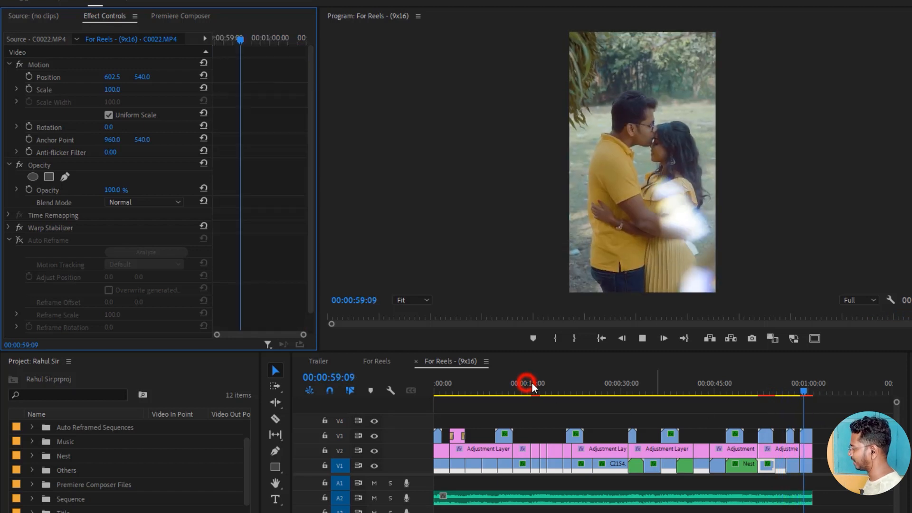
Step: Set the horizontal position of the title on V3 around 00:00:03:18 to 321.4 and lower it within the vertical frame
left_click(457, 389)
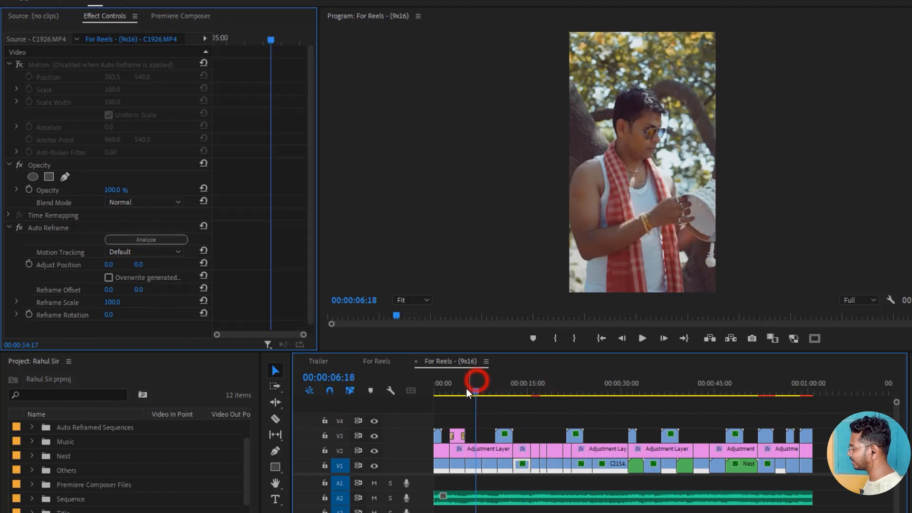
key("equal")
key("equal")
key("equal")
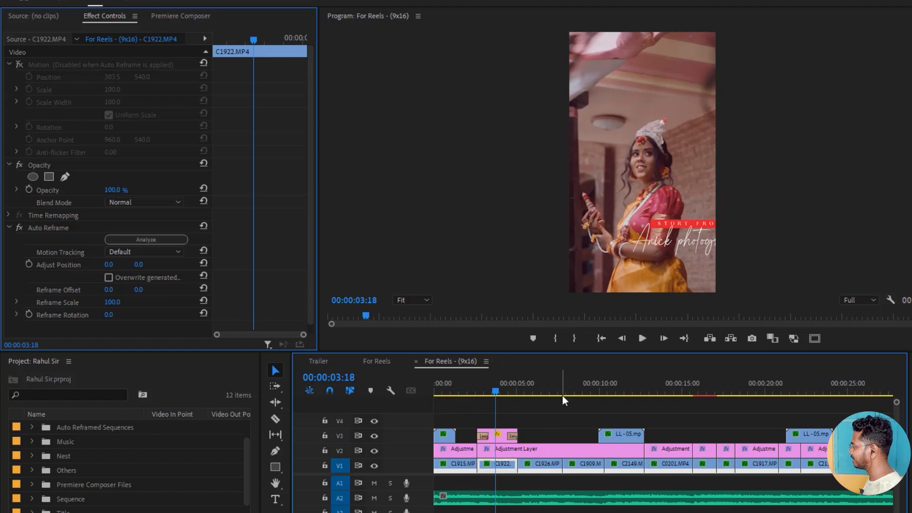
left_click(496, 436)
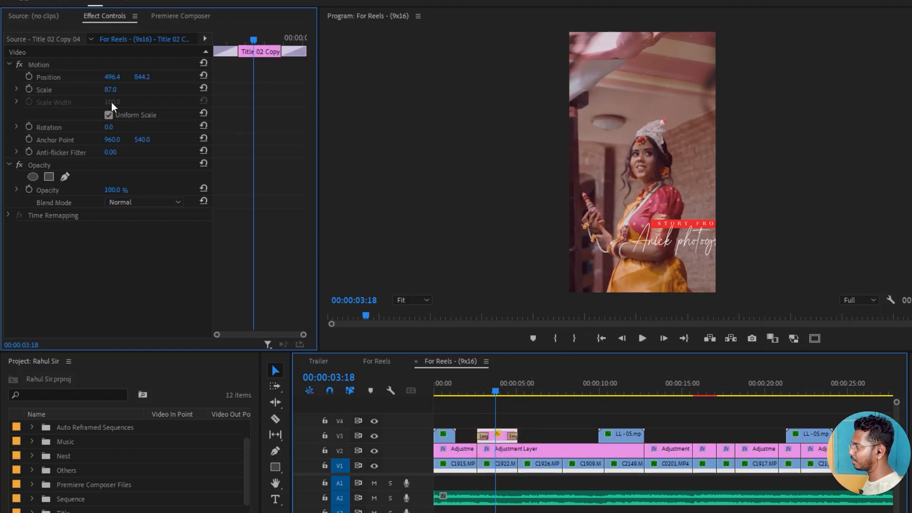
left_click_drag(118, 82, 62, 78)
left_click_drag(142, 76, 186, 76)
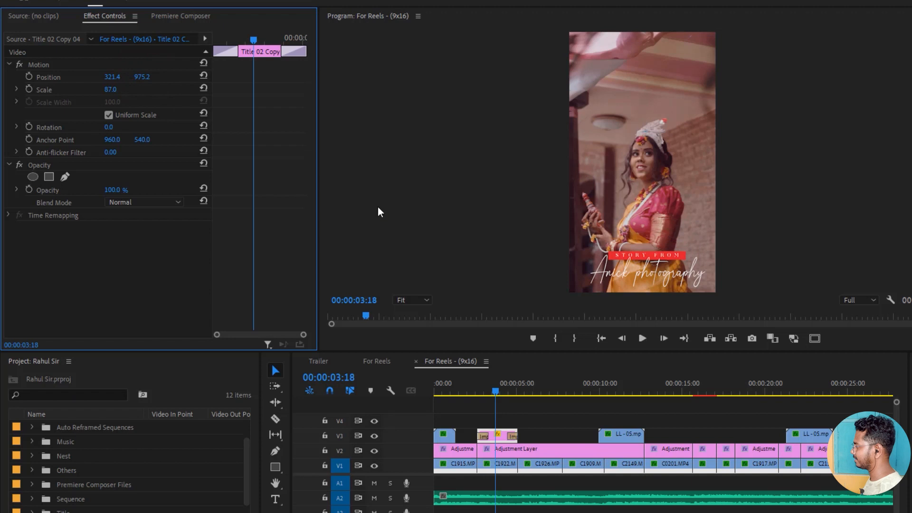
left_click(147, 77)
type("247.2")
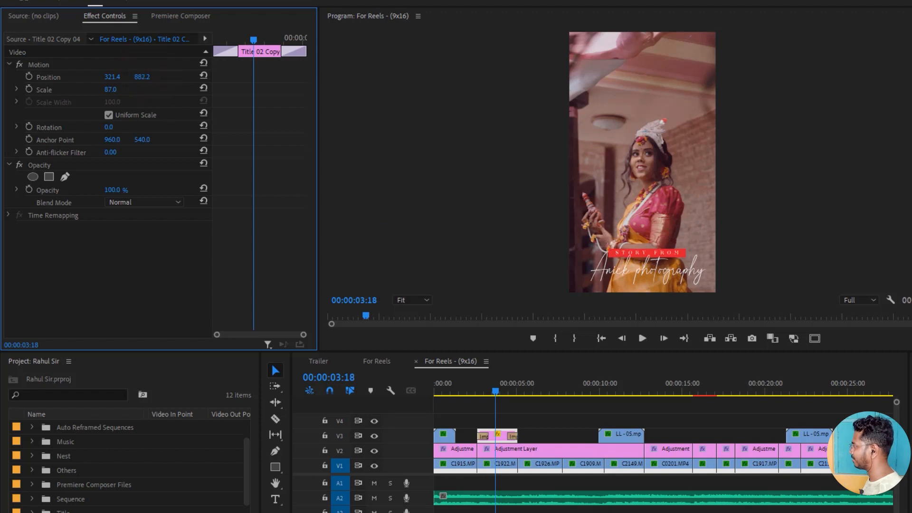
key("Return")
left_click_drag(142, 76, 490, 76)
Step: Play the title section from about 00:00:02:12 to 00:00:03:22 to check the title's new placement
left_click(474, 390)
key("space")
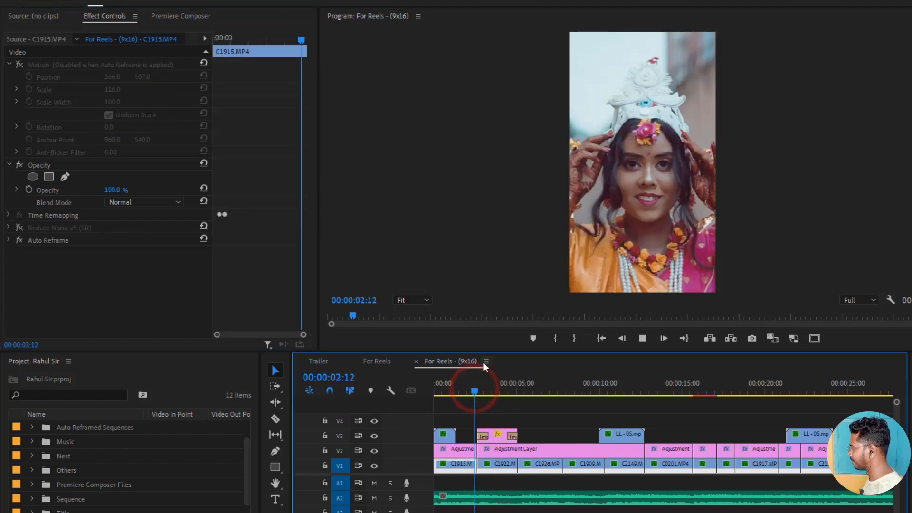
key("space")
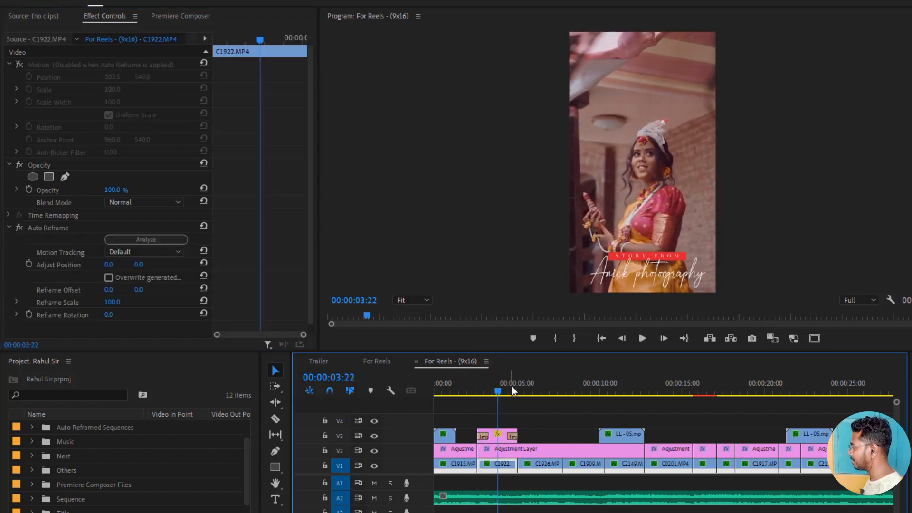
Step: Examine the framing of successive clips from about 00:00:13 to 00:00:26, and fit the whole sequence in the timeline
left_click(643, 380)
left_click(665, 377)
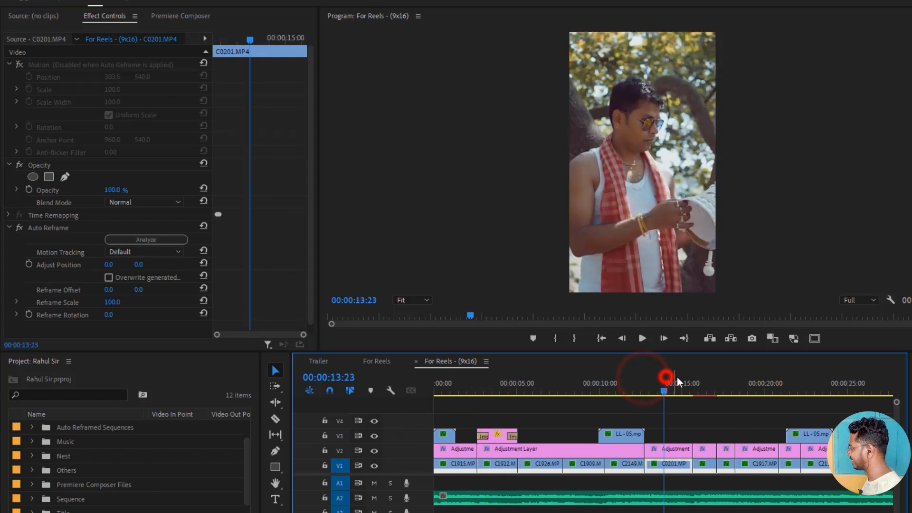
left_click(686, 375)
left_click(712, 375)
left_click(734, 375)
left_click(753, 375)
left_click_drag(778, 375, 871, 378)
key("backslash")
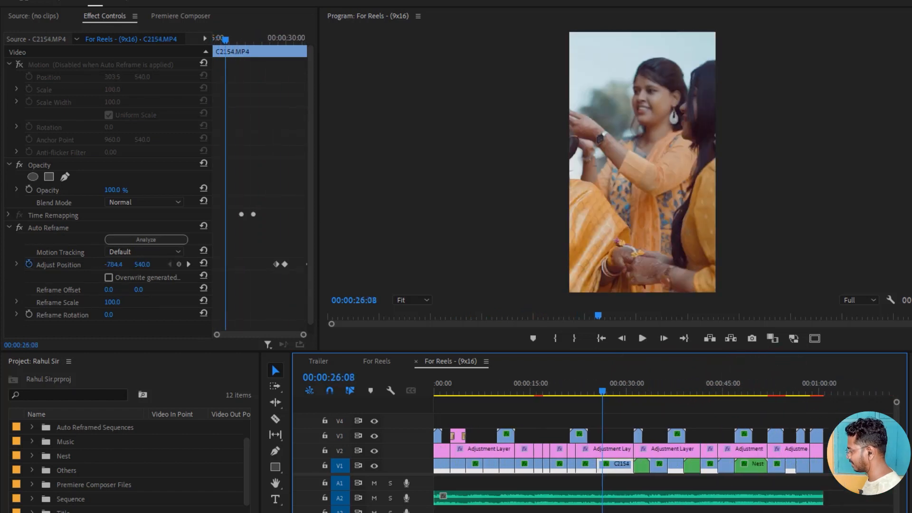
Step: Move the title clip to V4 above C0187.MP4 around 00:00:37:16 and set its vertical position to 950.2
left_click_drag(642, 384, 677, 385)
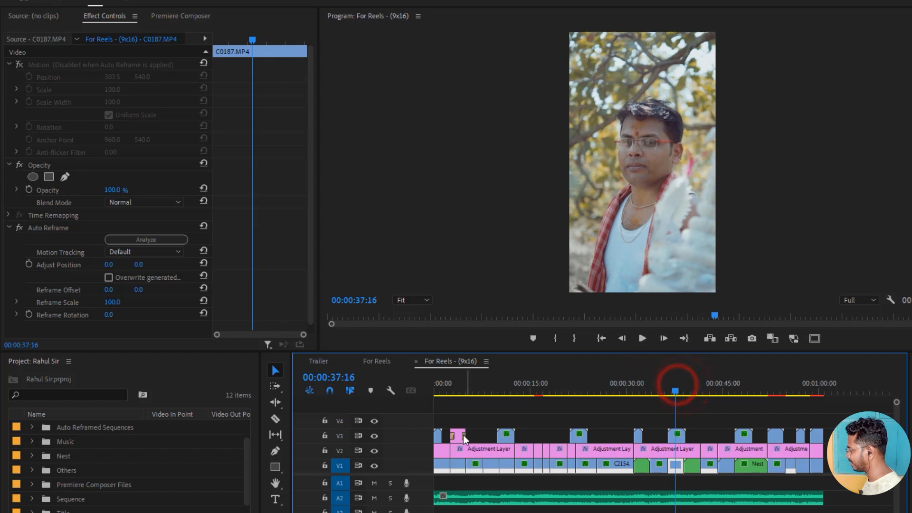
left_click_drag(460, 434, 679, 429)
mouse_move(142, 76)
left_mouse_down()
mouse_move(124, 76)
mouse_move(149, 76)
left_mouse_up()
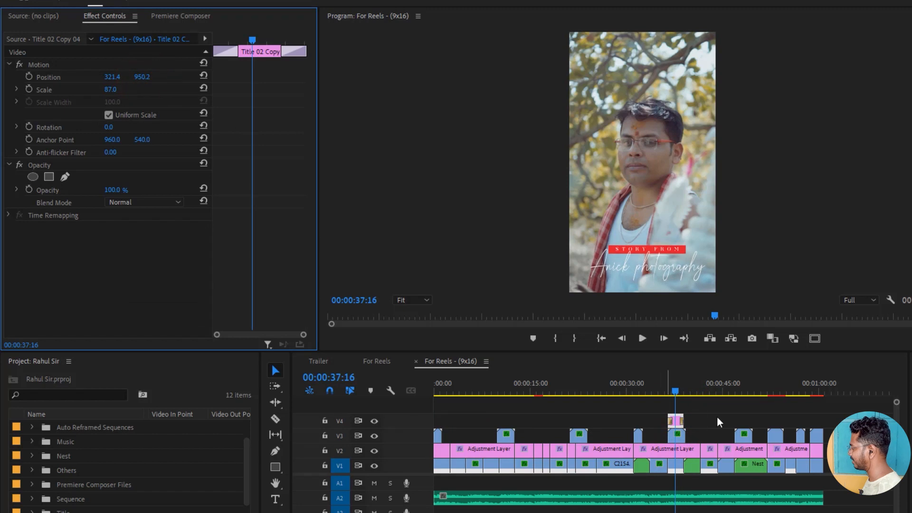
Step: Play from about 00:00:36 to 00:00:43:04 to review the relocated title and the clips around it
left_click(667, 386)
key("space")
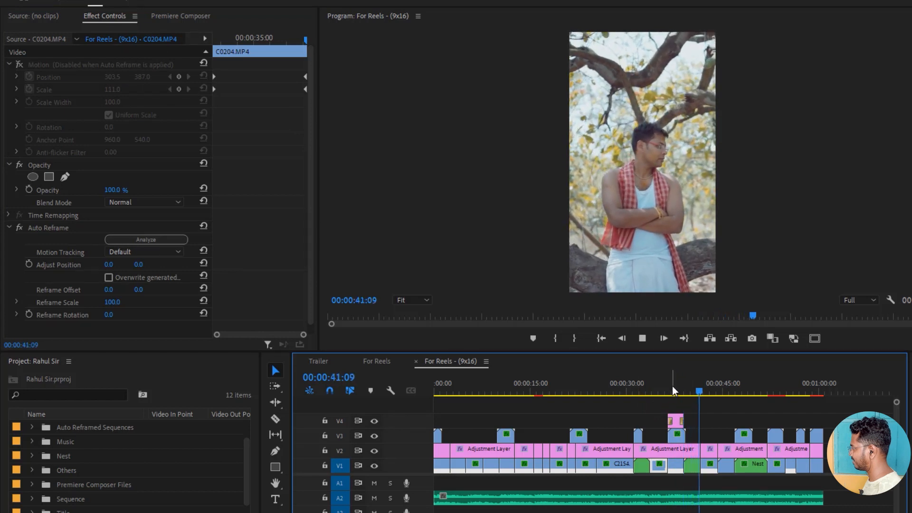
key("space")
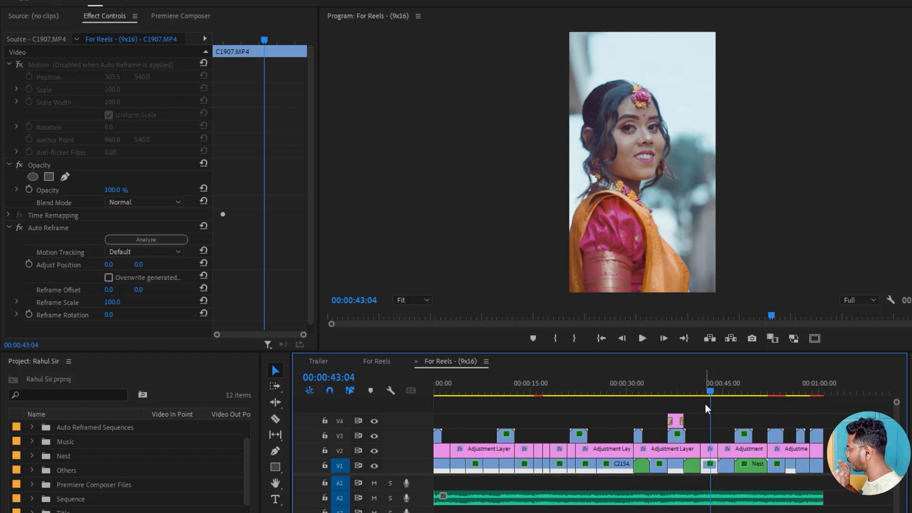
Step: Play the 9x16 sequence from the beginning to about 00:00:28:20 to review the reframed clips
left_click_drag(705, 394, 434, 390)
left_click_drag(801, 512, 576, 512)
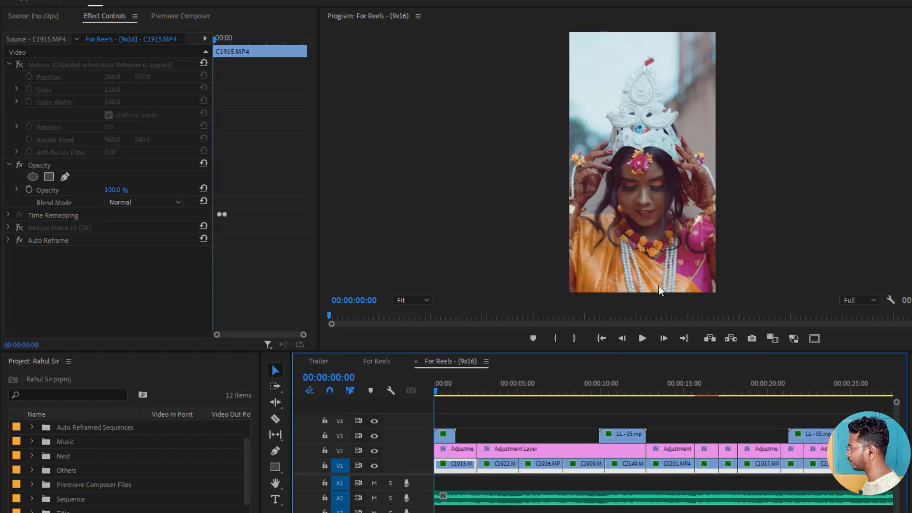
left_click_drag(494, 512, 536, 512)
key("space")
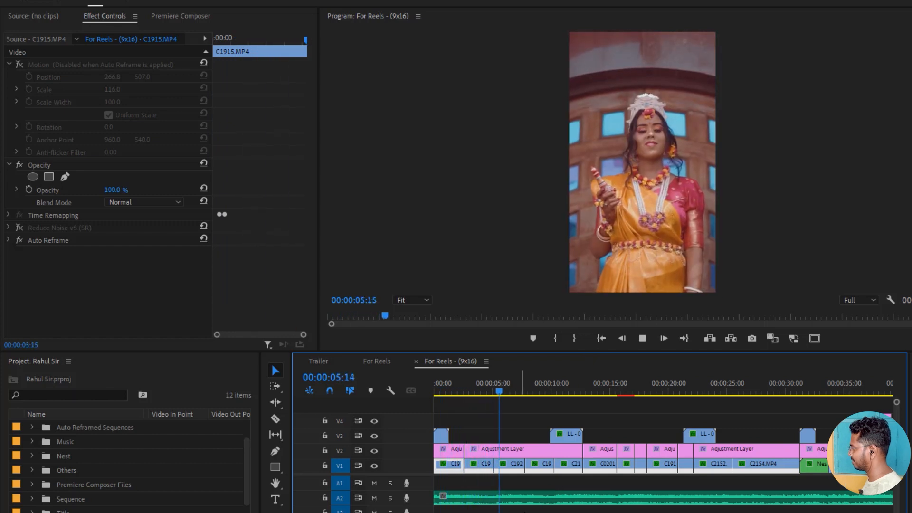
key("minus")
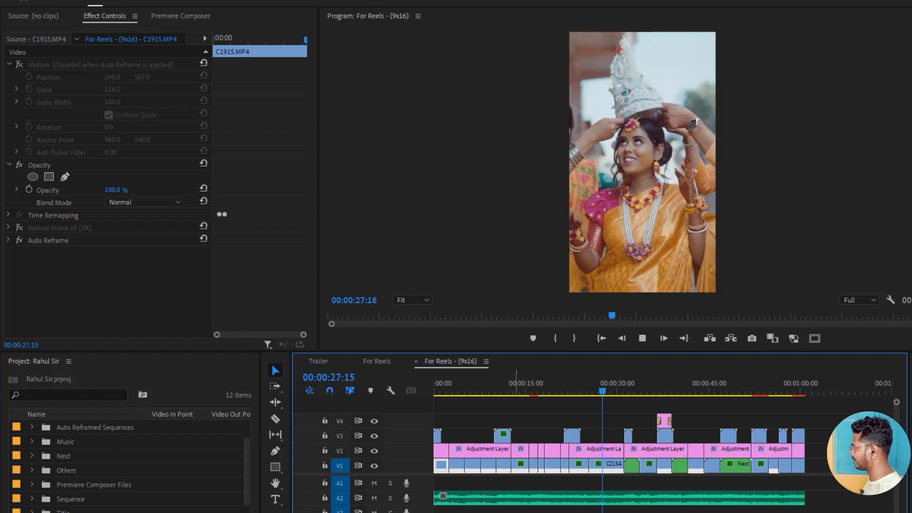
key("space")
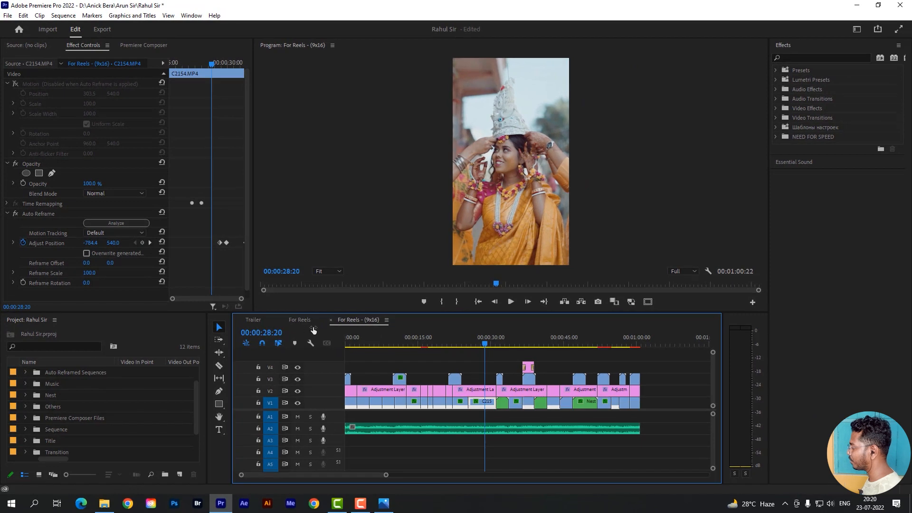
Step: Switch to the Photos image of Facebook/Instagram video sizes to compare aspect ratios, and return to the Premiere Pro project
left_click(383, 503)
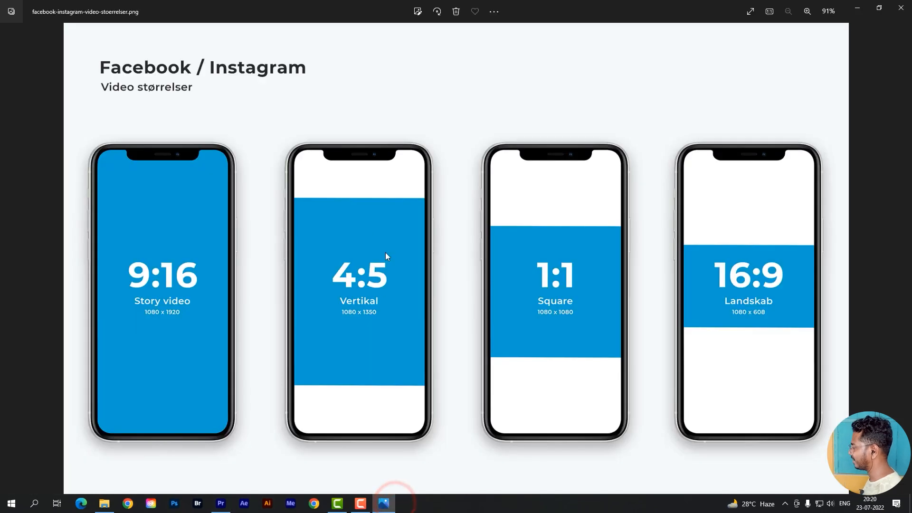
left_click(230, 504)
left_click(158, 454)
Step: Create an auto-reframed copy of the For Reels sequence at Square 1:1 with Default motion tracking and unnested clips
left_click(302, 320)
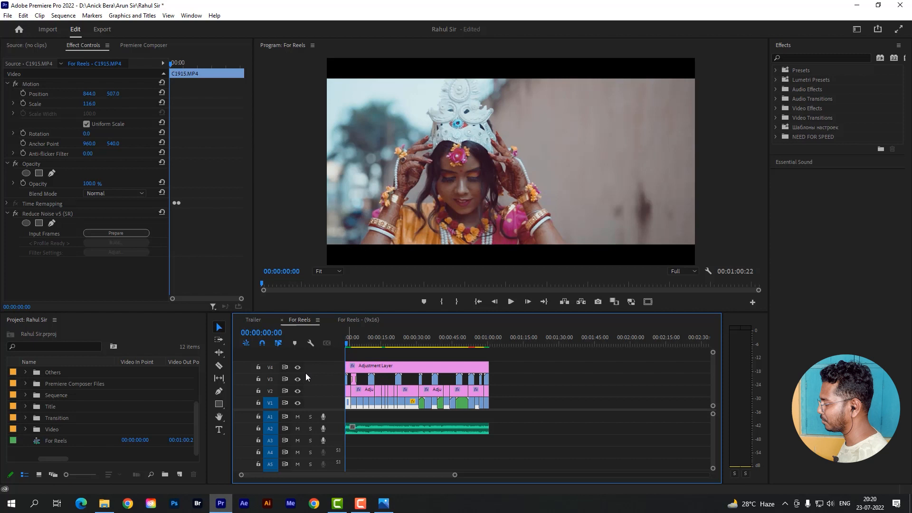
left_click(67, 440)
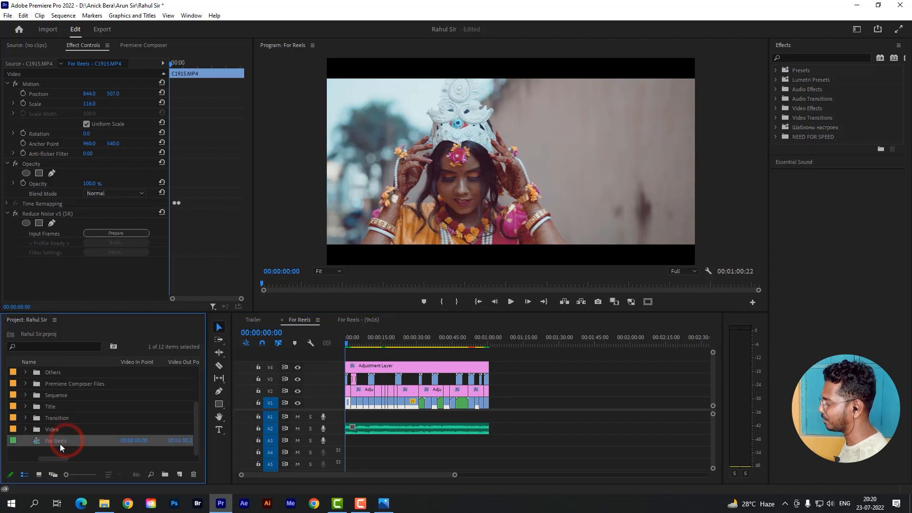
right_click(61, 441)
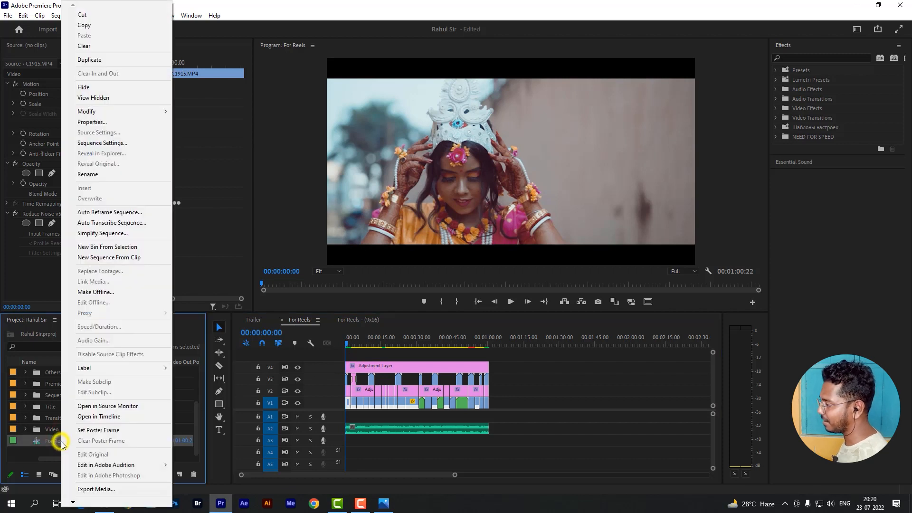
left_click(109, 212)
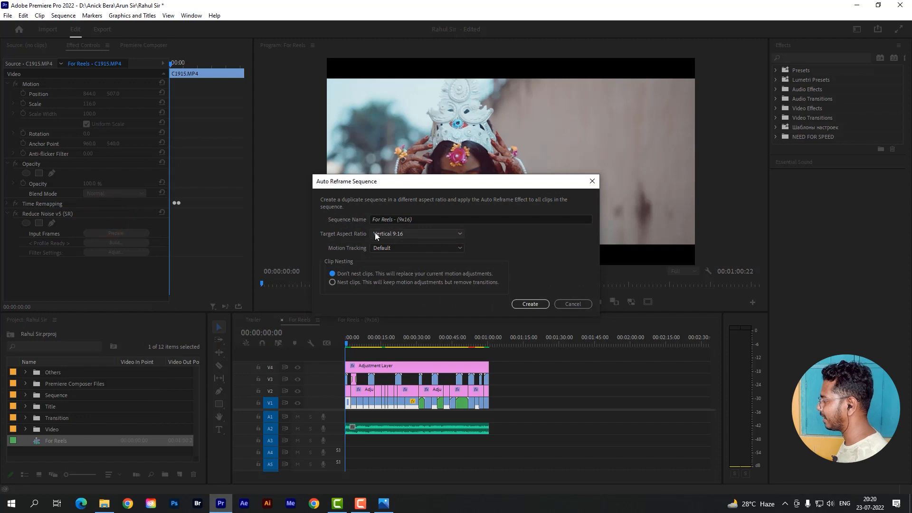
left_click(397, 233)
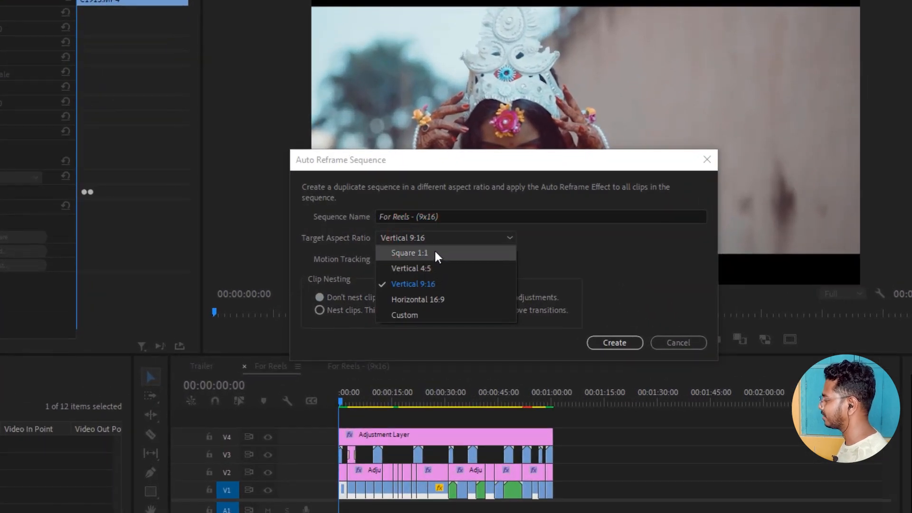
left_click(434, 252)
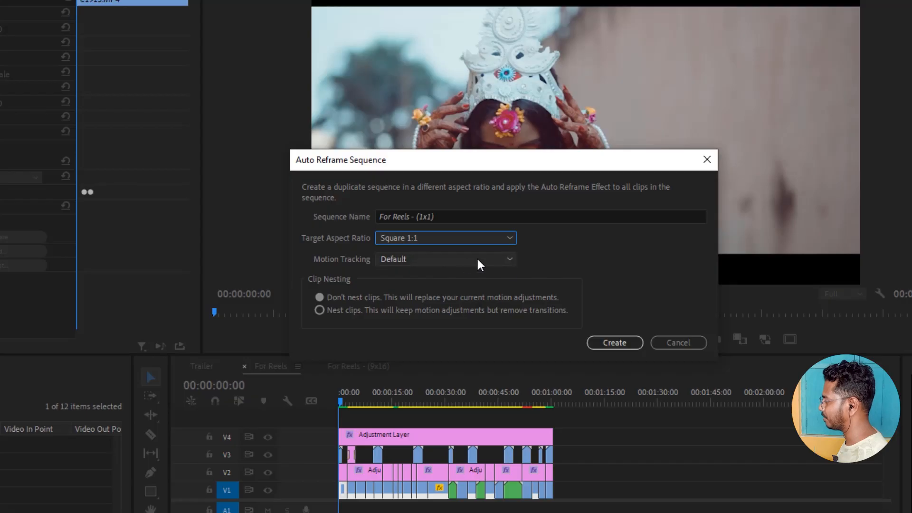
left_click(481, 238)
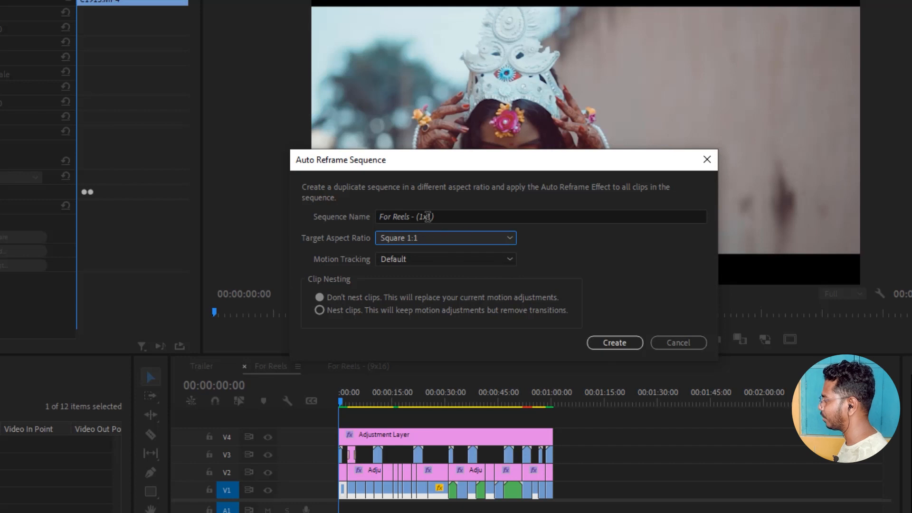
left_click(617, 344)
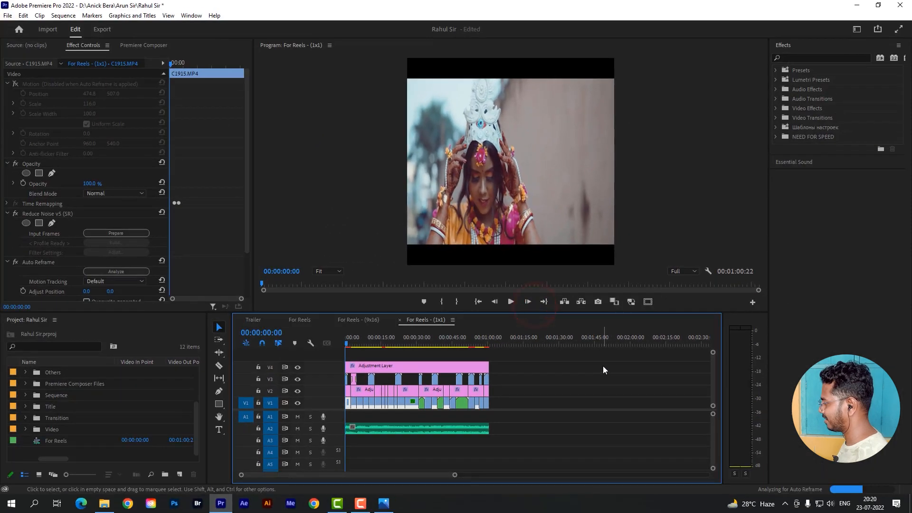
Step: Remove the full-length adjustment layer from V4 and play the opening of the square sequence
key("space")
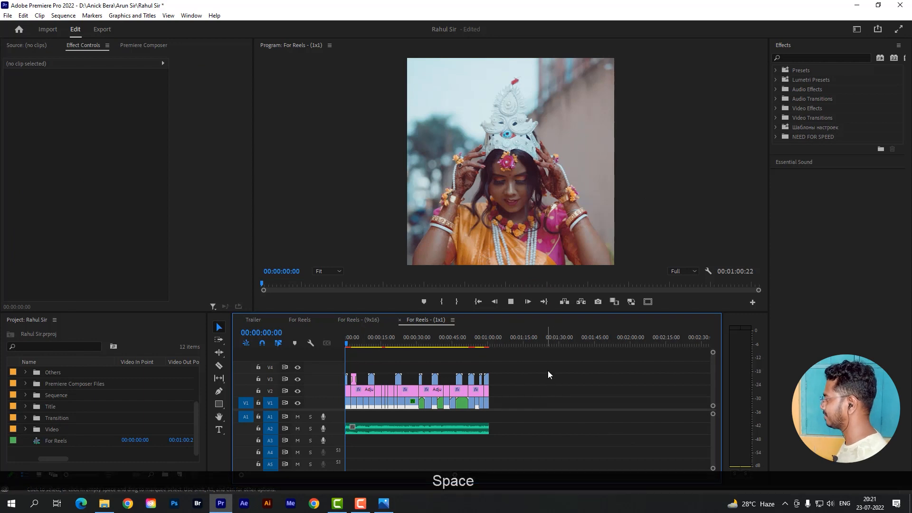
key("space")
left_click(348, 340)
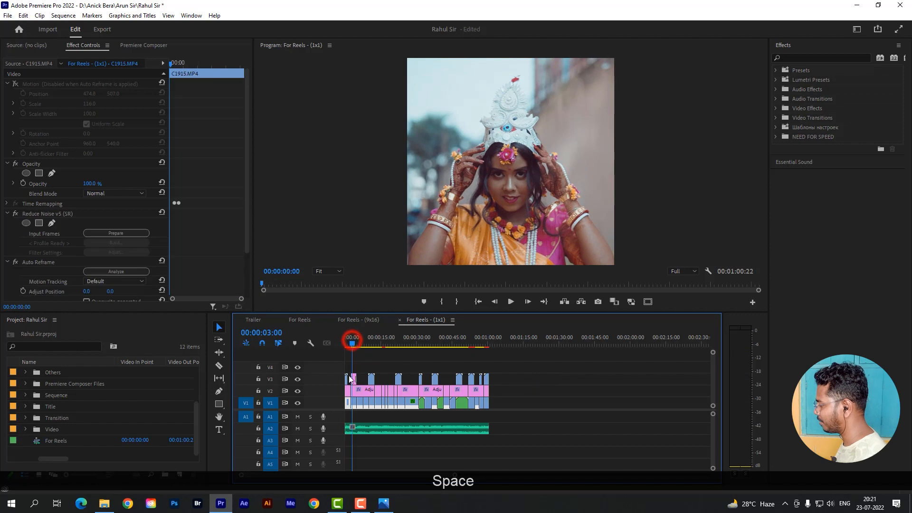
Step: Disable the Reduce Noise v5 effect on C1915.MP4 at the sequence start and collapse its settings
left_click_drag(456, 475, 392, 481)
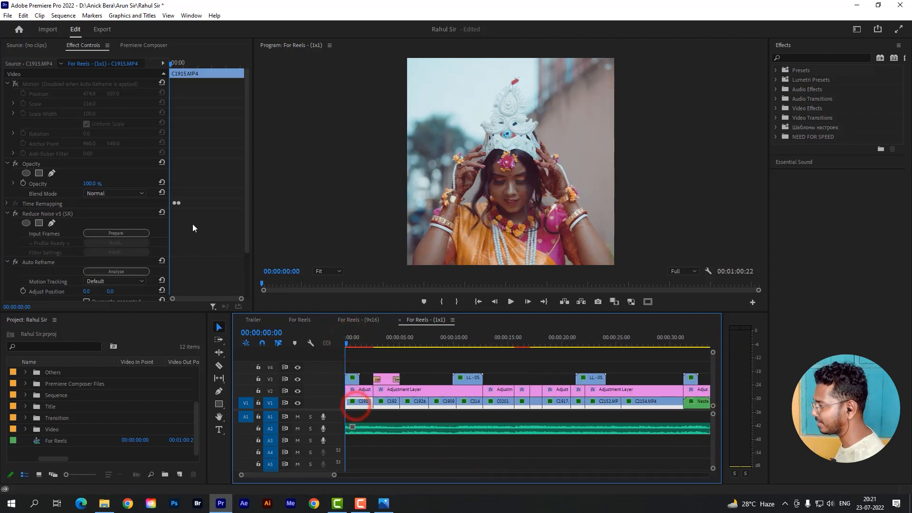
scroll(191, 235, "down", 1)
left_click(15, 204)
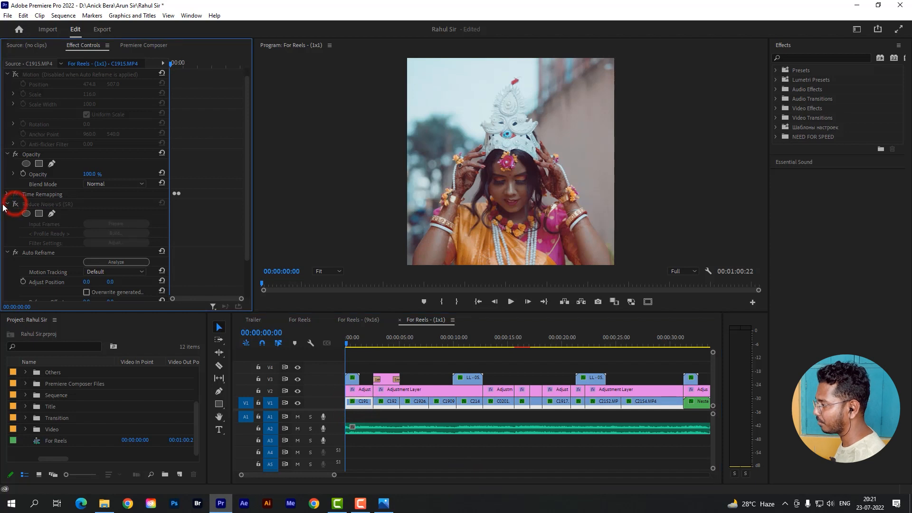
left_click(7, 204)
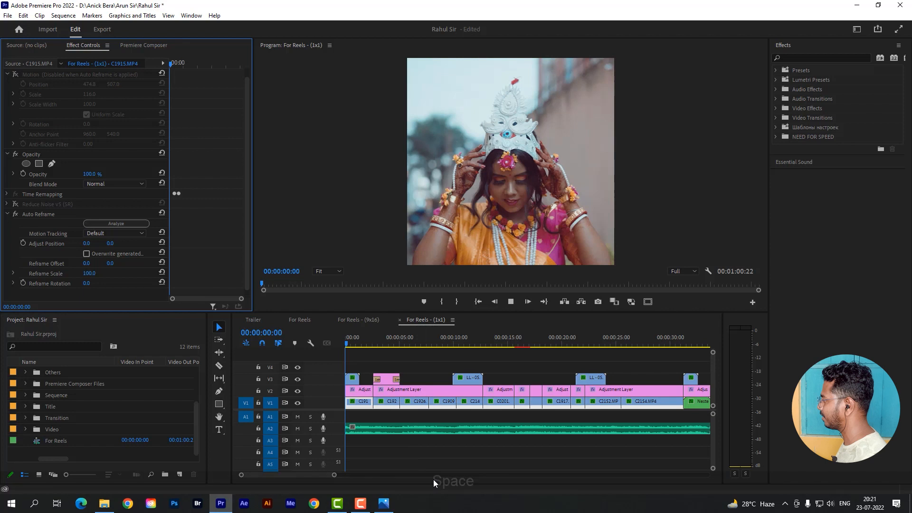
Step: Set the opening title's scale to 69 and position to 834.3, 972.2, and move it to V4 near 00:00:40
key("space")
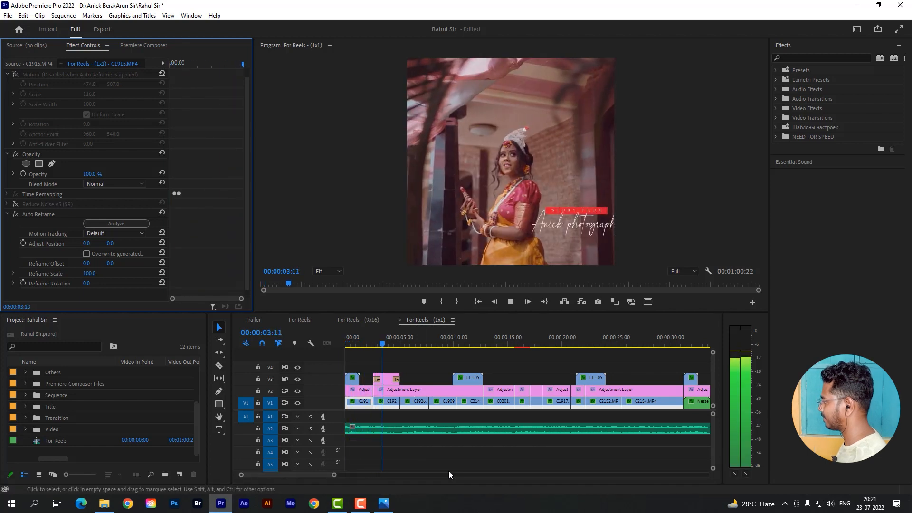
key("space")
left_click(387, 379)
left_click(88, 103)
mouse_move(89, 103)
left_mouse_down()
mouse_move(117, 94)
mouse_move(93, 93)
left_mouse_up()
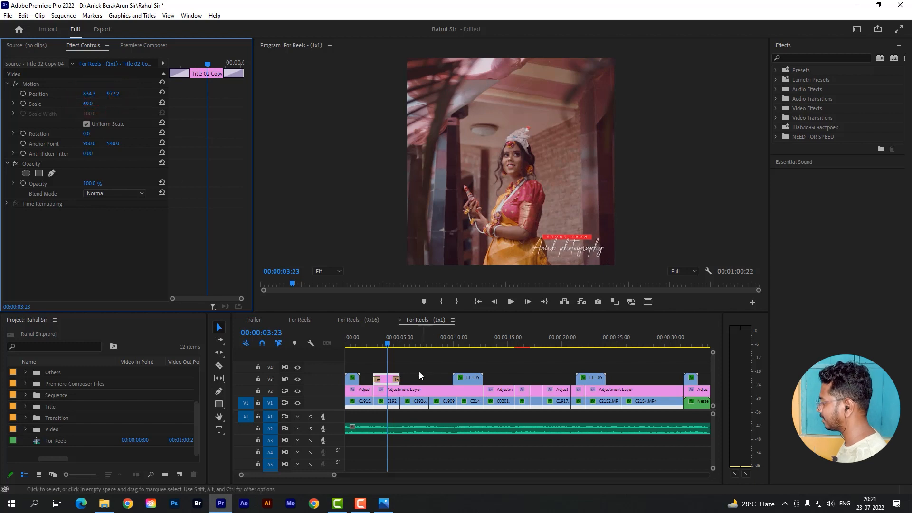
left_click_drag(334, 476, 356, 477)
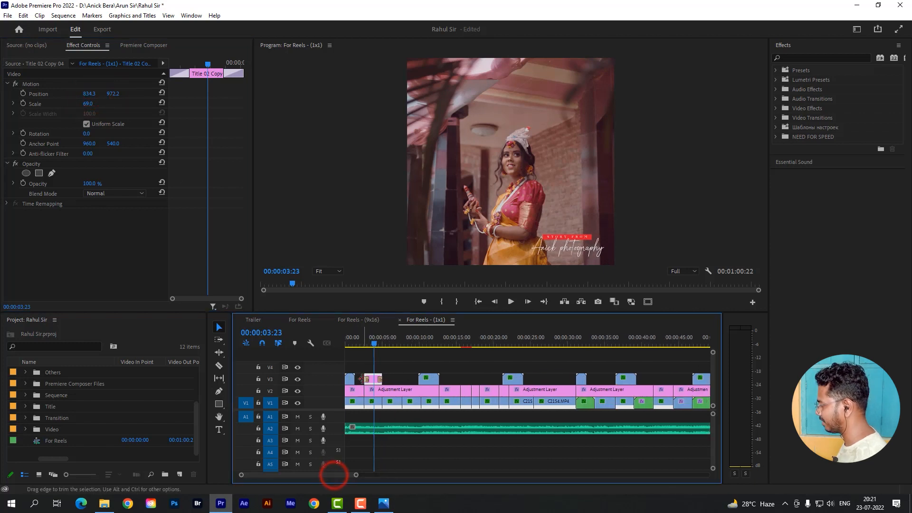
left_click_drag(372, 380, 645, 367)
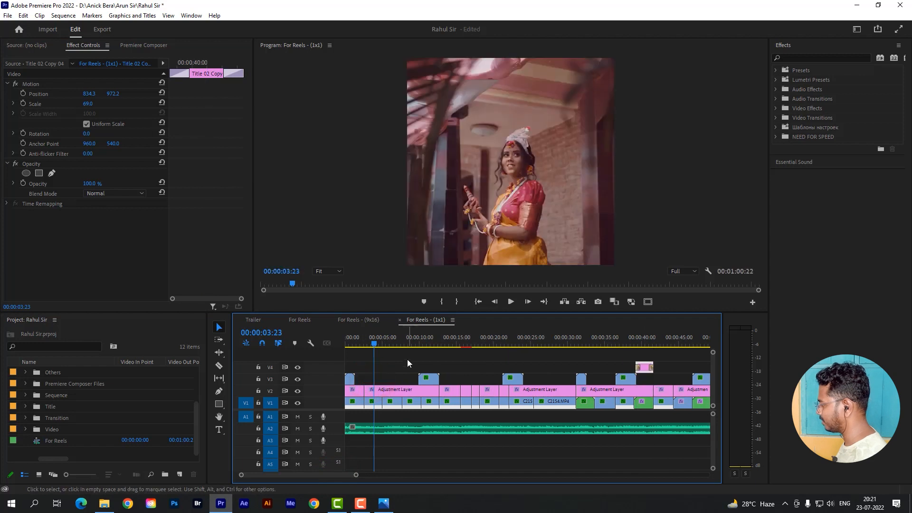
Step: Play the square sequence to about 00:00:28:10 and enable overwriting of the generated Auto Reframe path on C2154.MP4
key("space")
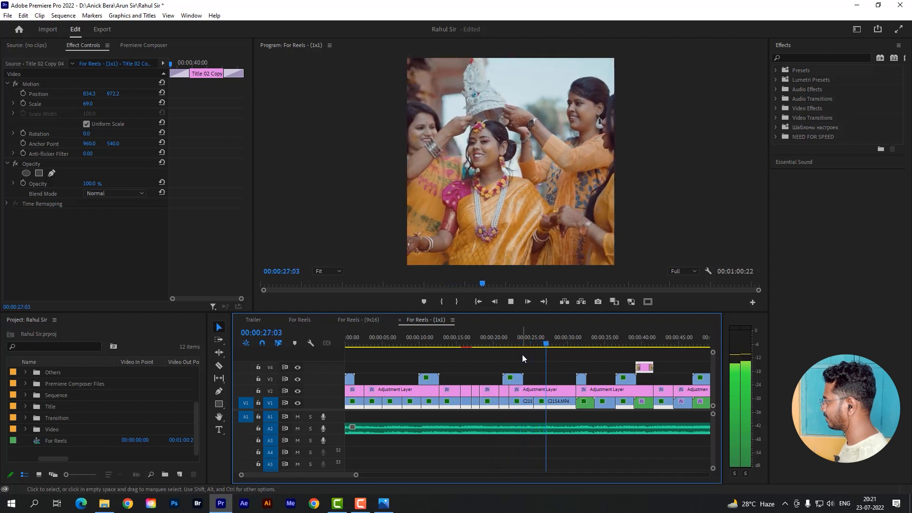
left_click(555, 403)
key("space")
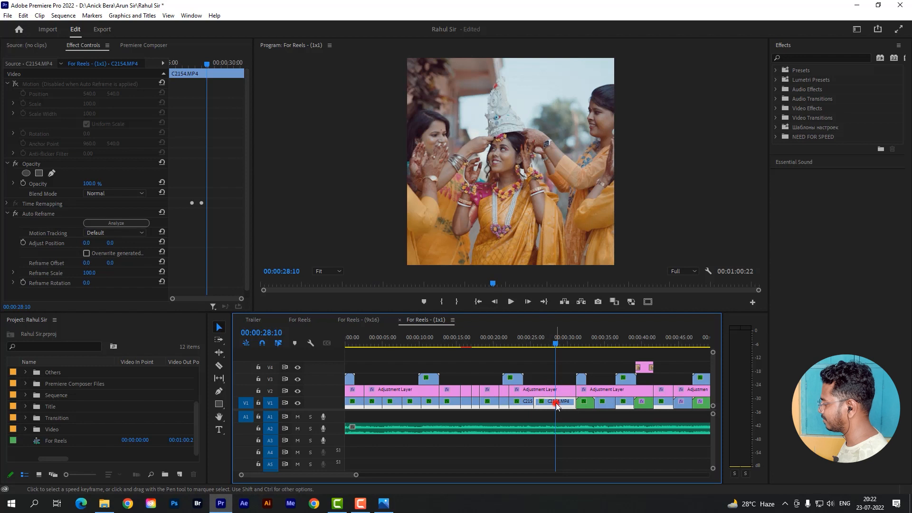
left_click(87, 254)
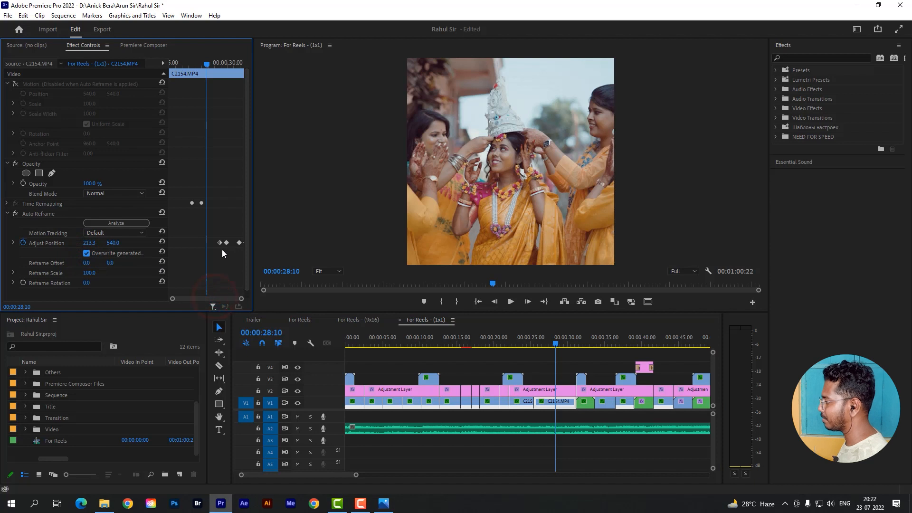
Step: Replay C2154.MP4 from about 00:00:27 to 00:00:31 to check its reframed motion
left_click(542, 339)
key("space")
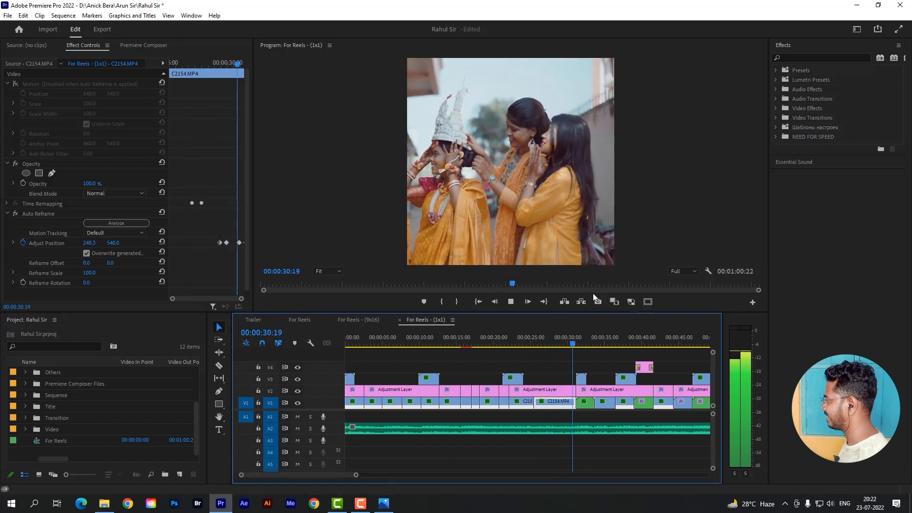
key("space")
Step: Move the V4 title clip back over the clip at about 00:00:37:10 and set its horizontal position to 235.3
mouse_move(356, 475)
left_mouse_down()
mouse_move(378, 477)
mouse_move(368, 475)
left_mouse_up()
left_click_drag(552, 334, 560, 333)
left_click_drag(579, 366, 562, 368)
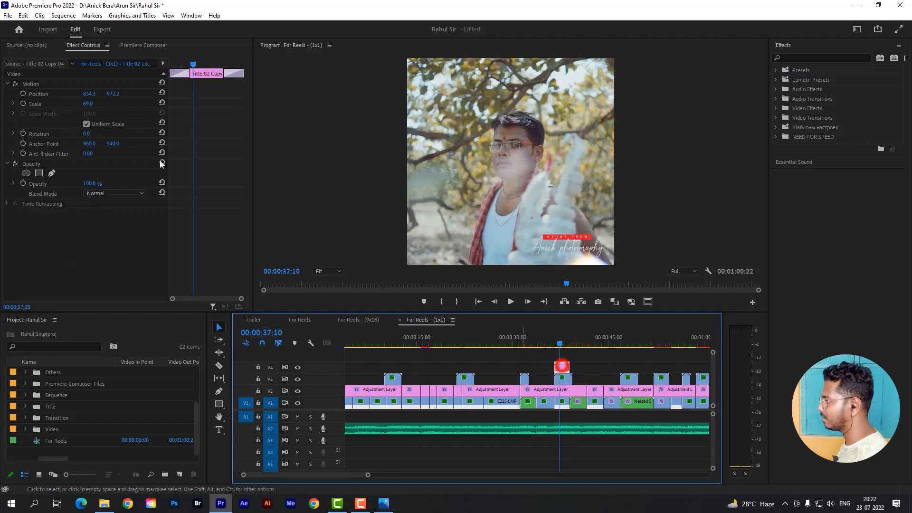
left_click_drag(89, 94, 89, 93)
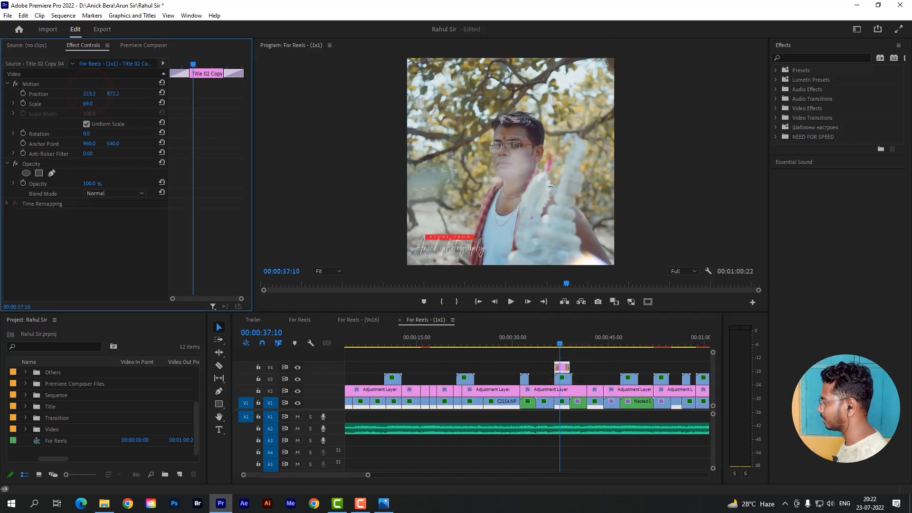
Step: Play the square sequence from about 00:00:37:10 to 00:00:57:14, skipping part of it, to check the title and remaining framing
key("space")
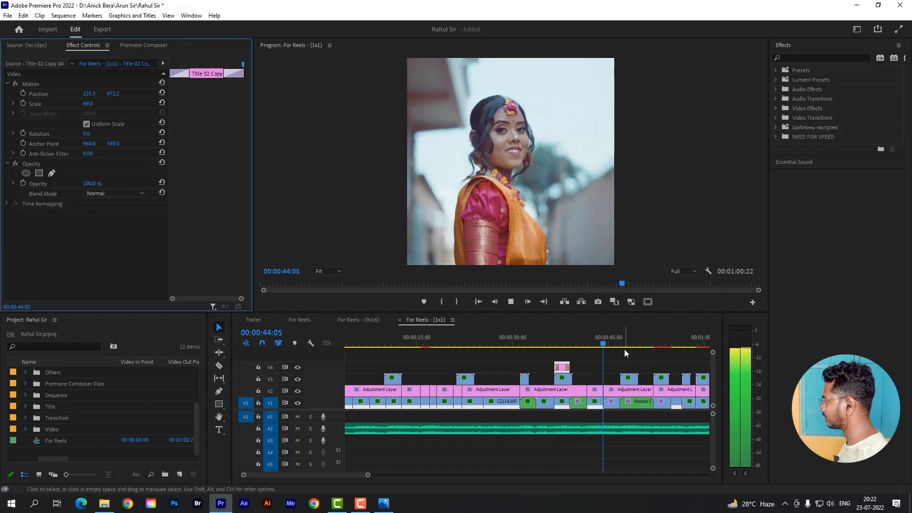
left_click_drag(368, 475, 407, 478)
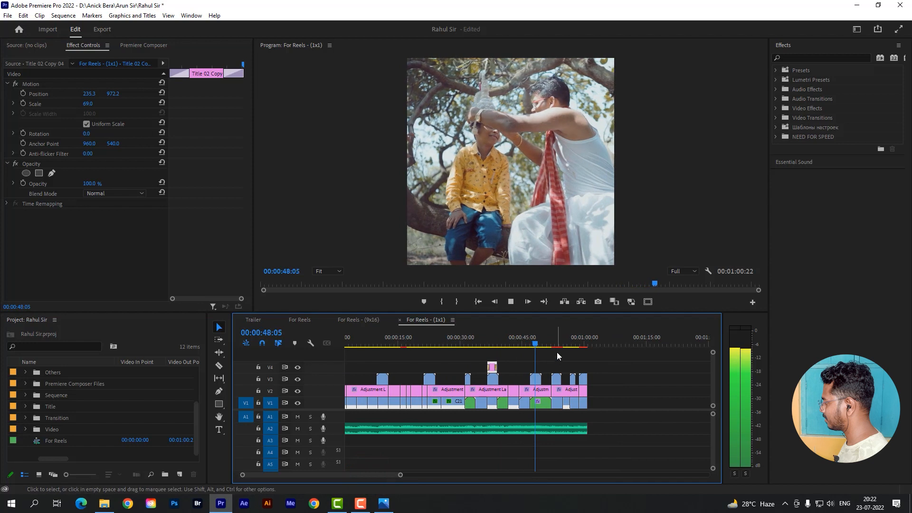
left_click(554, 340)
key("space")
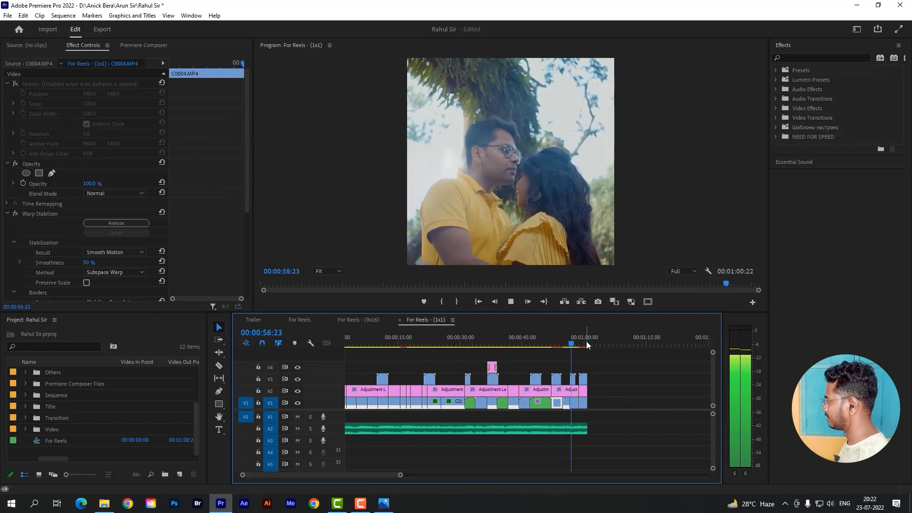
key("space")
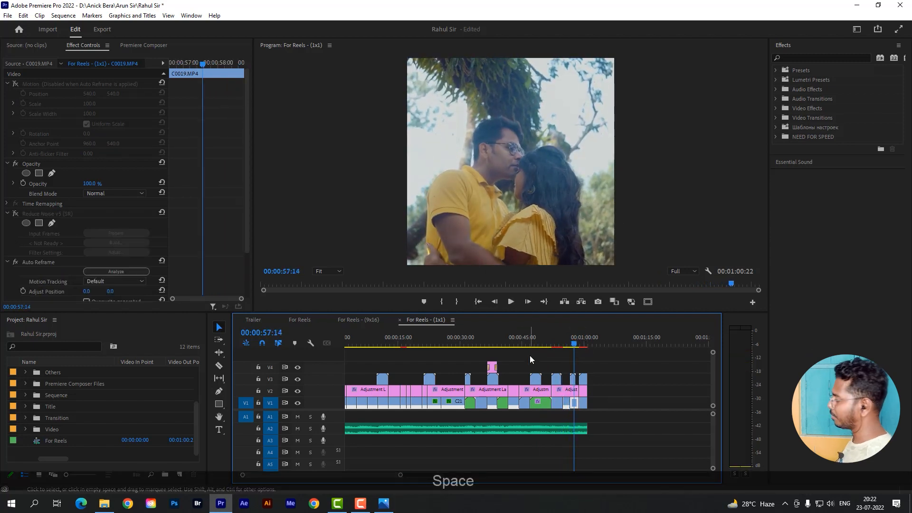
Step: Return to the For Reels - (9x16) sequence and view the frame at 00:00:03:04
left_click(364, 320)
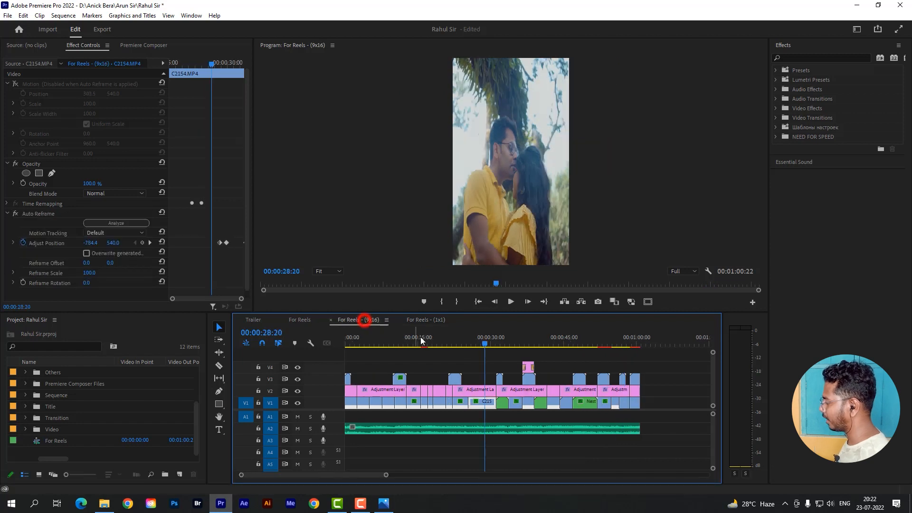
left_click_drag(386, 476, 397, 475)
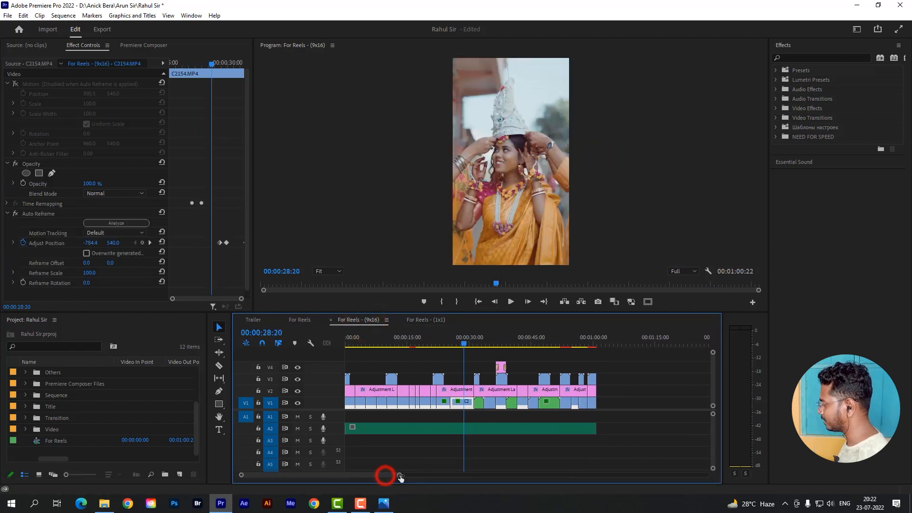
left_click(375, 339)
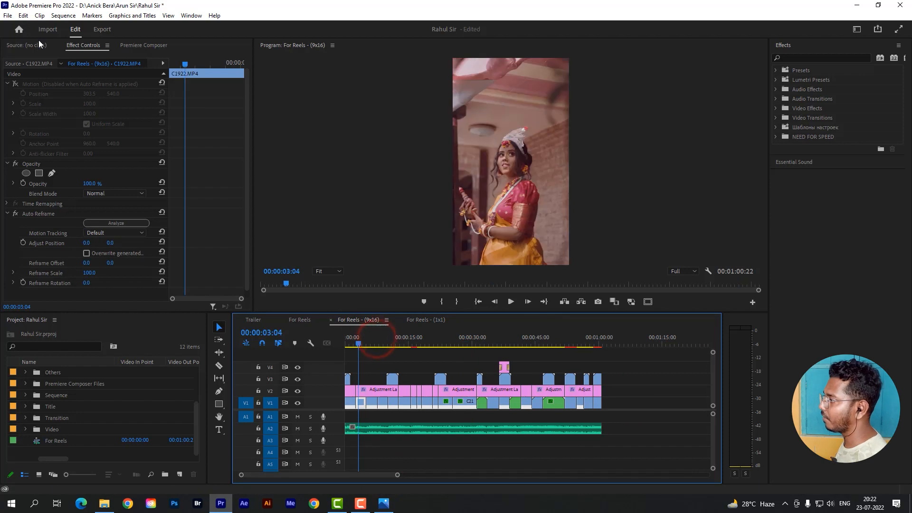
Step: Export the For Reels - (9x16) sequence as an H.264 MP4 to the Reels Making One Click folder with Match Source - Adaptive High Bitrate
left_click(7, 16)
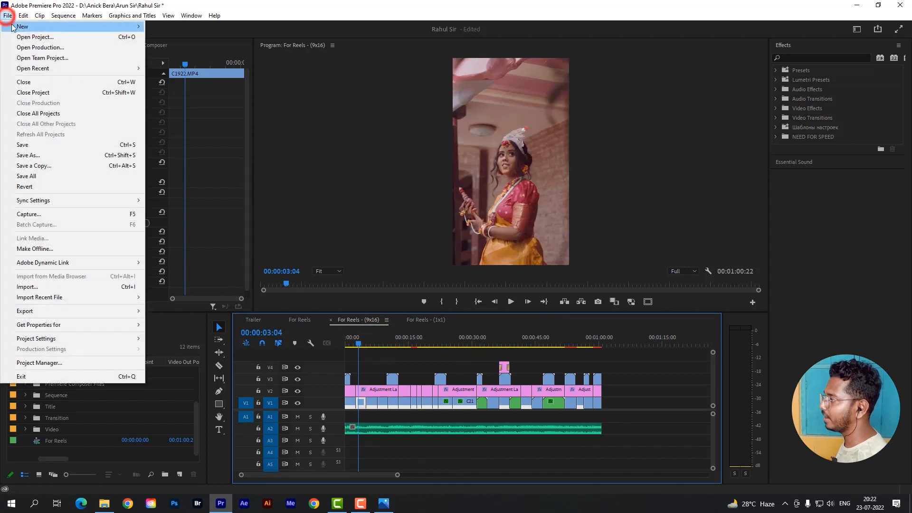
left_click(40, 316)
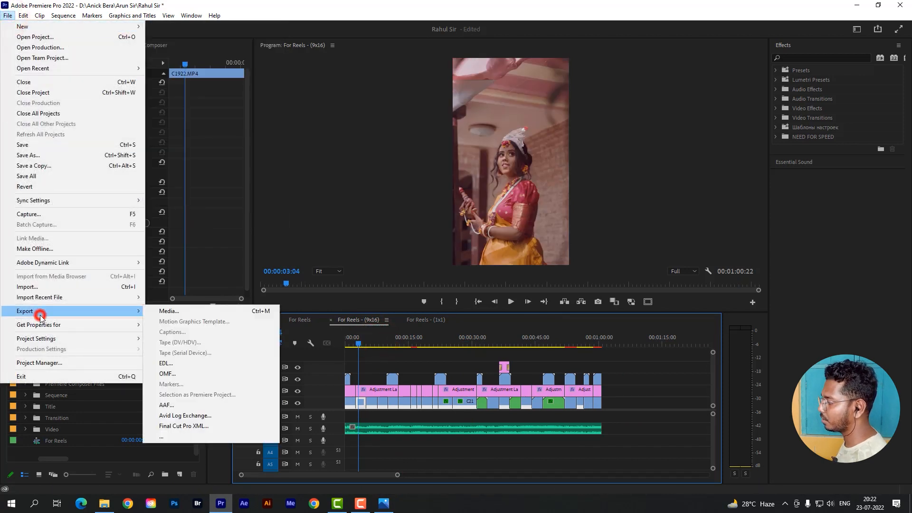
left_click(170, 311)
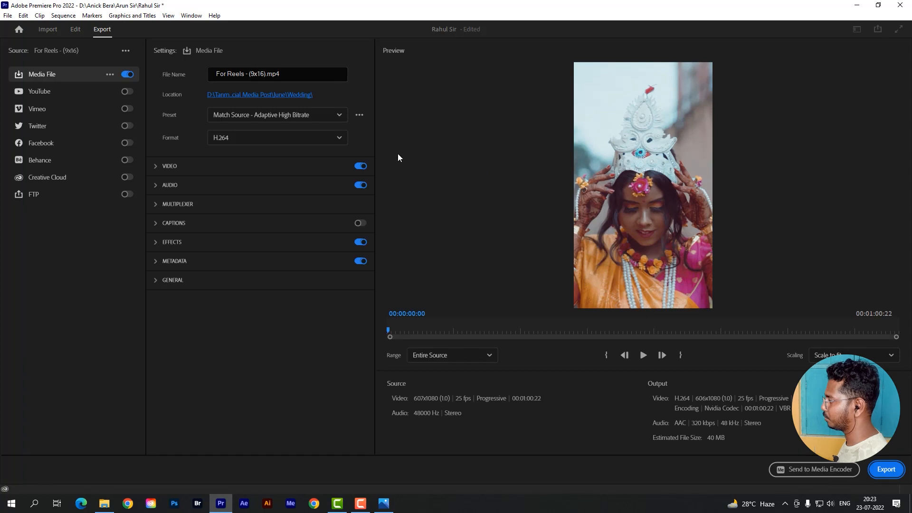
left_click(267, 96)
left_click(375, 261)
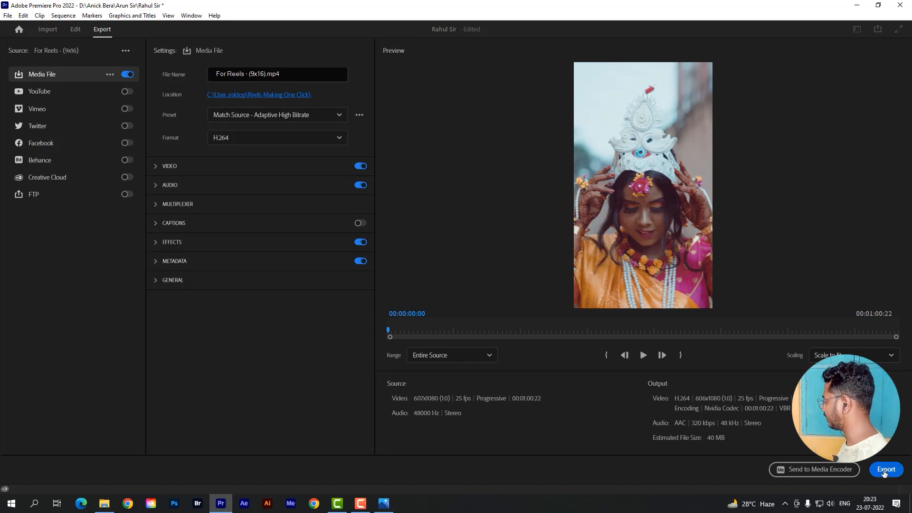
left_click(885, 472)
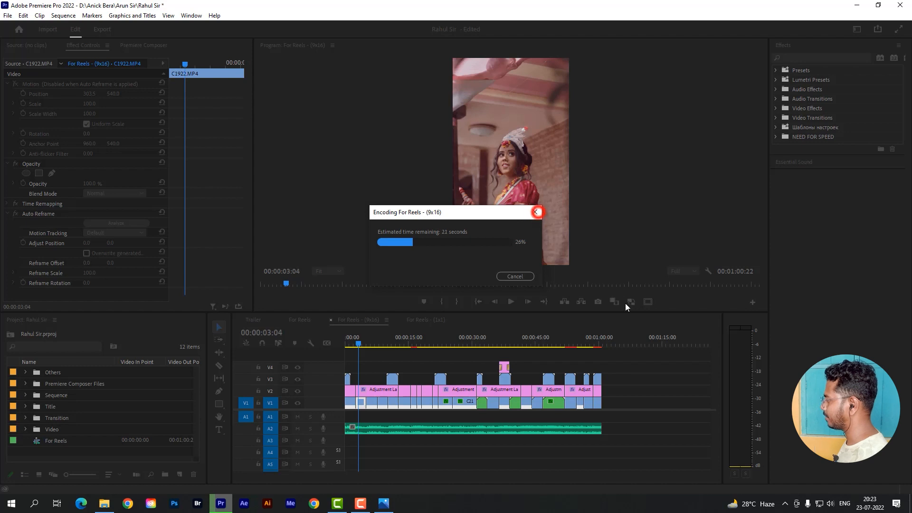
key("Escape")
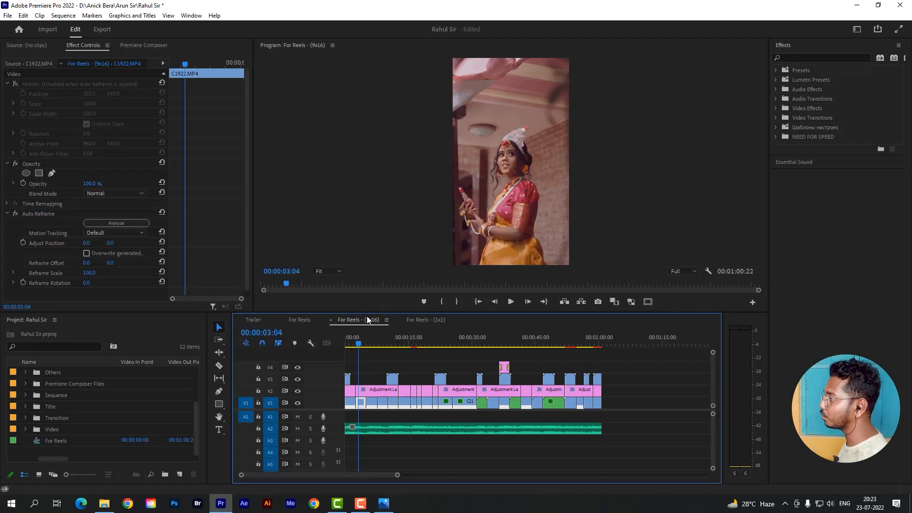
Step: Close the current project and open the Conten 03 project, declining the upgrade of its legacy titles
left_click(8, 16)
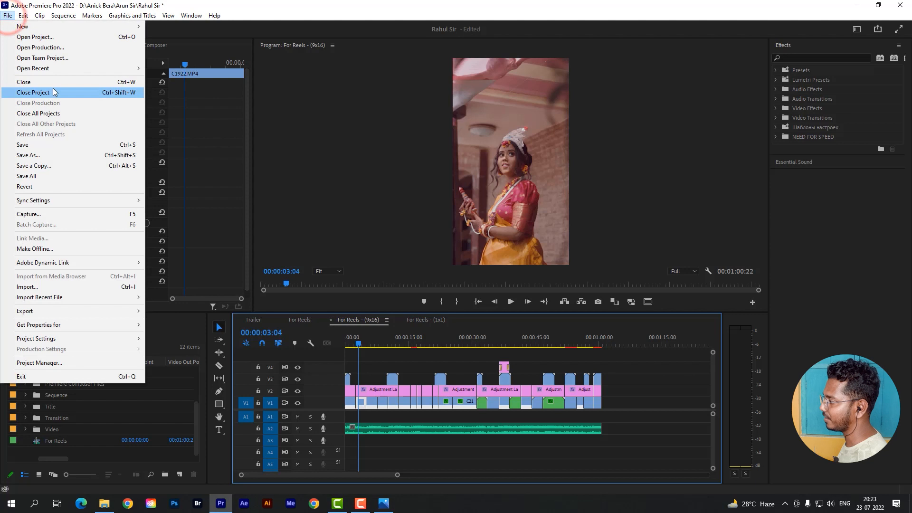
left_click(65, 93)
left_click(468, 259)
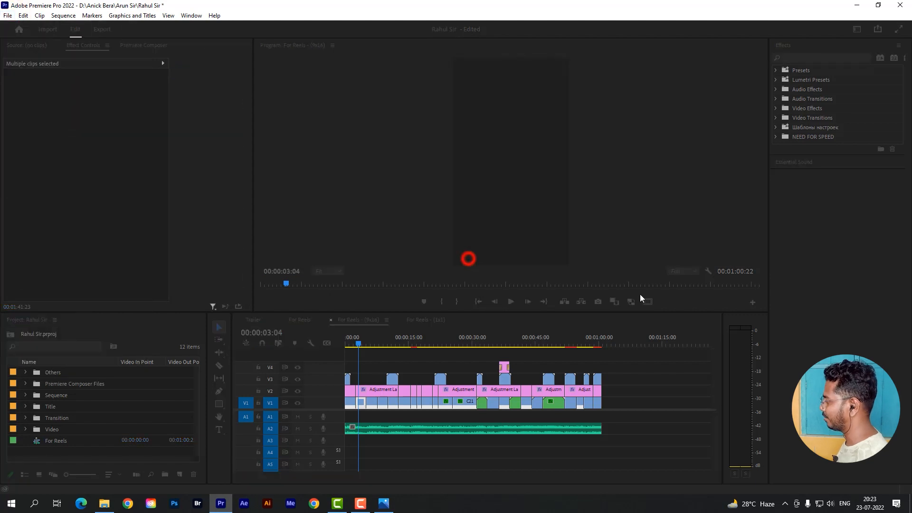
left_click(276, 335)
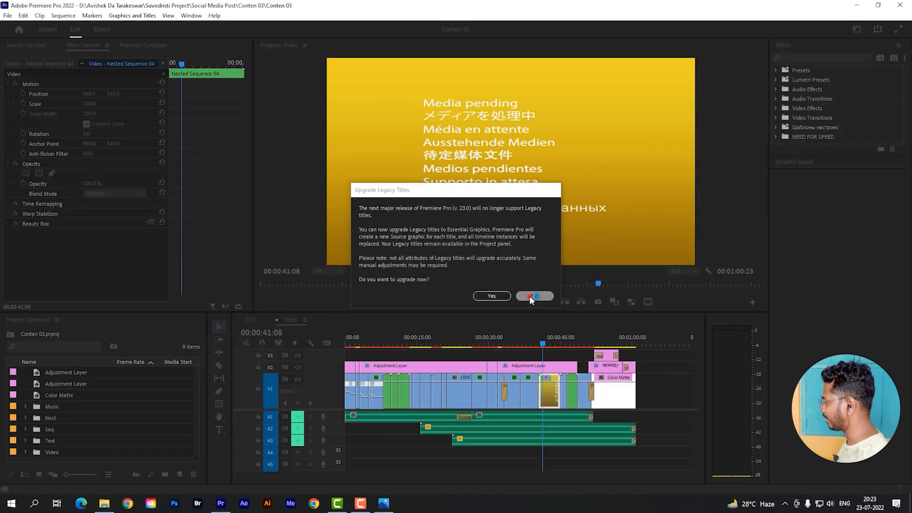
left_click(528, 297)
Step: Delete the cinematic-bar adjustment layer from the V7 track of the Video sequence and return the playhead to the start
left_click_drag(380, 475, 429, 479)
left_click_drag(697, 365, 697, 350)
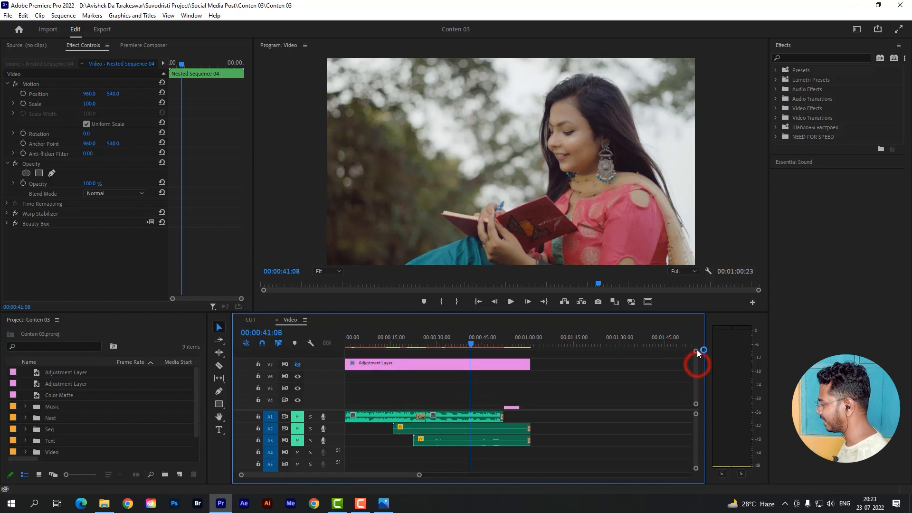
left_click(297, 364)
left_click(429, 366)
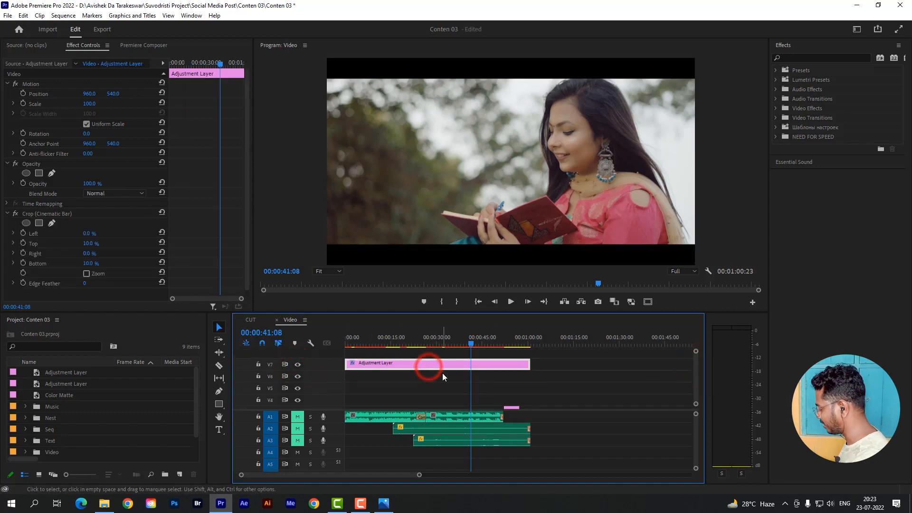
key("Delete")
left_click_drag(694, 381, 700, 404)
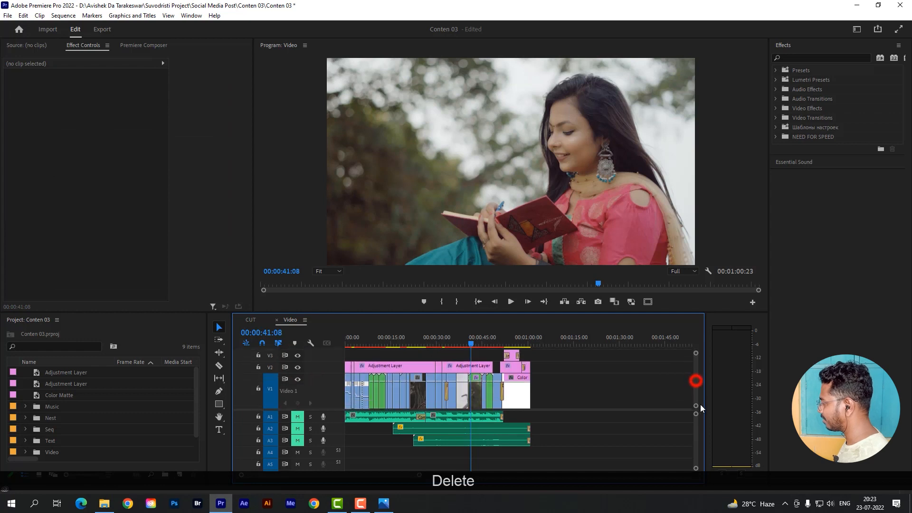
left_click(372, 338)
key("Home")
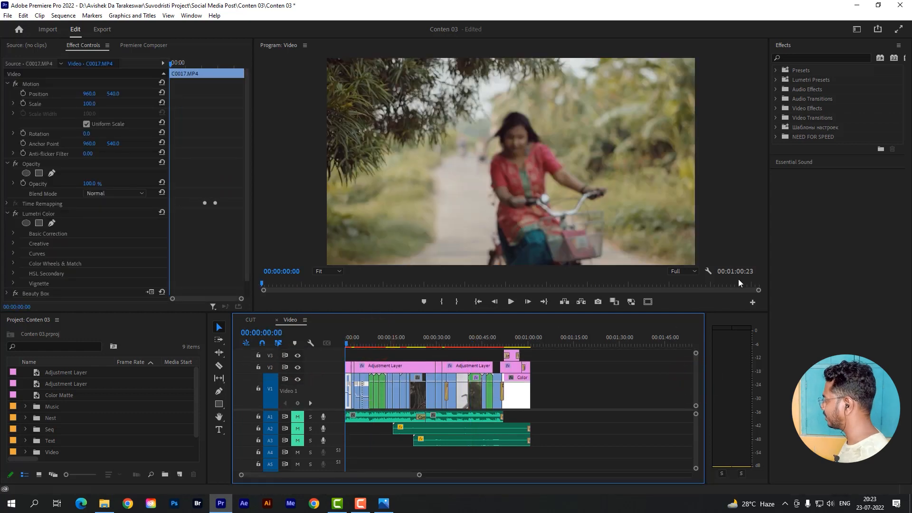
Step: Search the project for "Video" and collapse the Video and Text bins to locate the Video sequence
scroll(139, 430, "down", 2)
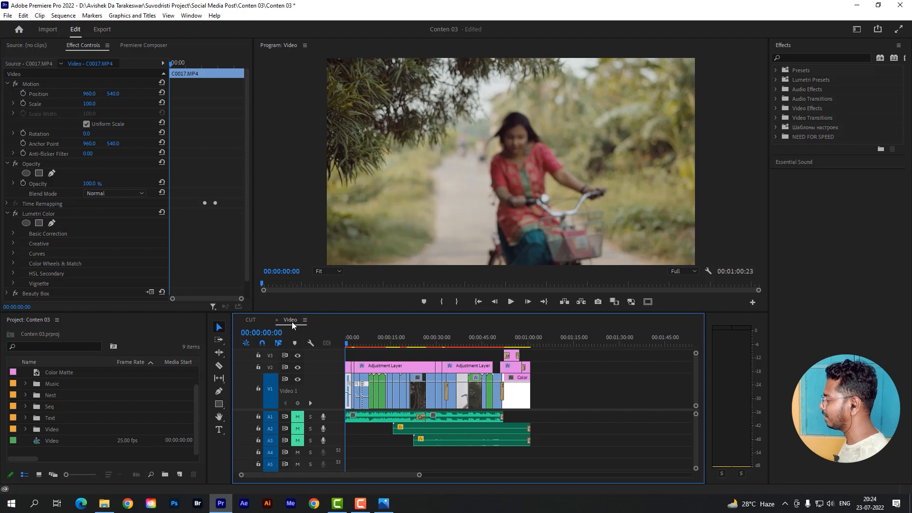
left_click(68, 346)
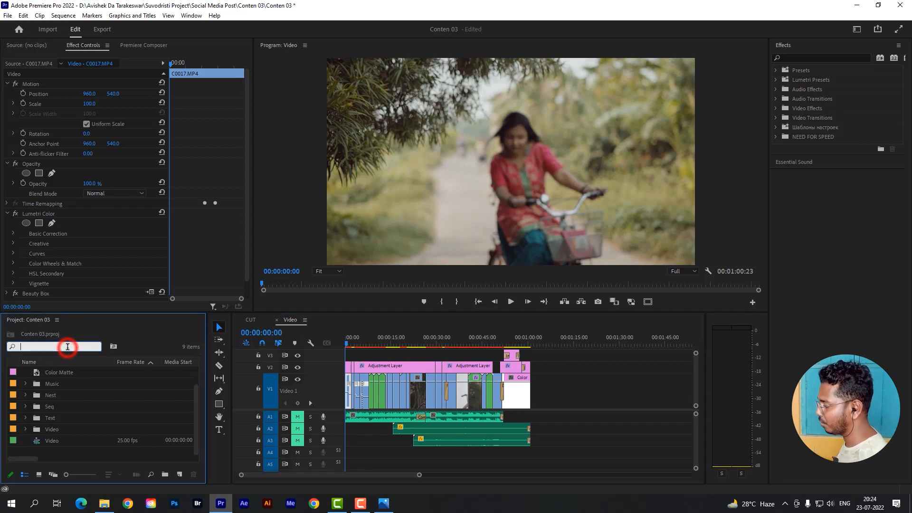
type("Video")
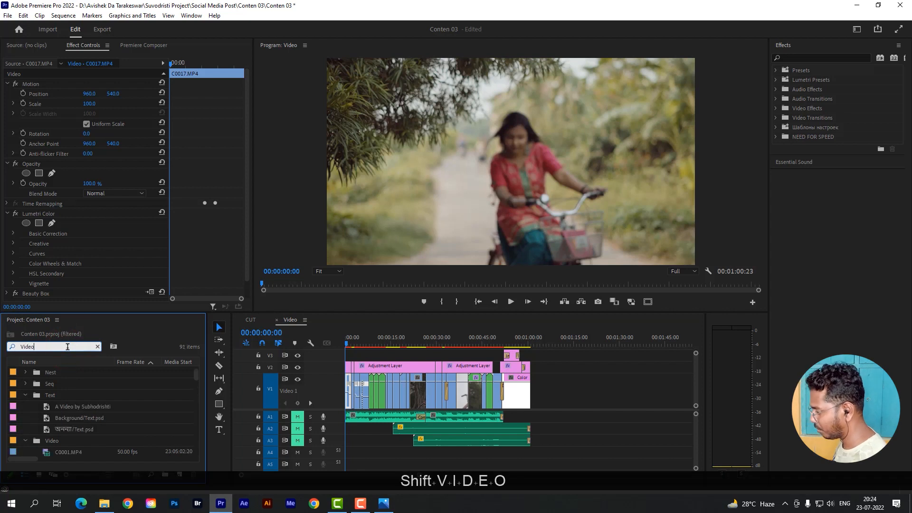
scroll(79, 444, "down", 4)
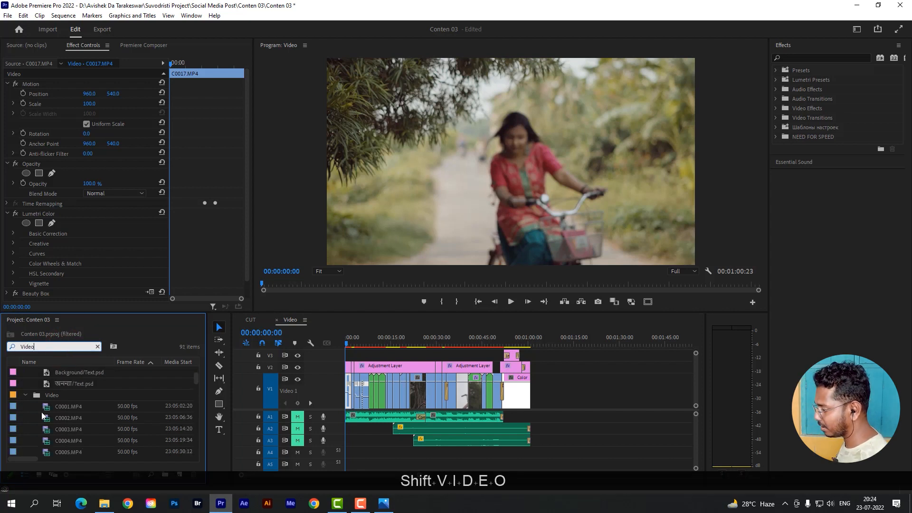
scroll(41, 412, "up", 6)
scroll(79, 423, "down", 3)
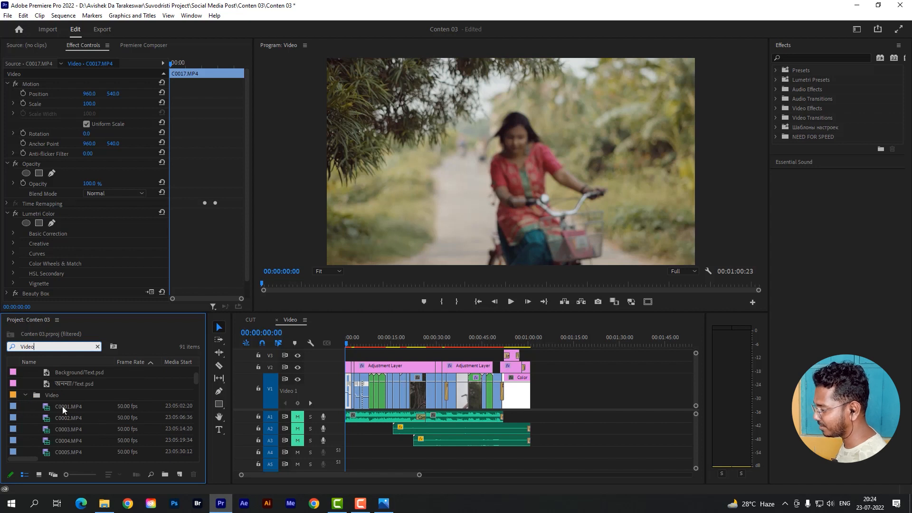
left_click(24, 394)
scroll(85, 431, "down", 1)
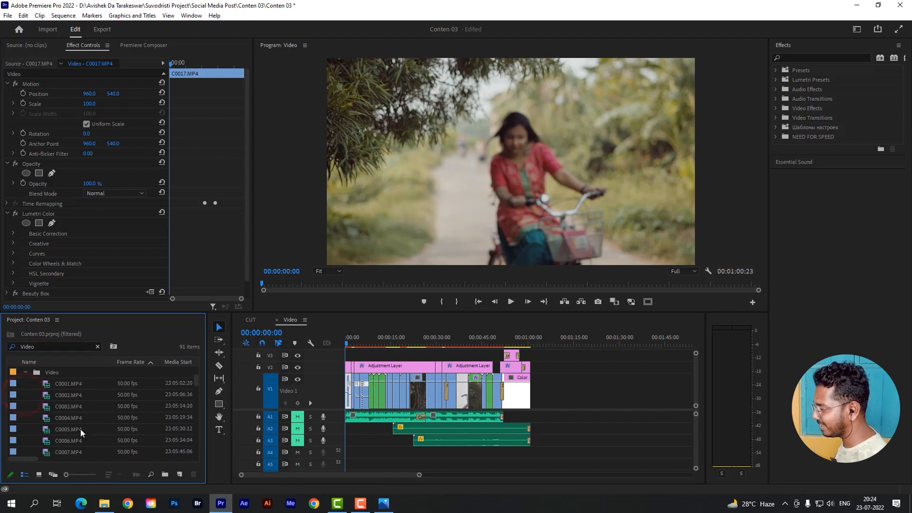
left_click(26, 372)
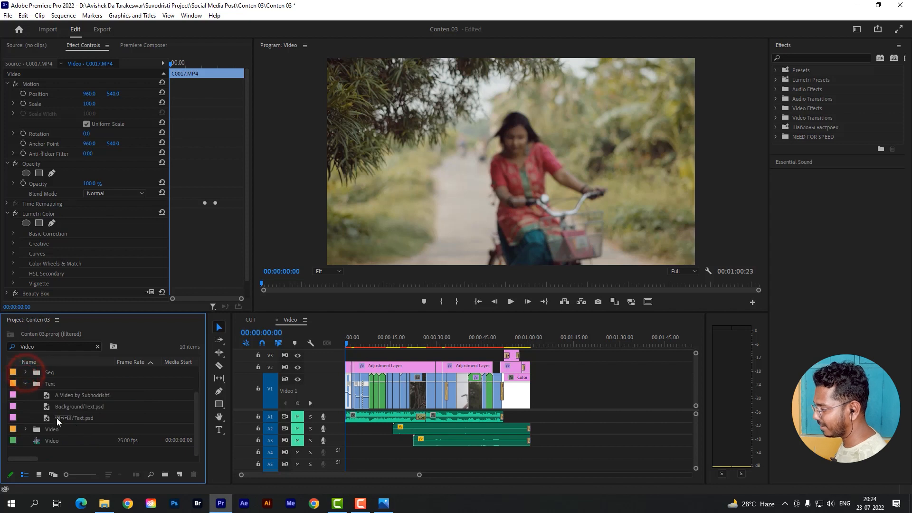
left_click(25, 383)
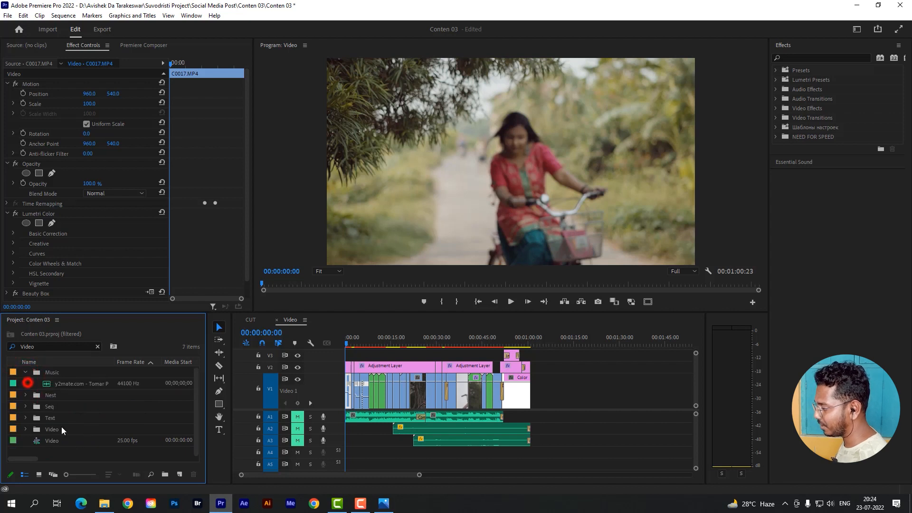
Step: Auto Reframe the Video sequence to Vertical 9:16 with Default motion tracking and without nesting clips
left_click(58, 442)
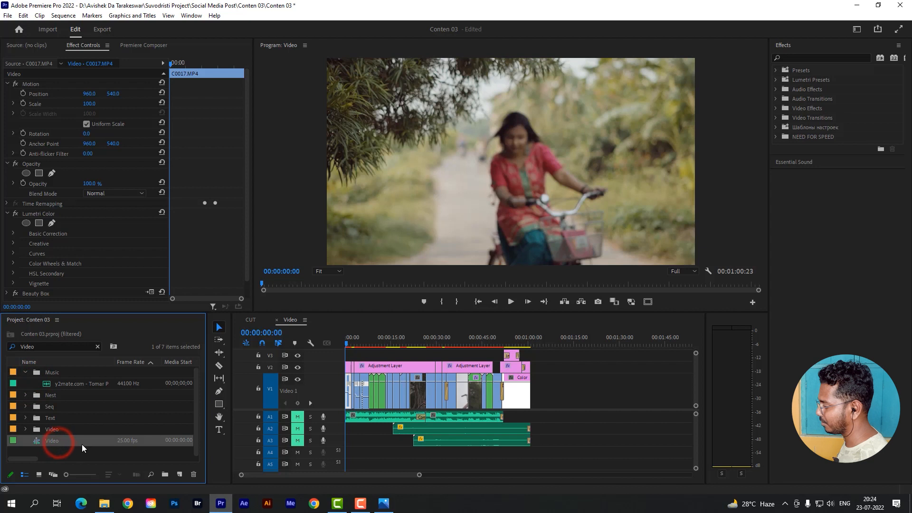
right_click(56, 442)
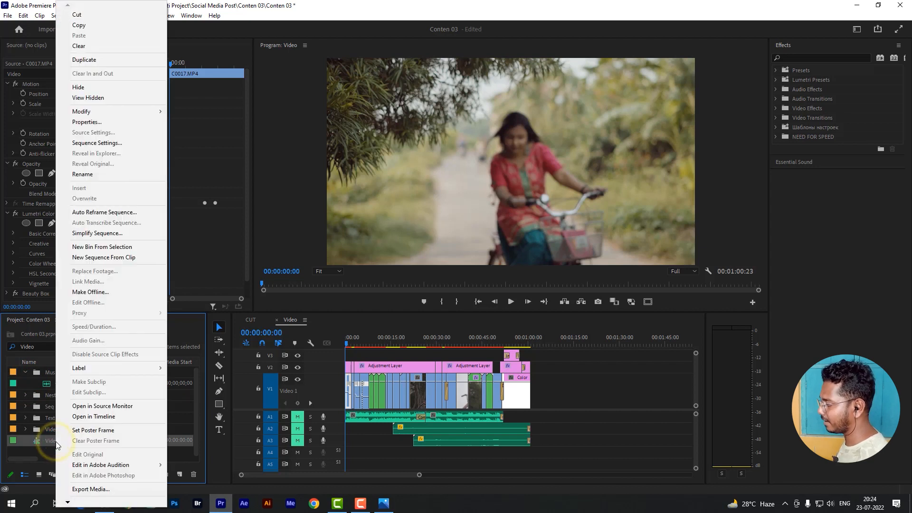
left_click(114, 216)
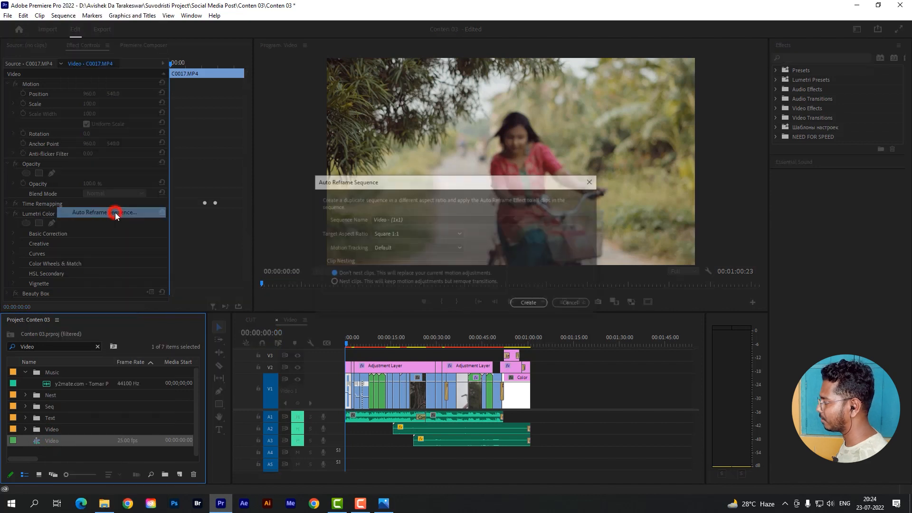
left_click(402, 232)
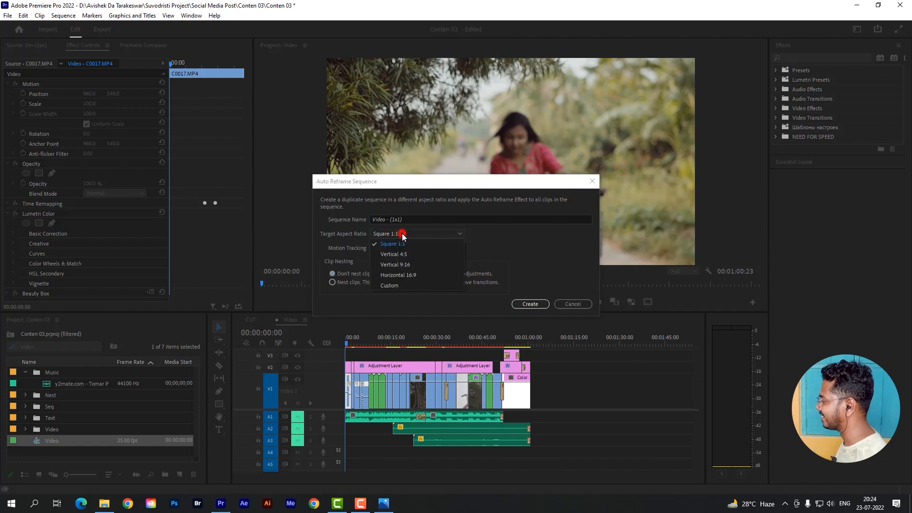
left_click(409, 265)
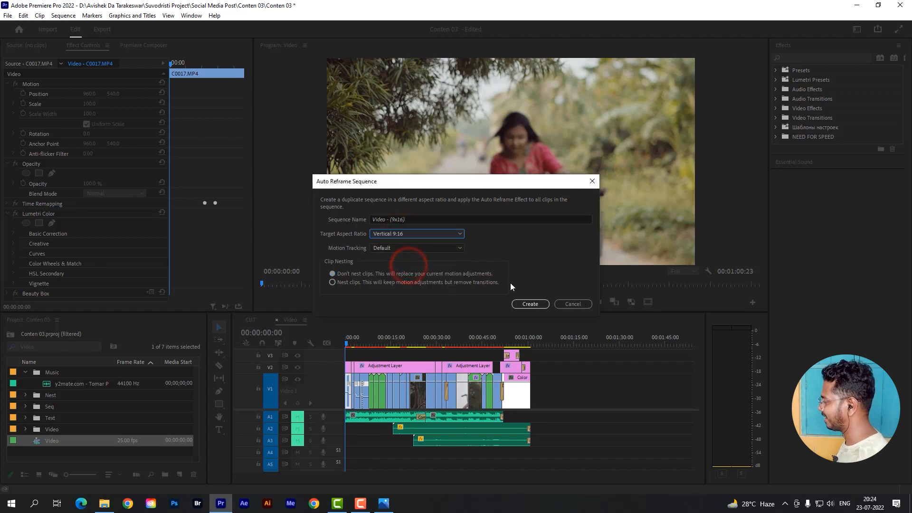
left_click(530, 304)
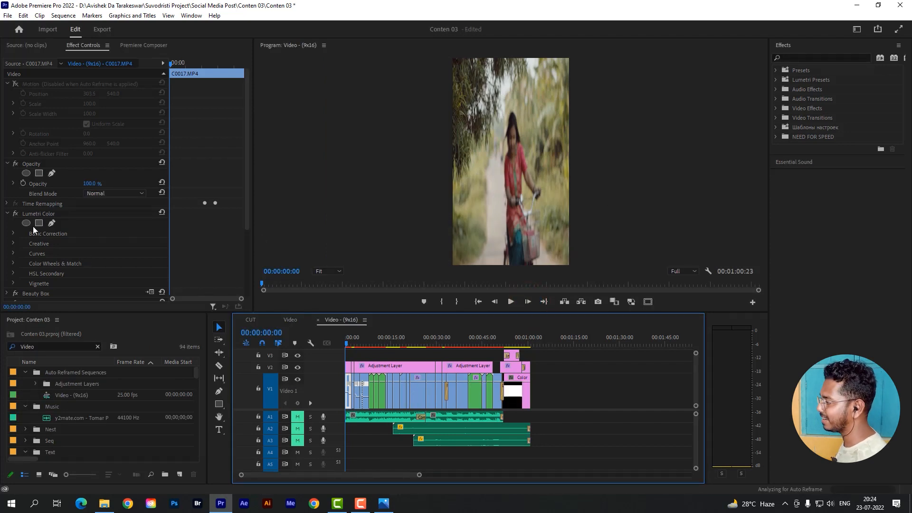
Step: Play the Video - (9x16) sequence from the start and inspect its reframing at about 00:00:41:15 and 00:00:55:16
left_click(7, 213)
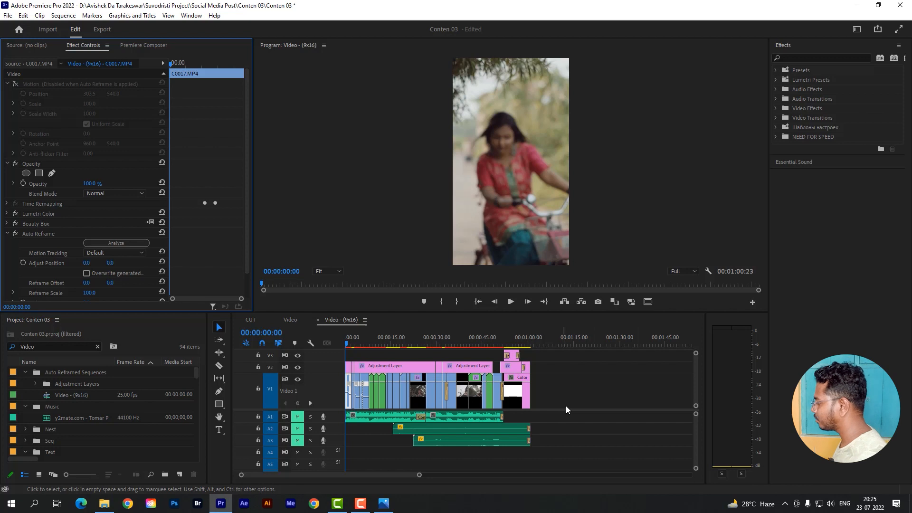
key("space")
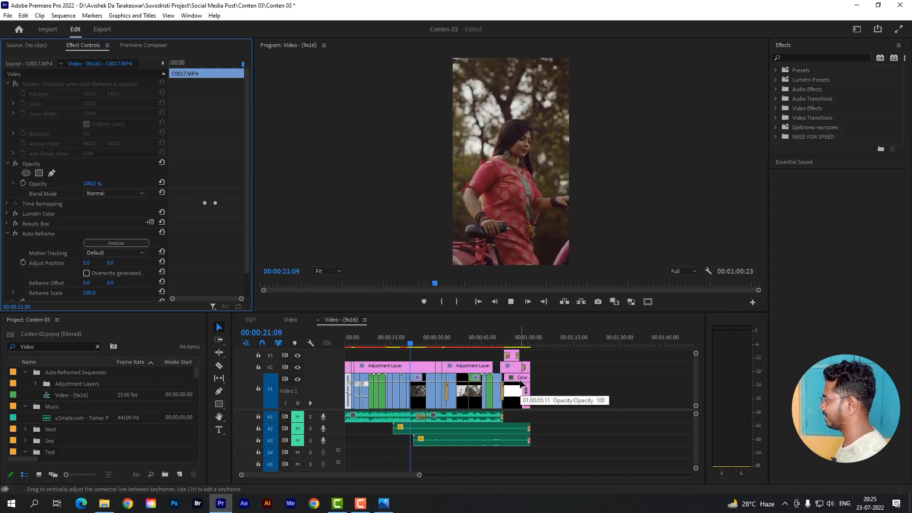
left_click(472, 338)
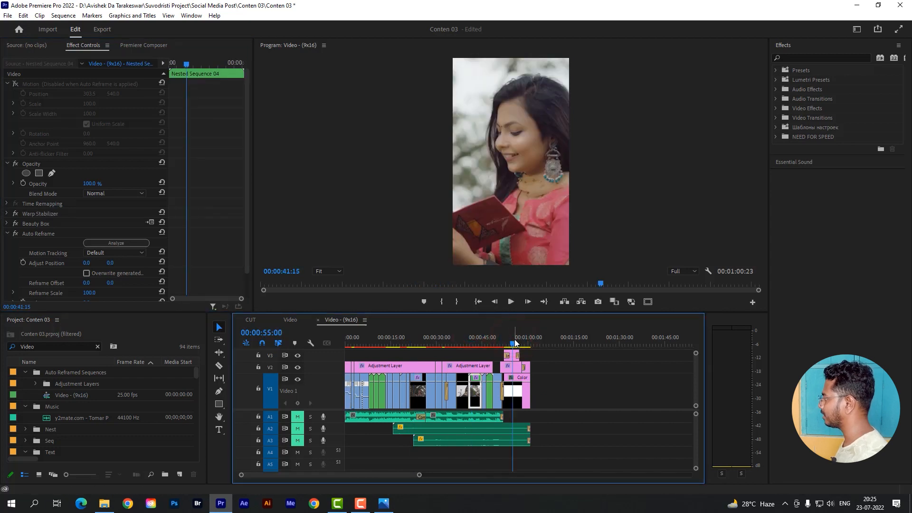
mouse_move(512, 335)
left_mouse_down()
mouse_move(524, 336)
mouse_move(514, 335)
left_mouse_up()
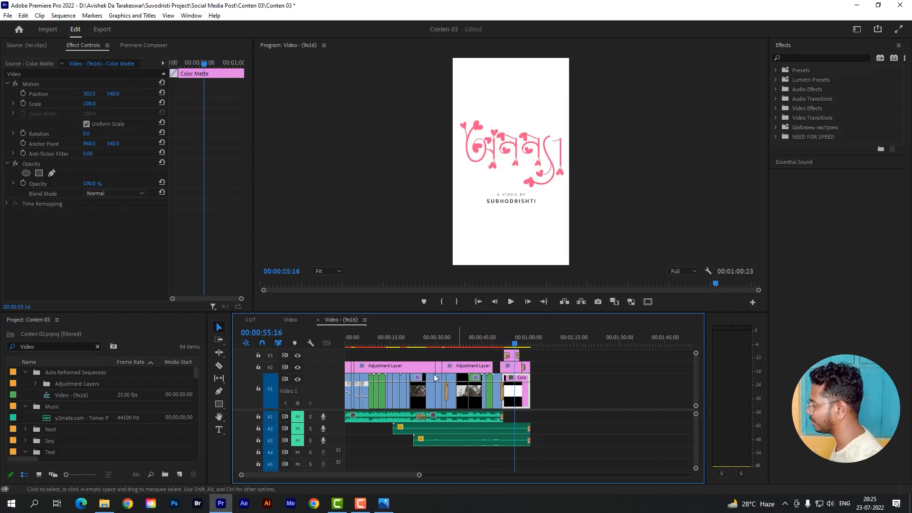
Step: Play the original Video sequence from the start to 00:00:04:00 to compare its horizontal framing
left_click(291, 320)
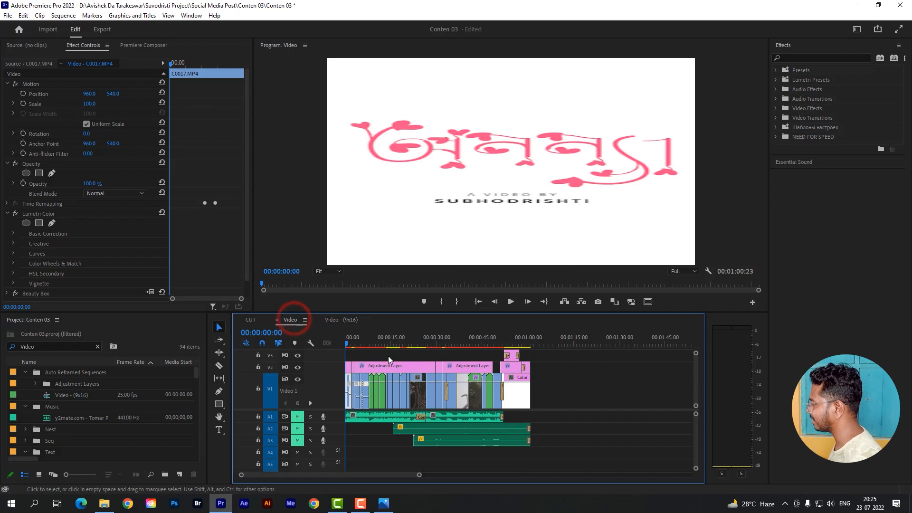
key("Home")
key("space")
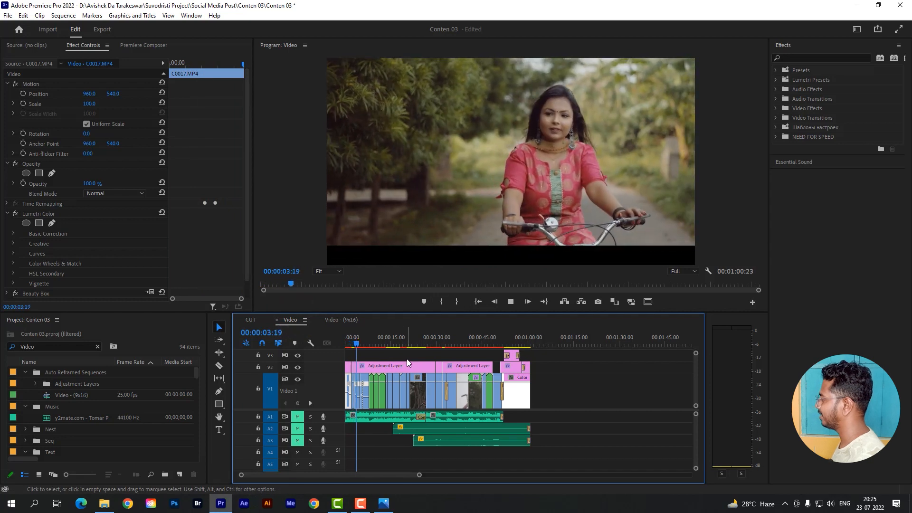
key("space")
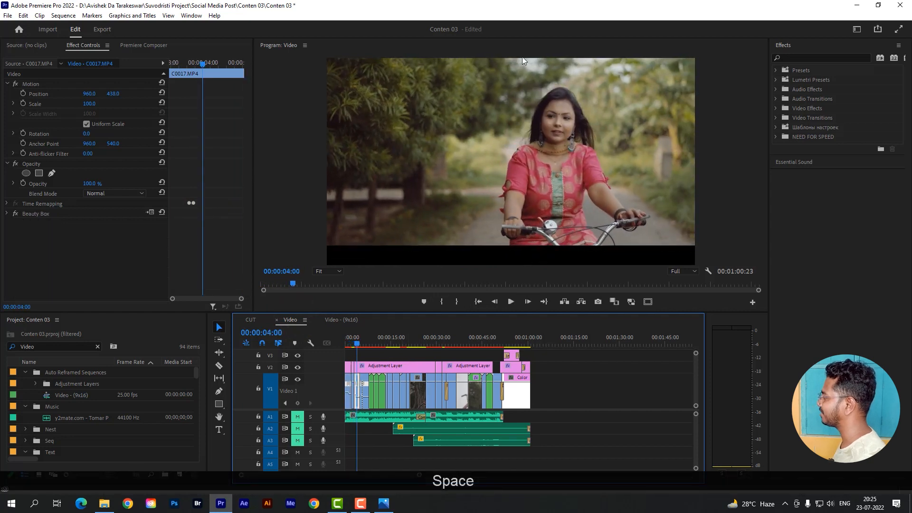
Step: Return to the Video - (9x16) sequence and view the reframed frame at 00:00:04:01 on an enlarged timeline
left_click(341, 319)
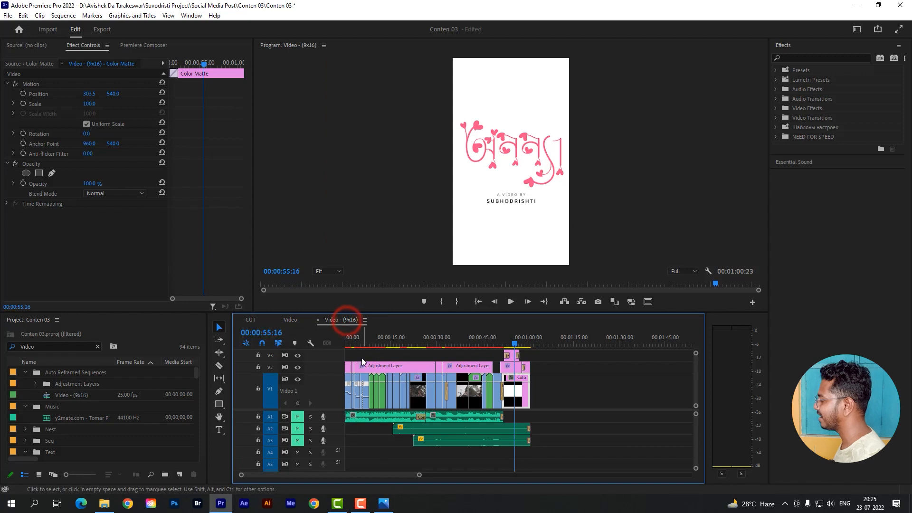
left_click(362, 339)
left_click(358, 337)
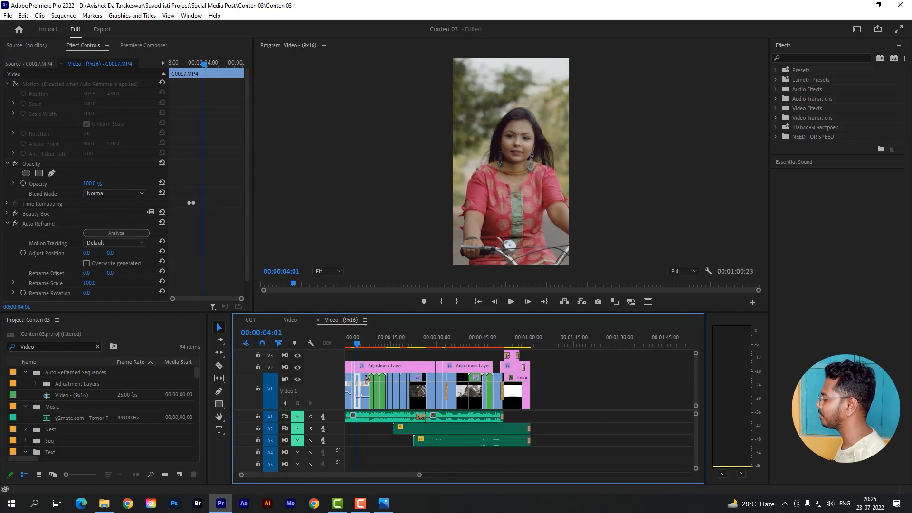
left_click_drag(419, 475, 402, 466)
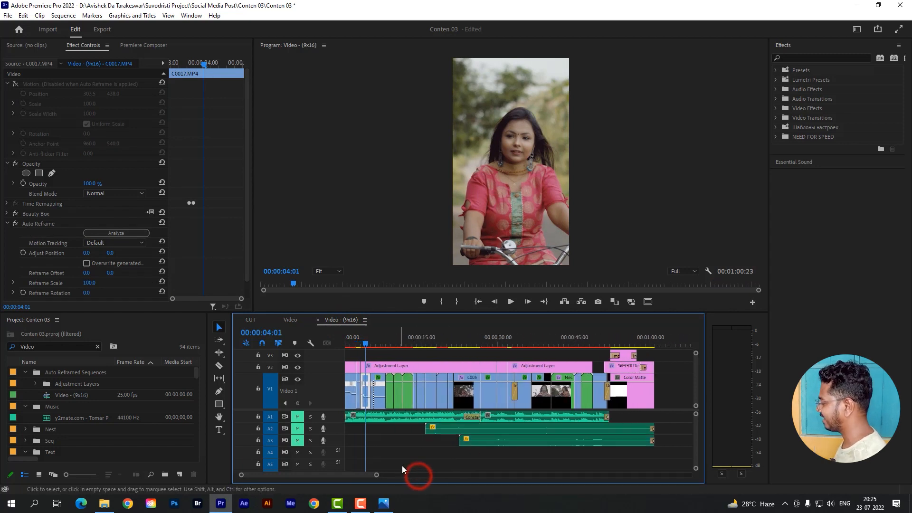